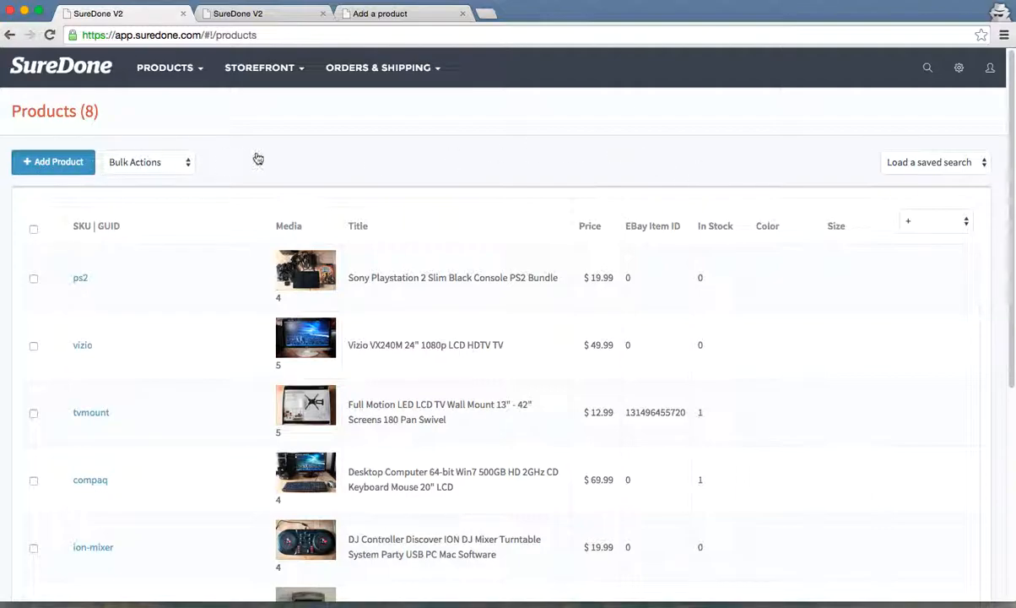
# - Start a new product and title it "Webinar Variation" in the General section
pyautogui.click(53, 162)
pyautogui.click(34, 159)
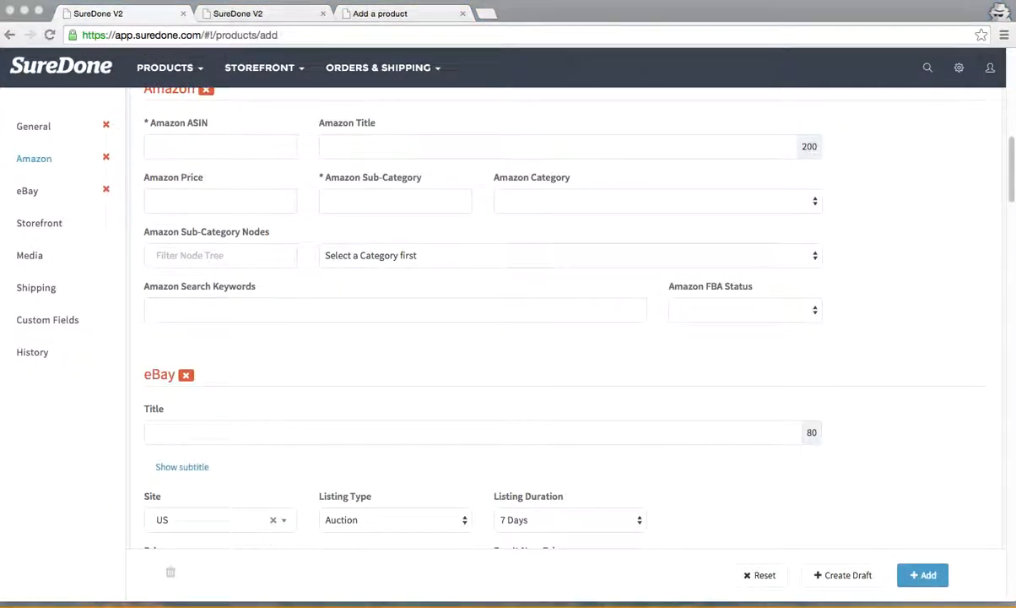
pyautogui.scroll(9, 557, 320)
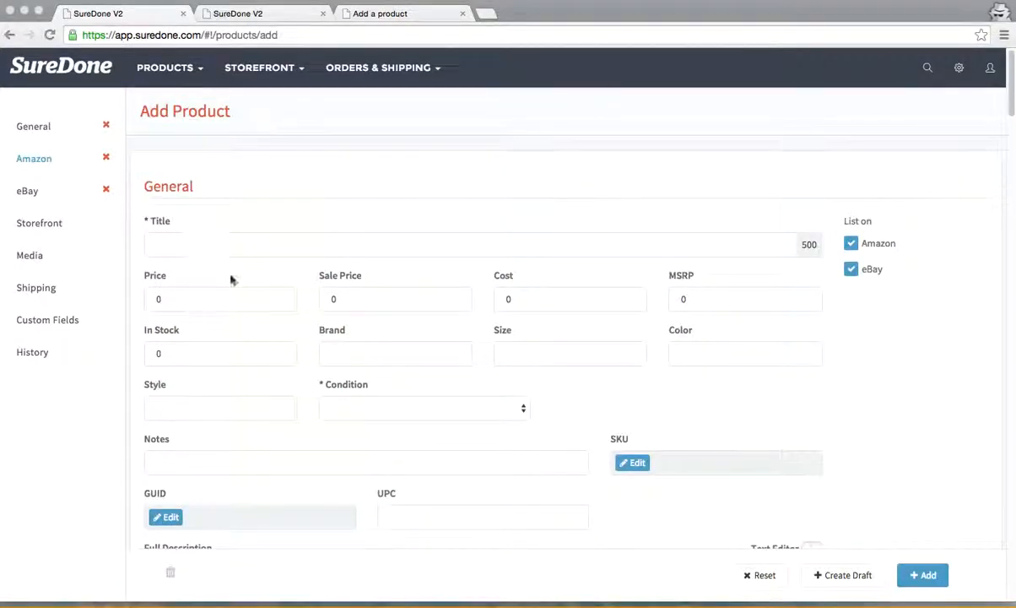
pyautogui.click(302, 243)
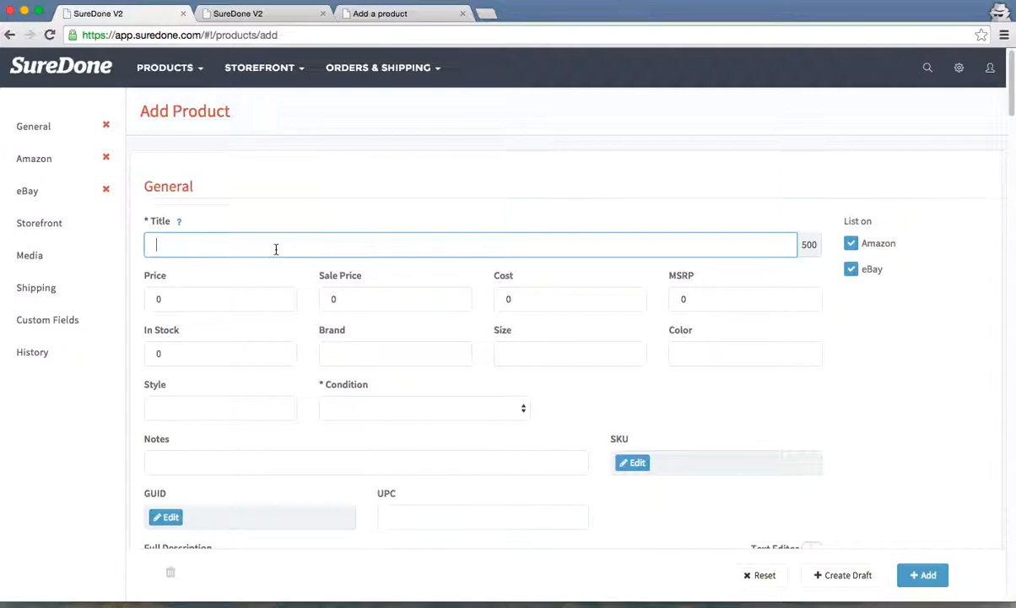
pyautogui.write('Webinar Variation')
# - Set the product's price to 10 and its in-stock quantity to 1
pyautogui.click(249, 299)
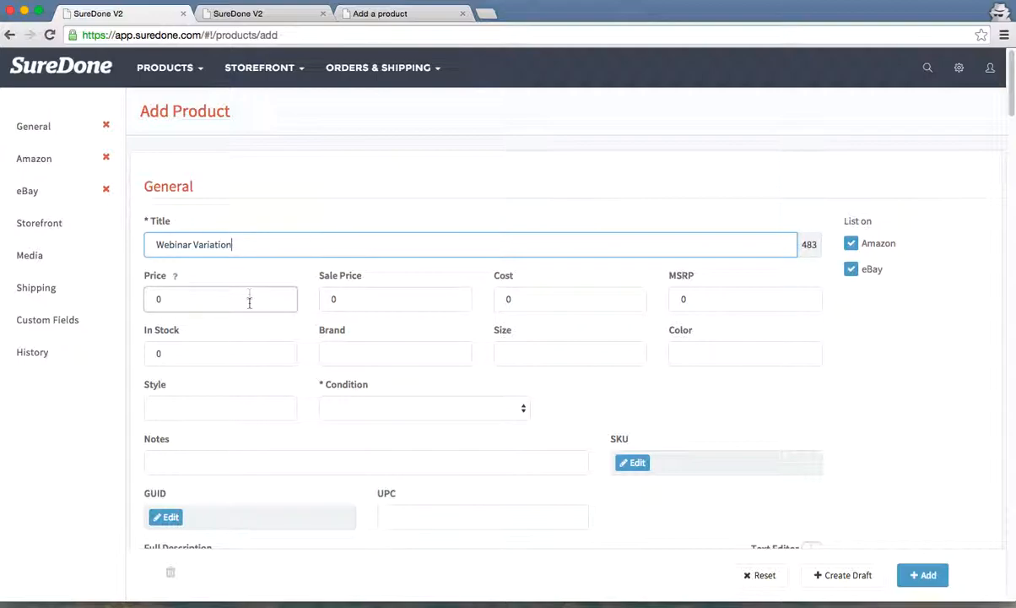
pyautogui.write('10')
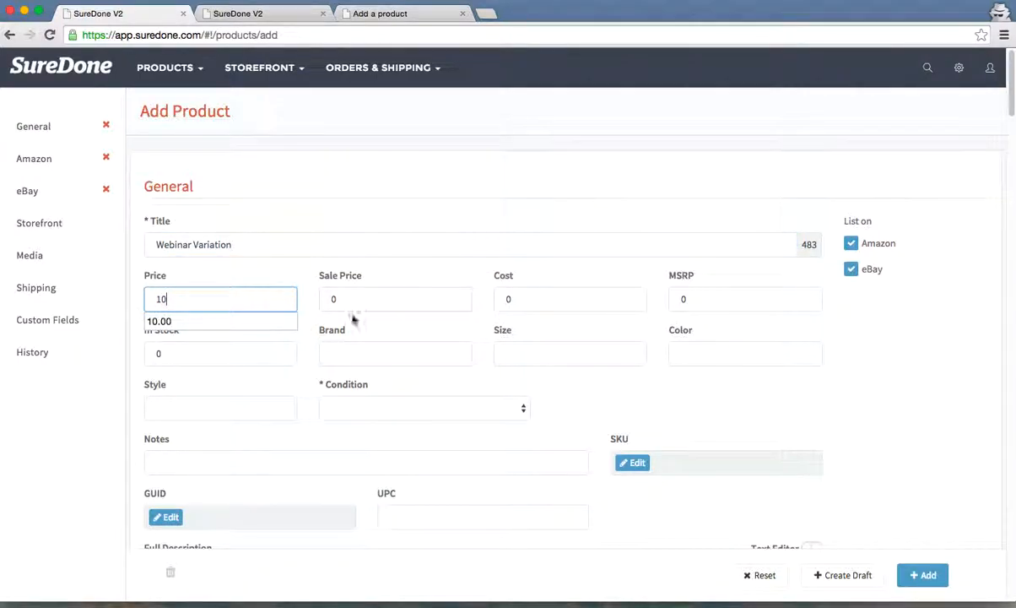
pyautogui.press('Tab')
pyautogui.doubleClick(250, 346)
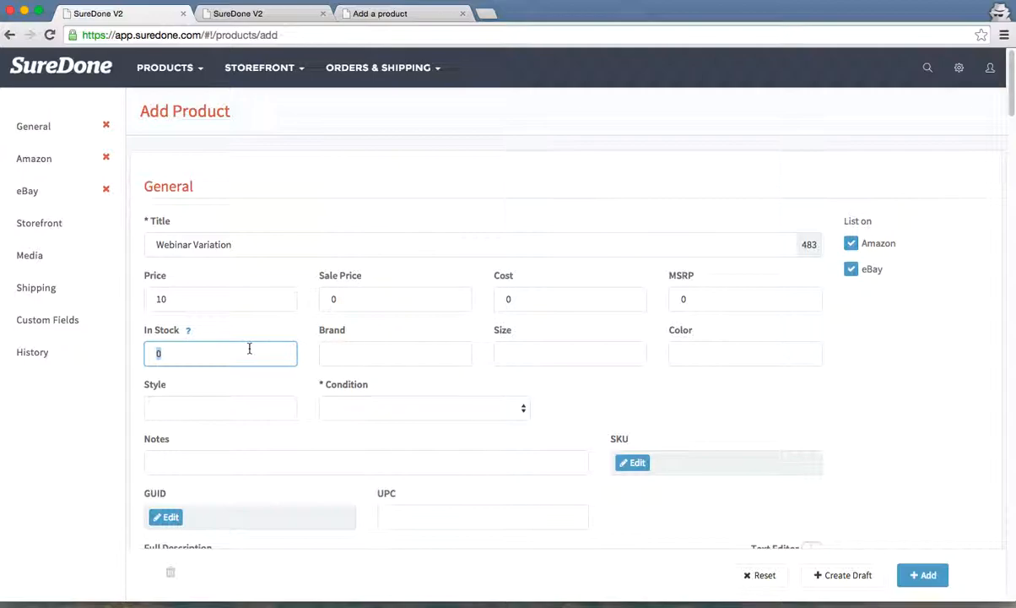
pyautogui.write('1')
# - Set the product's size to Small and its color to Black
pyautogui.click(577, 353)
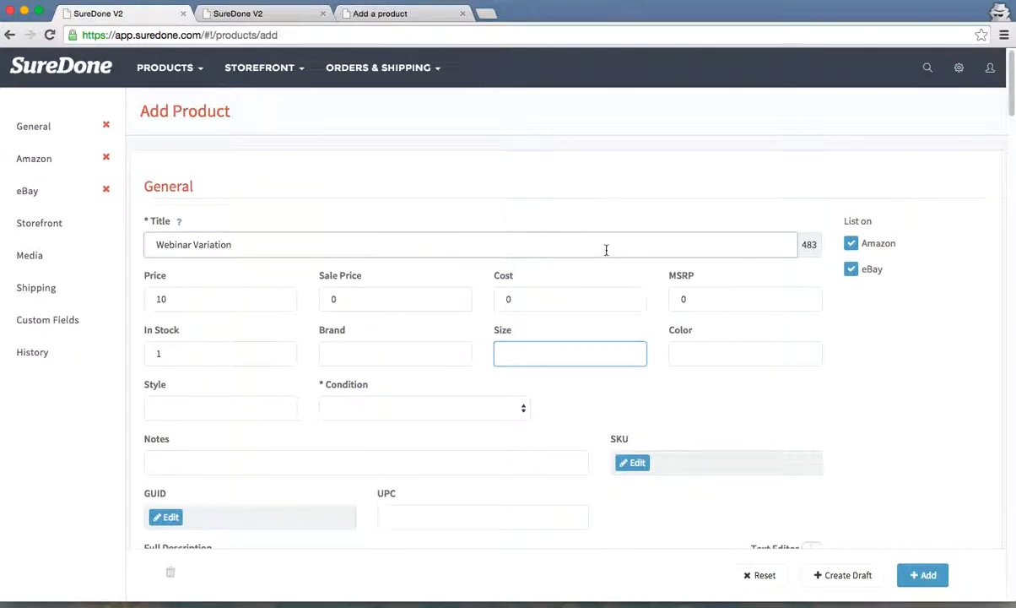
pyautogui.write('Small')
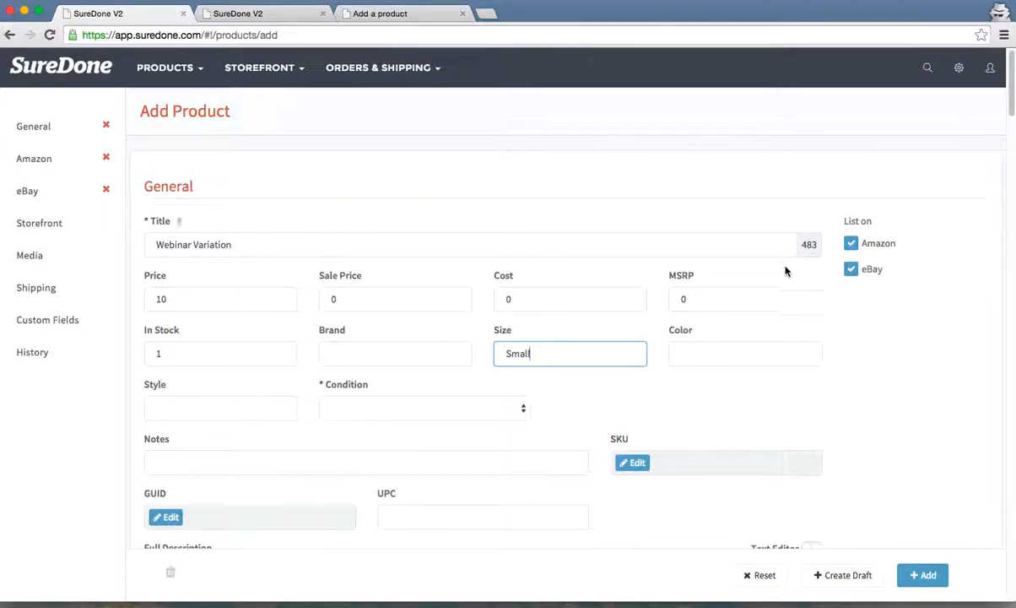
pyautogui.click(730, 344)
pyautogui.write('Black')
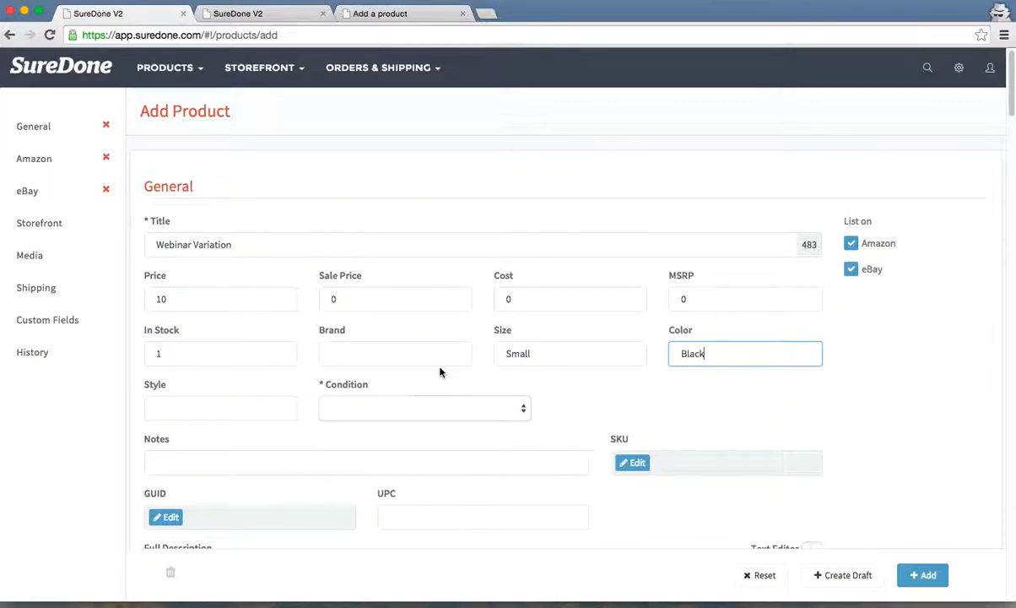
# - Set the product's condition to New and enter B0022 as its SKU
pyautogui.scroll(-3, 448, 376)
pyautogui.click(454, 287)
pyautogui.click(453, 296)
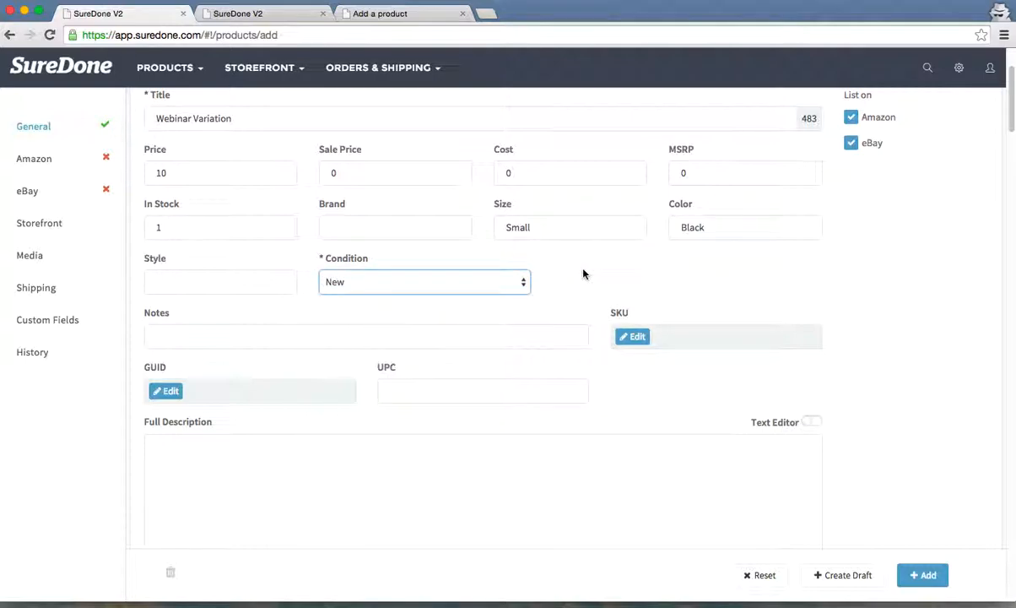
pyautogui.scroll(-1, 526, 307)
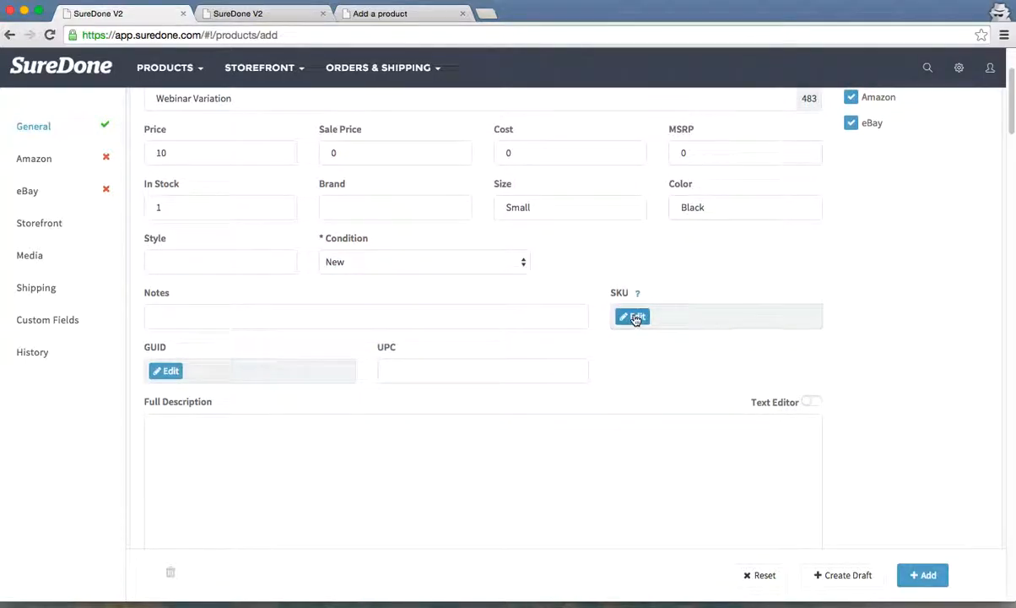
pyautogui.click(637, 317)
pyautogui.write('B0022')
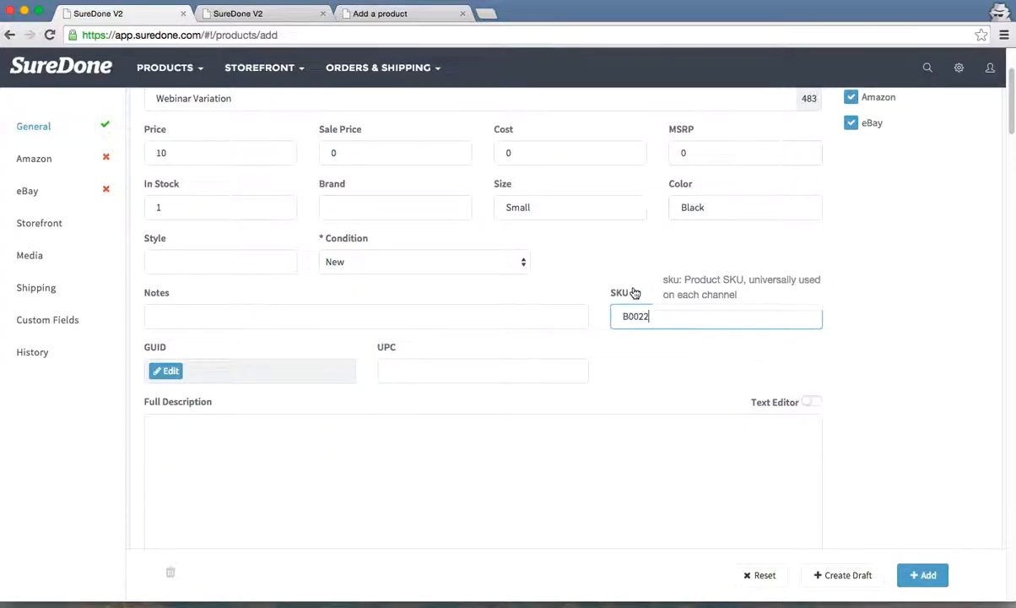
# - Read the help notes for the SKU and GUID fields and review the general product details
pyautogui.moveTo(640, 293)
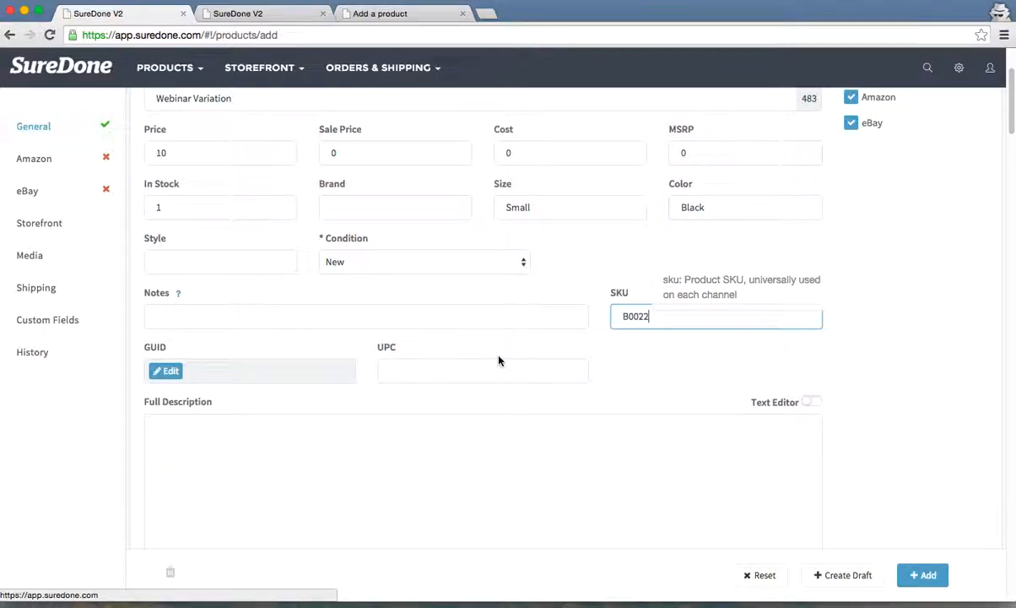
pyautogui.moveTo(176, 352)
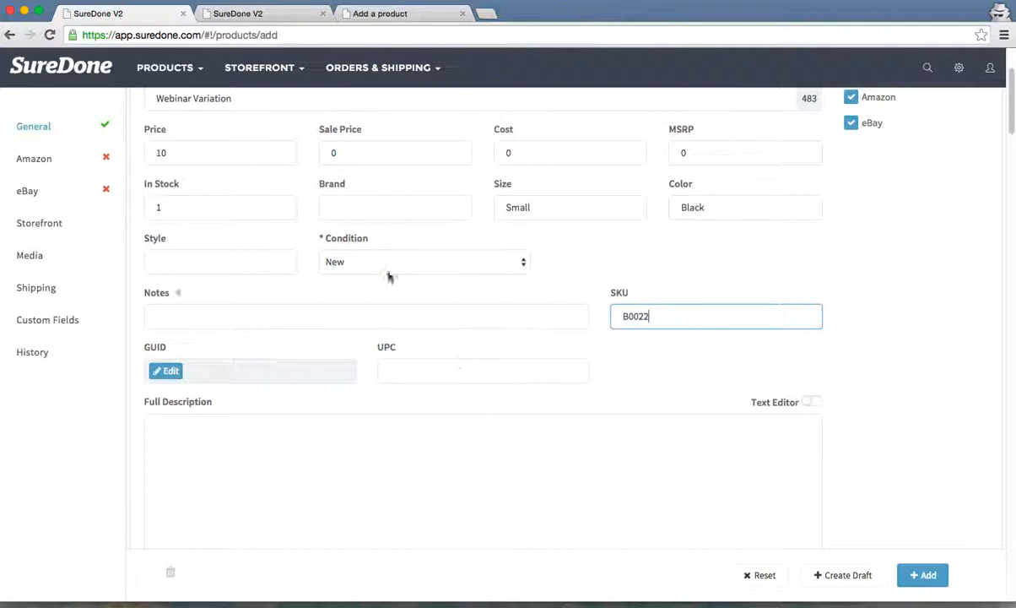
pyautogui.scroll(1, 292, 237)
pyautogui.scroll(2, 292, 238)
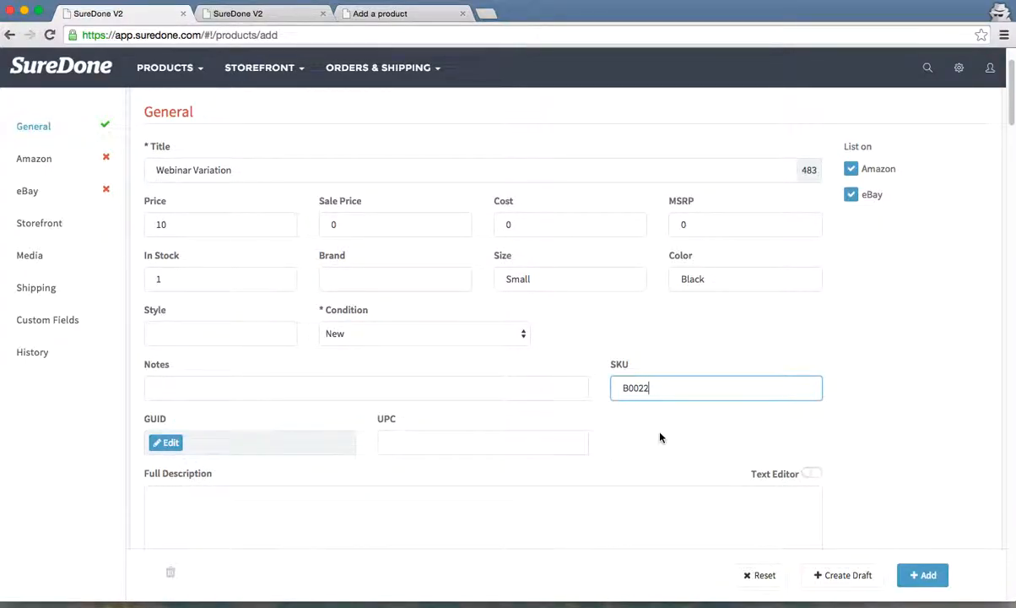
pyautogui.moveTo(618, 387); pyautogui.dragTo(724, 386)
pyautogui.click(722, 388)
# - Examine the Amazon and eBay sections of the product form for required fields and inherited title and price
pyautogui.scroll(-3, 656, 439)
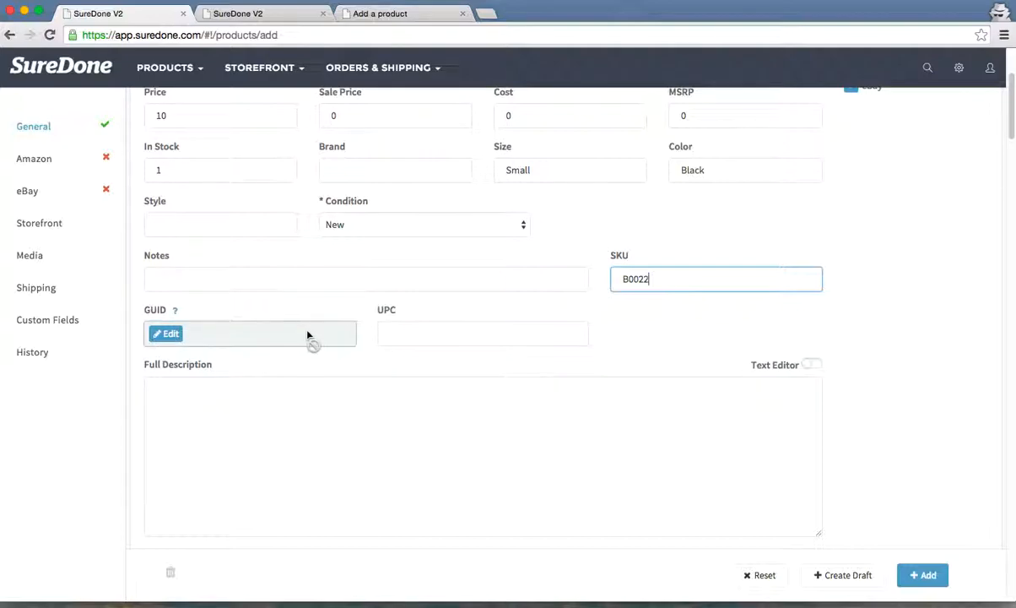
pyautogui.scroll(-5, 629, 366)
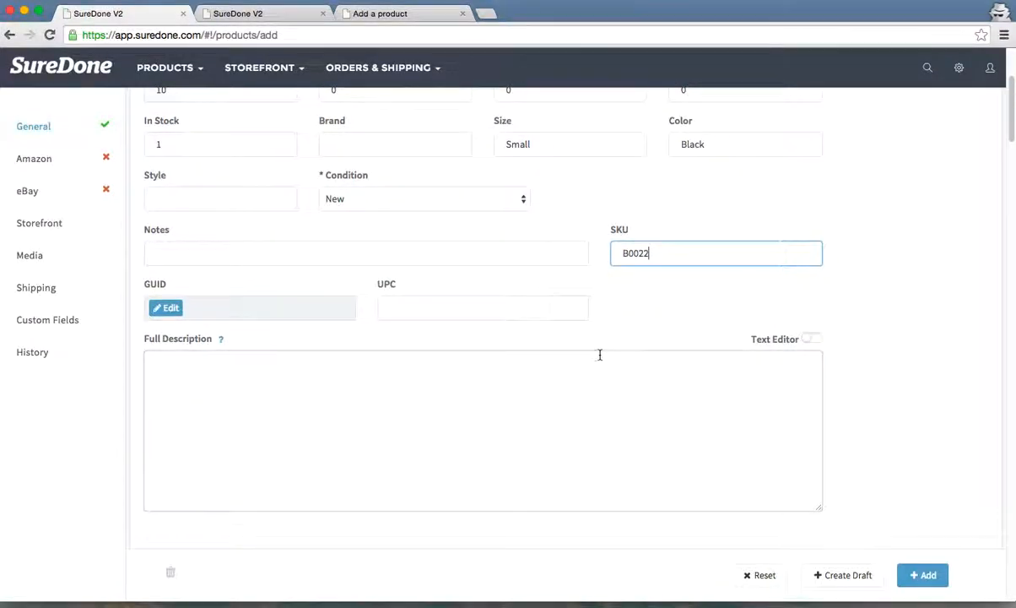
pyautogui.scroll(-3, 535, 363)
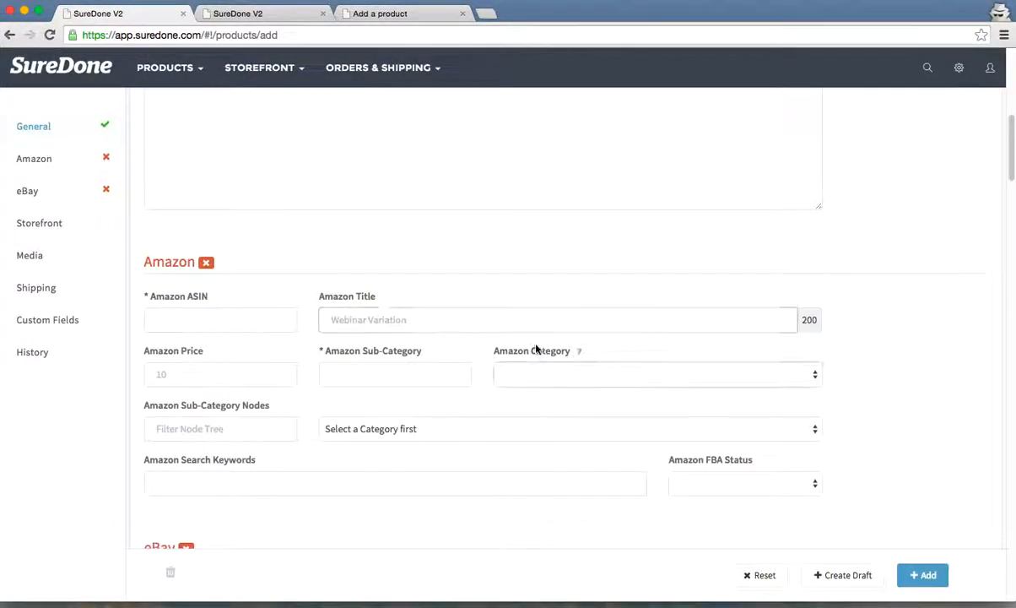
pyautogui.scroll(-3, 538, 380)
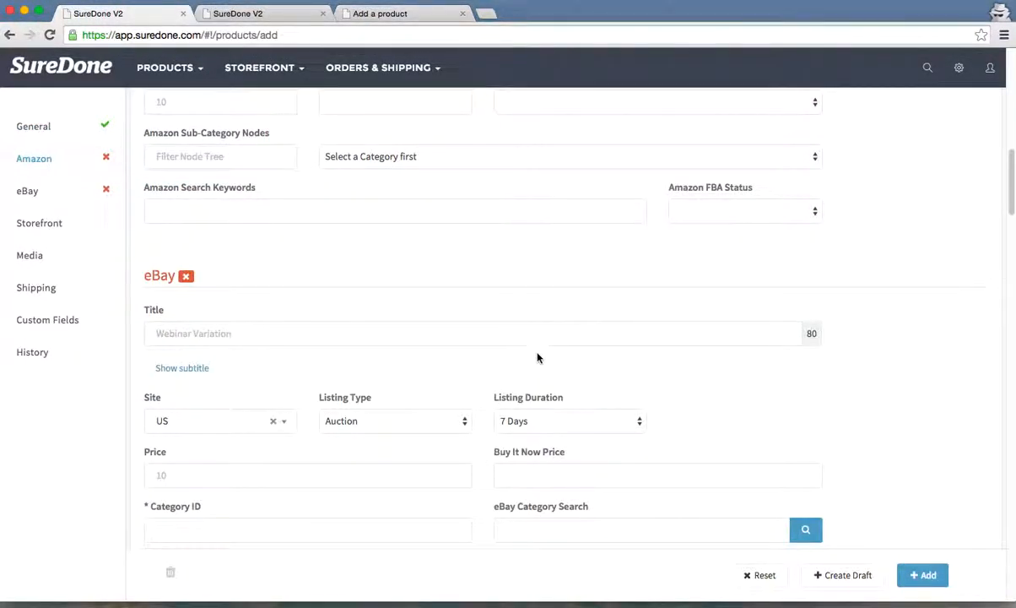
pyautogui.scroll(-1, 537, 355)
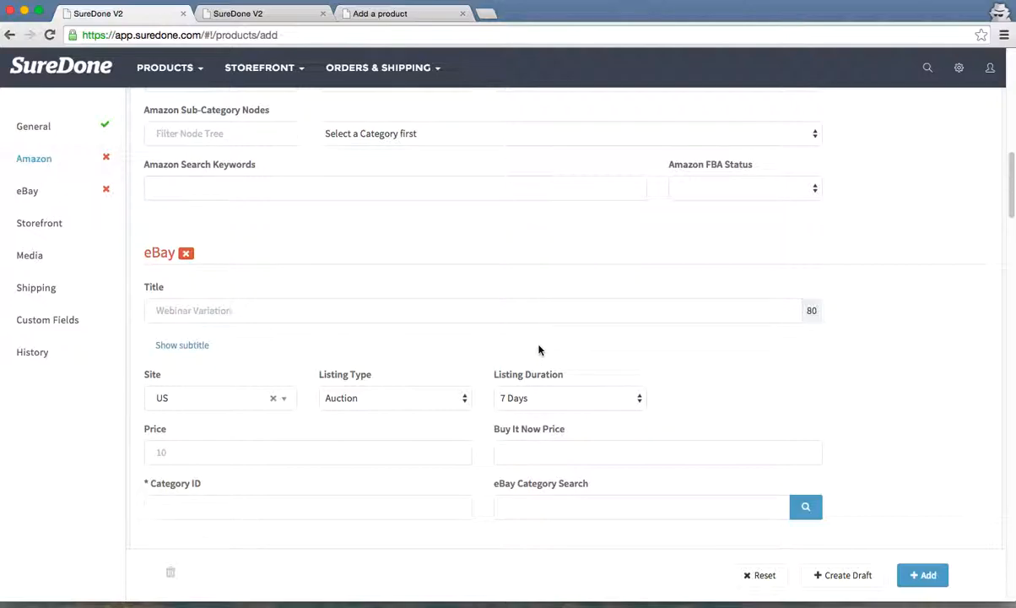
pyautogui.scroll(2, 507, 361)
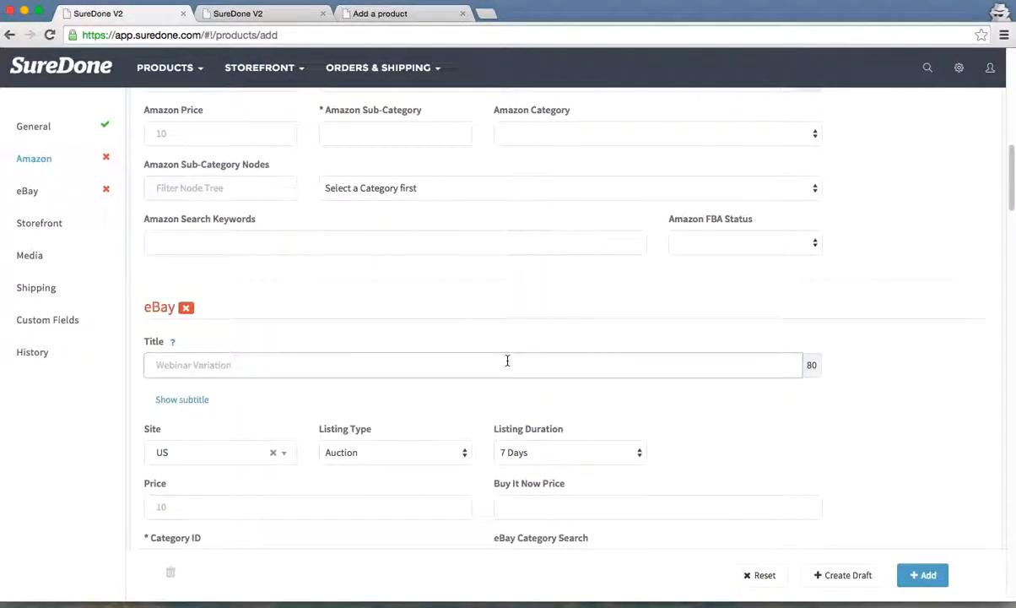
pyautogui.scroll(3, 506, 364)
pyautogui.scroll(-1, 494, 365)
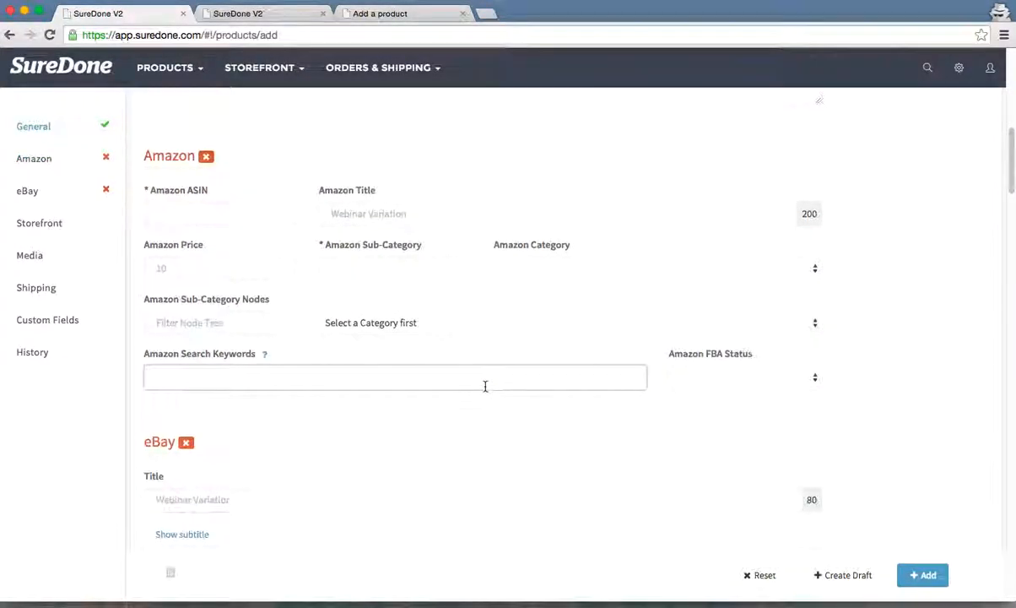
pyautogui.scroll(-4, 489, 371)
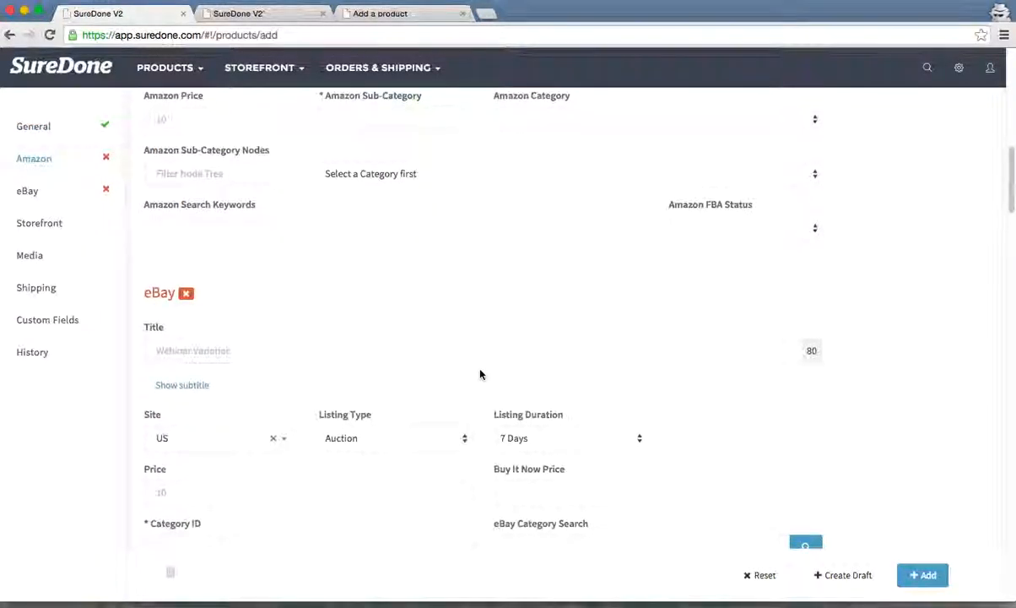
# - Upload the image file 1.png to the product's Media section
pyautogui.click(43, 259)
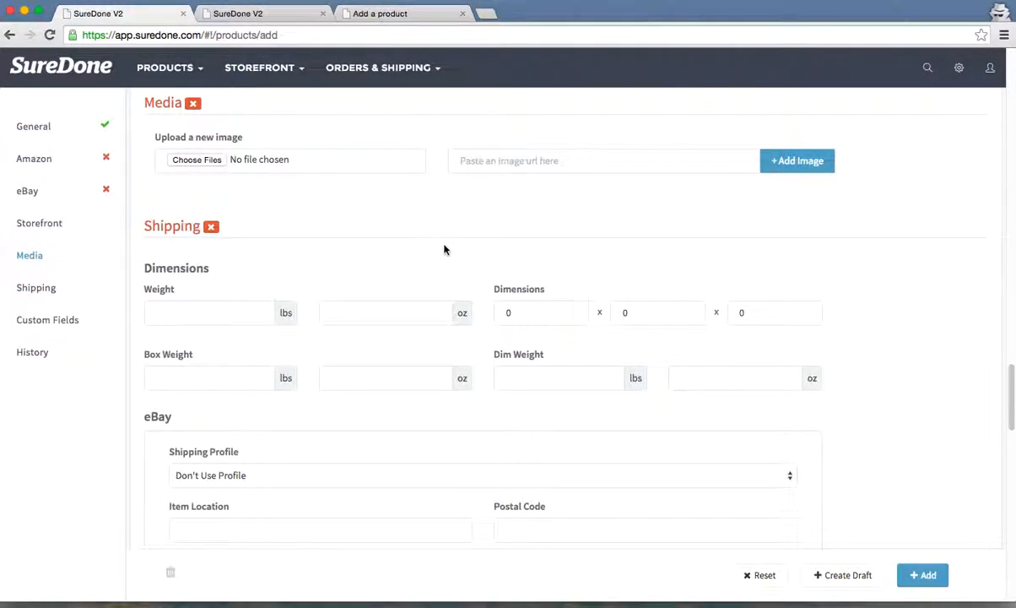
pyautogui.click(202, 159)
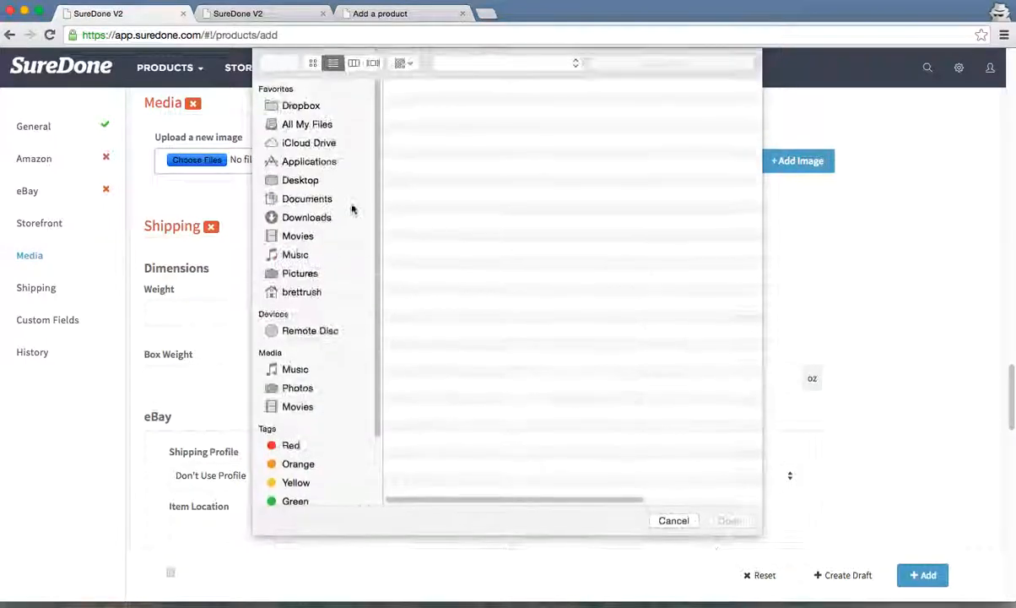
pyautogui.doubleClick(427, 102)
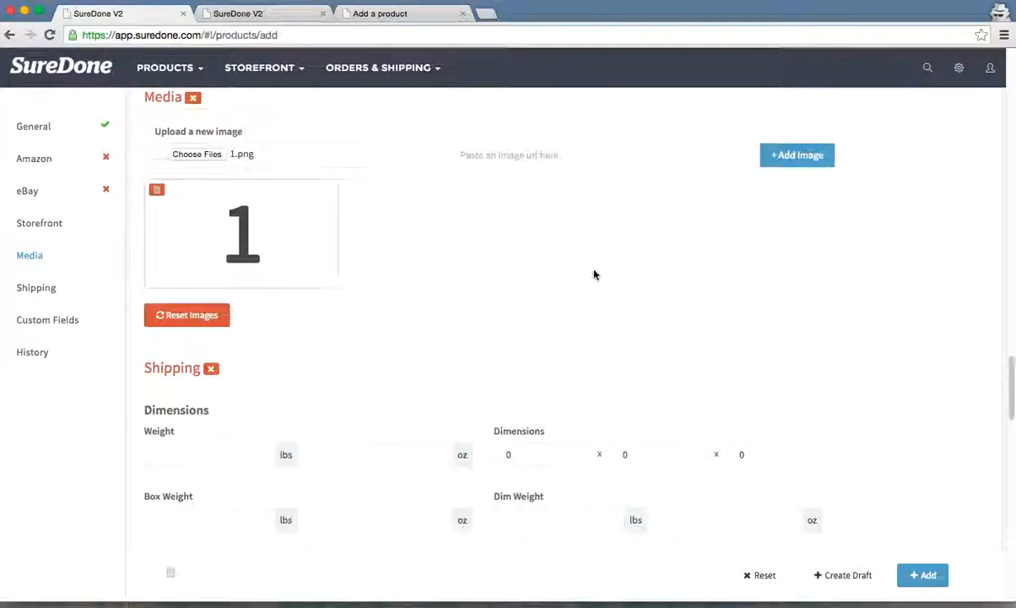
# - Save the product as a draft and check its ID in the page address
pyautogui.scroll(-1, 642, 278)
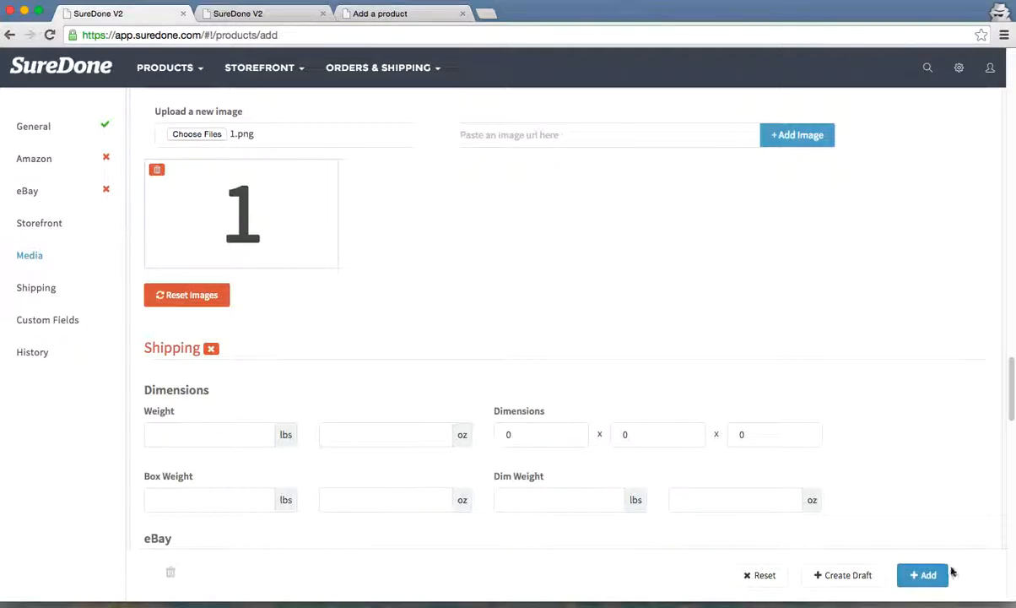
pyautogui.click(845, 577)
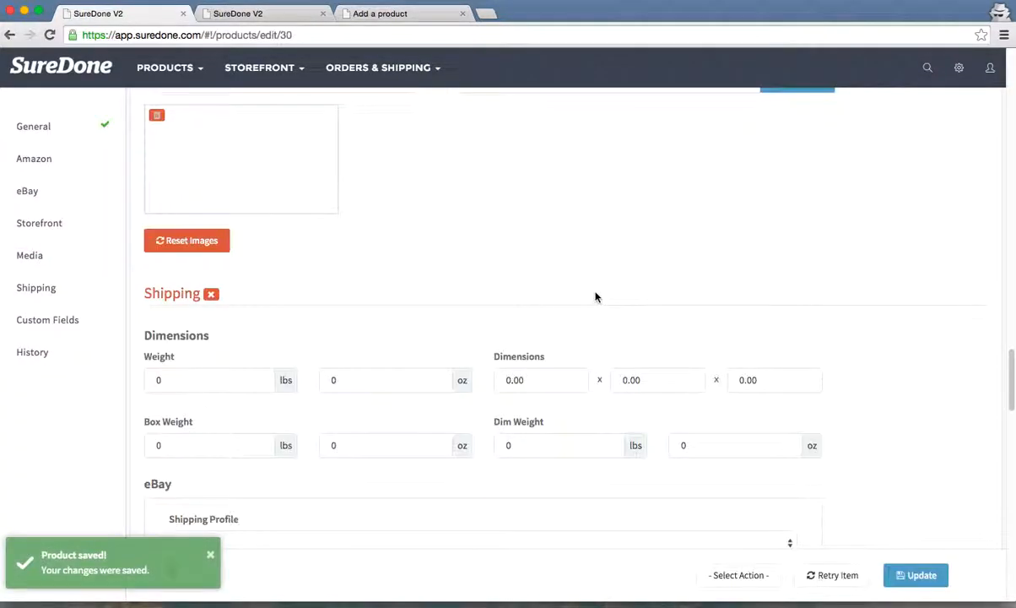
pyautogui.doubleClick(285, 35)
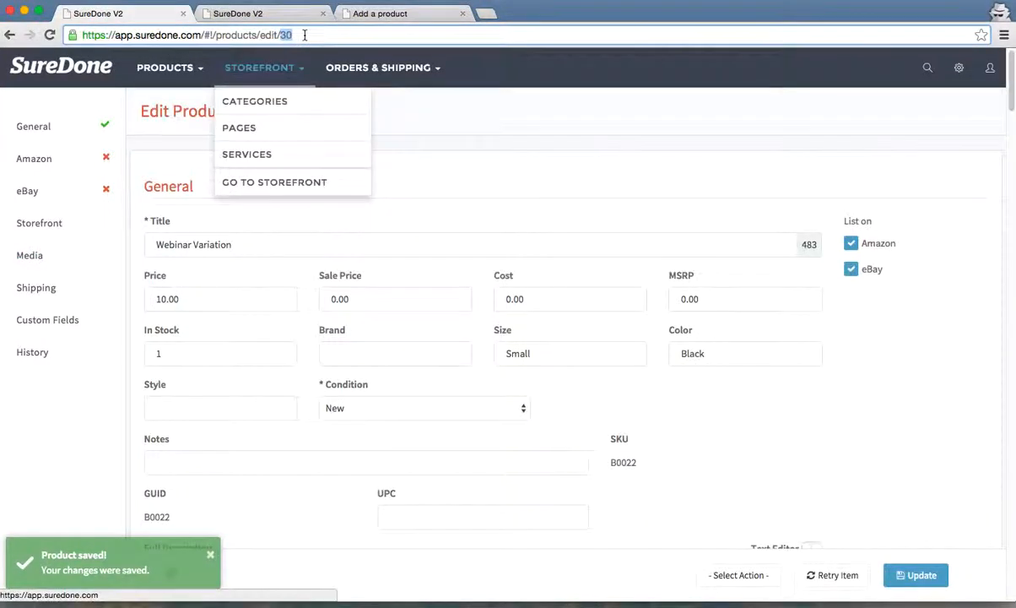
pyautogui.click(304, 34)
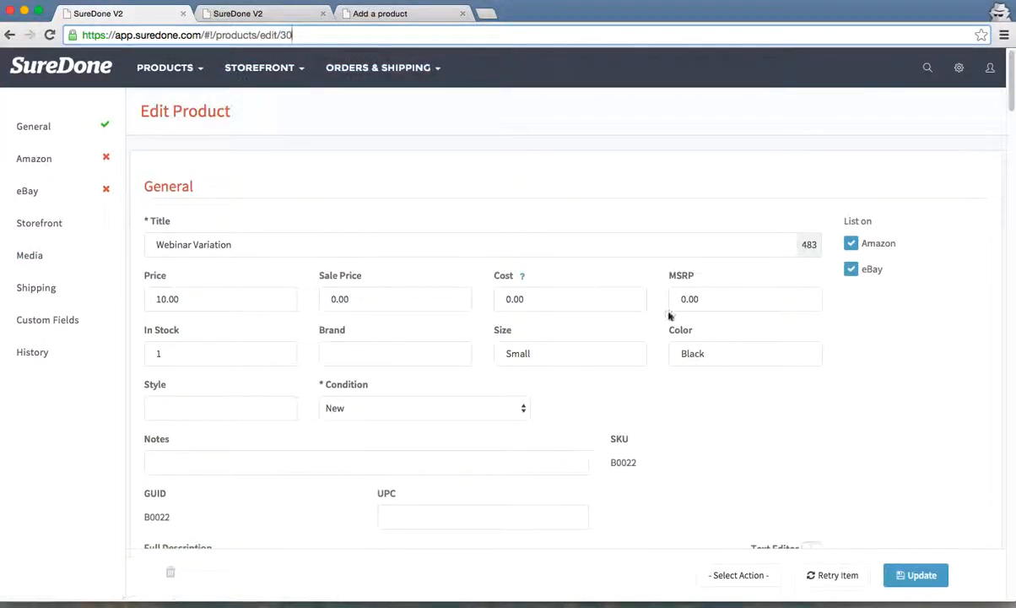
# - Create a variation of the product with GUID B0022-Blue, stock 2, size Medium and color Blue
pyautogui.click(748, 577)
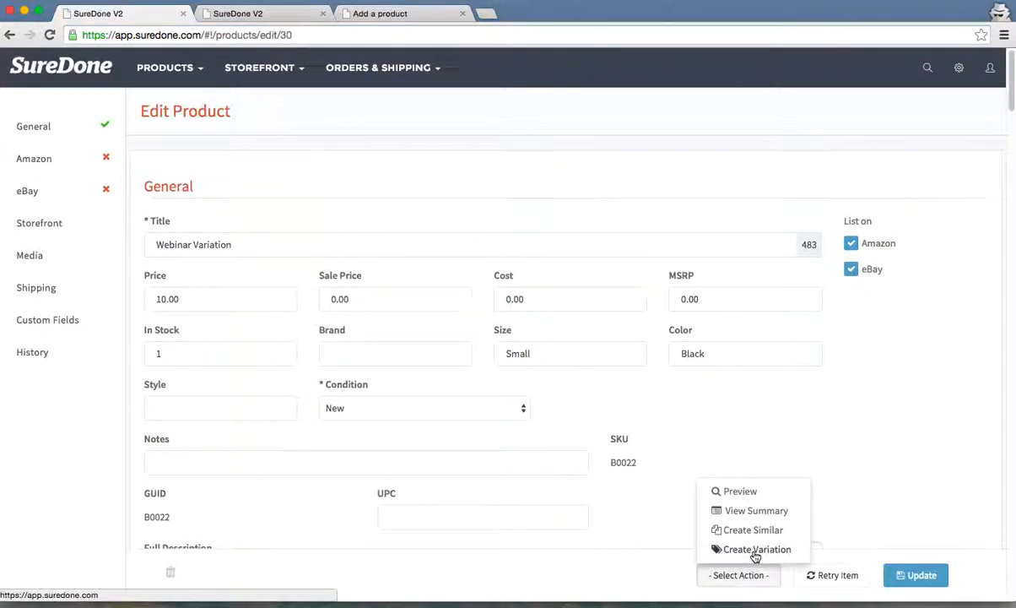
pyautogui.click(756, 550)
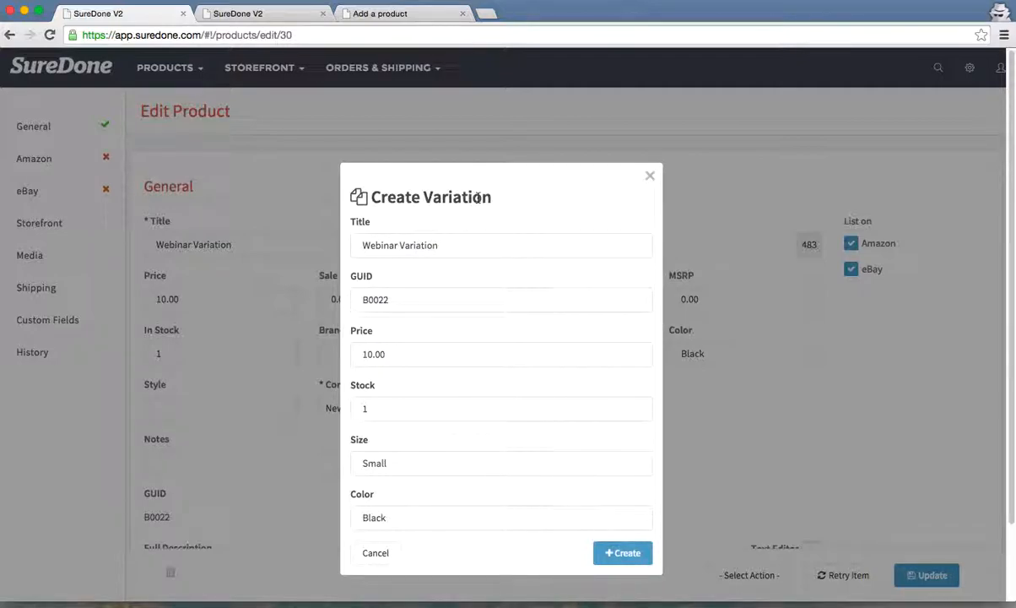
pyautogui.click(430, 298)
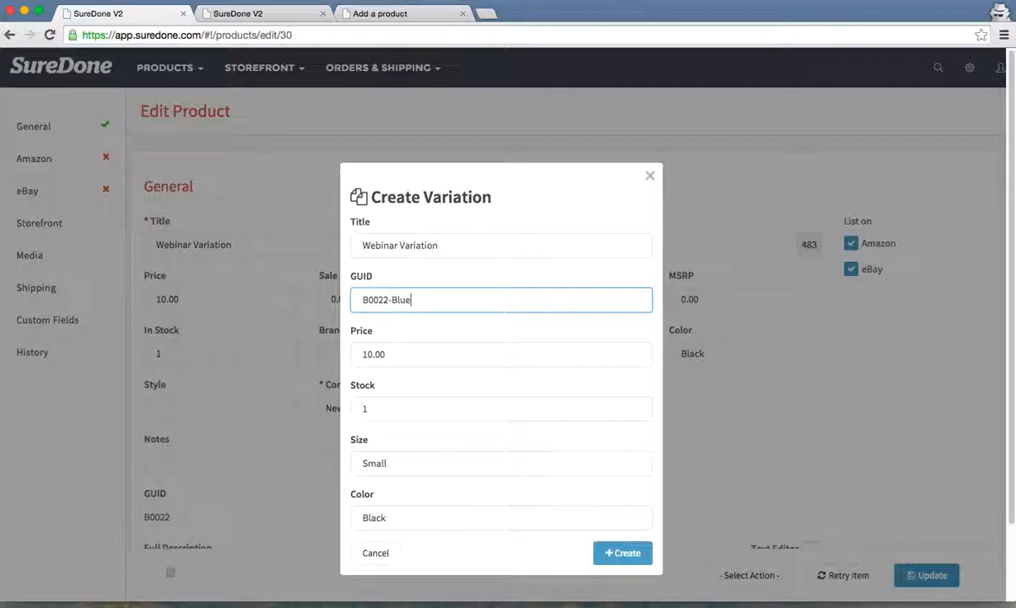
pyautogui.doubleClick(405, 405)
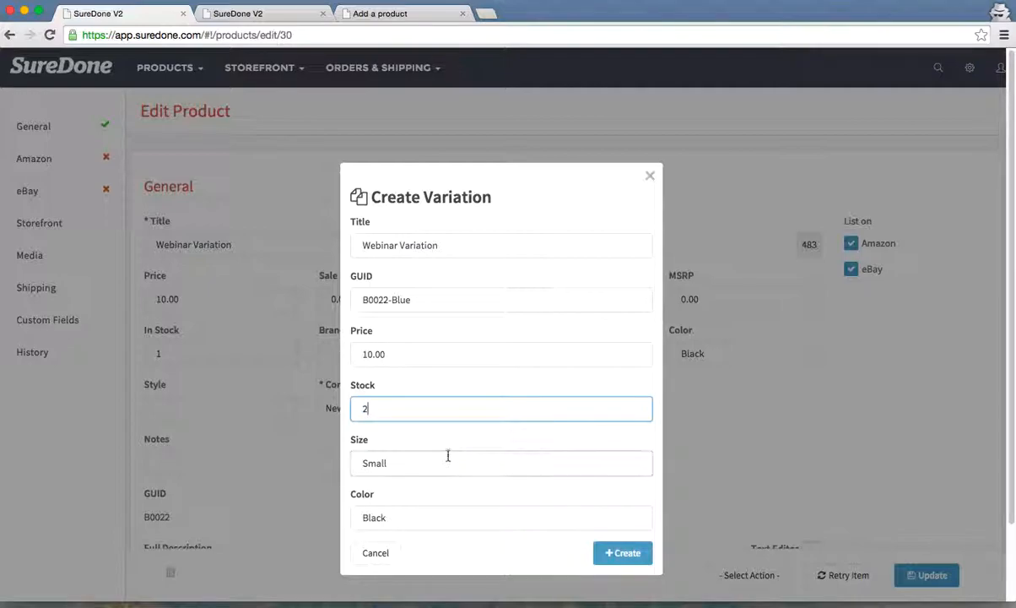
pyautogui.moveTo(449, 460); pyautogui.dragTo(348, 435)
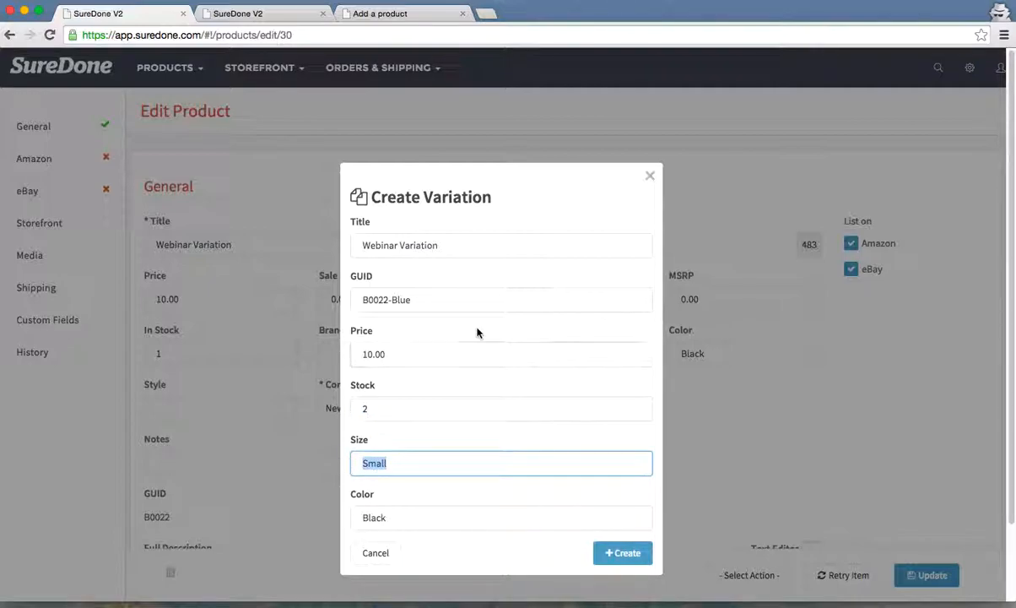
pyautogui.write('m')
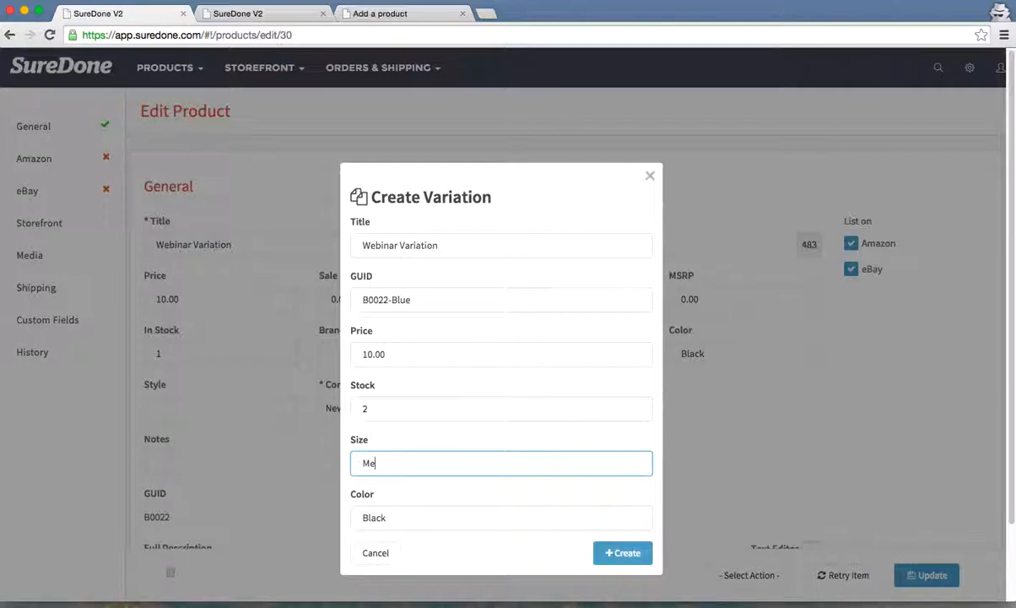
pyautogui.press('Tab')
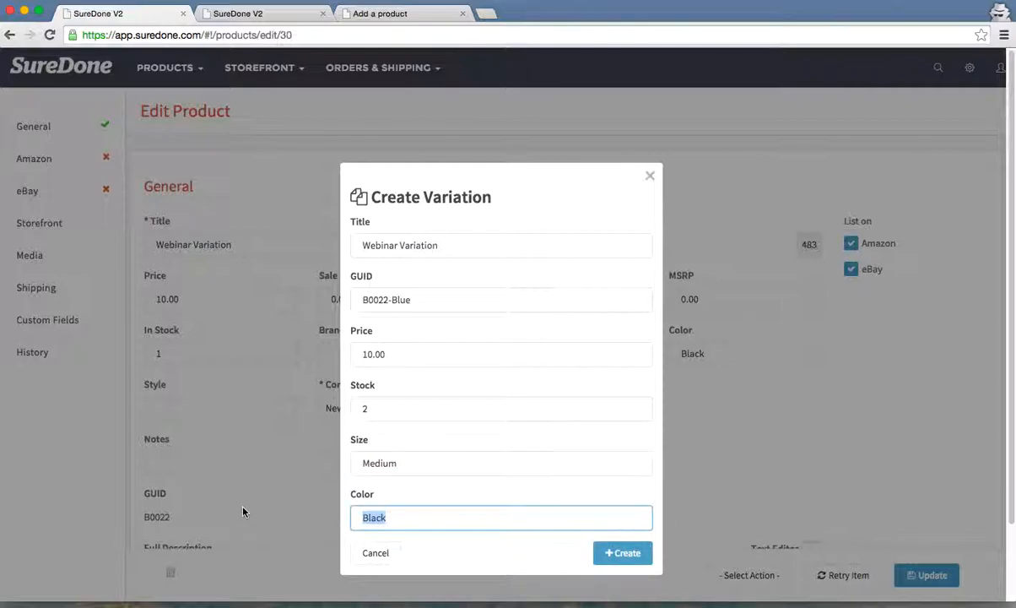
pyautogui.write('Blue')
pyautogui.click(622, 560)
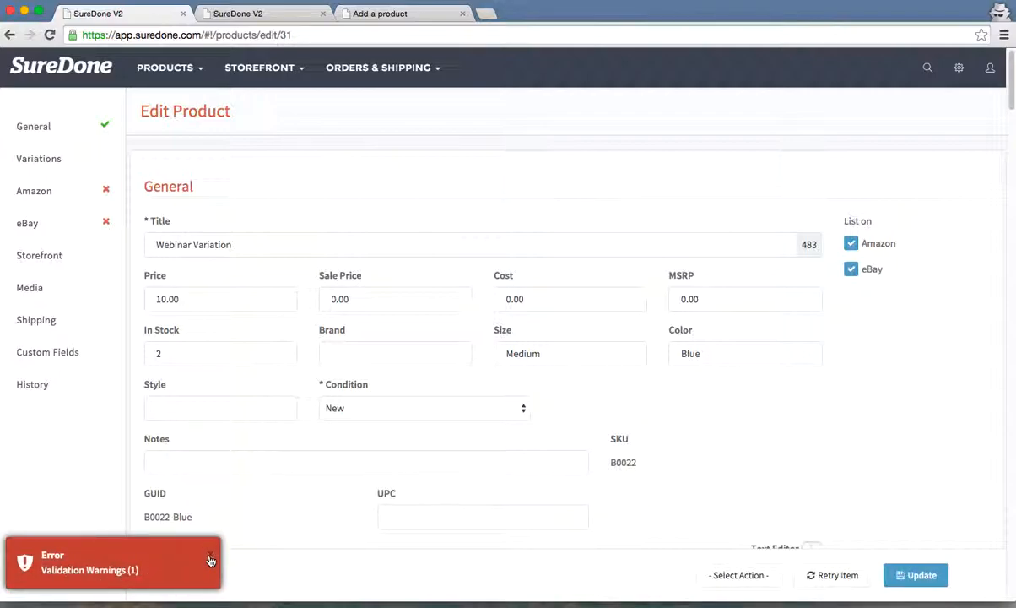
# - Dismiss the error notice and compare the blue variation's SKU with its GUID in the general details
pyautogui.click(211, 560)
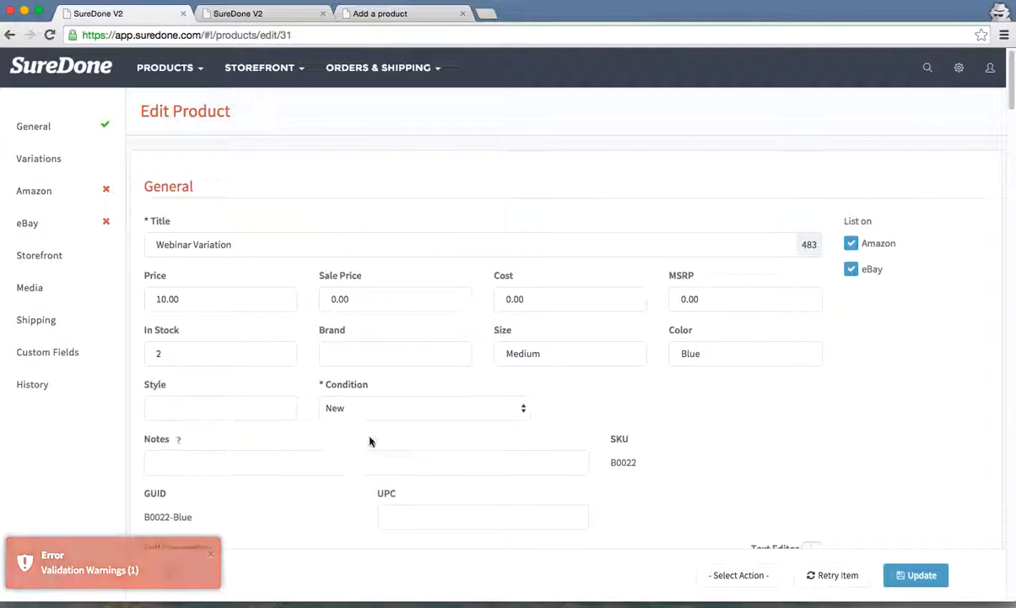
pyautogui.scroll(-4, 270, 498)
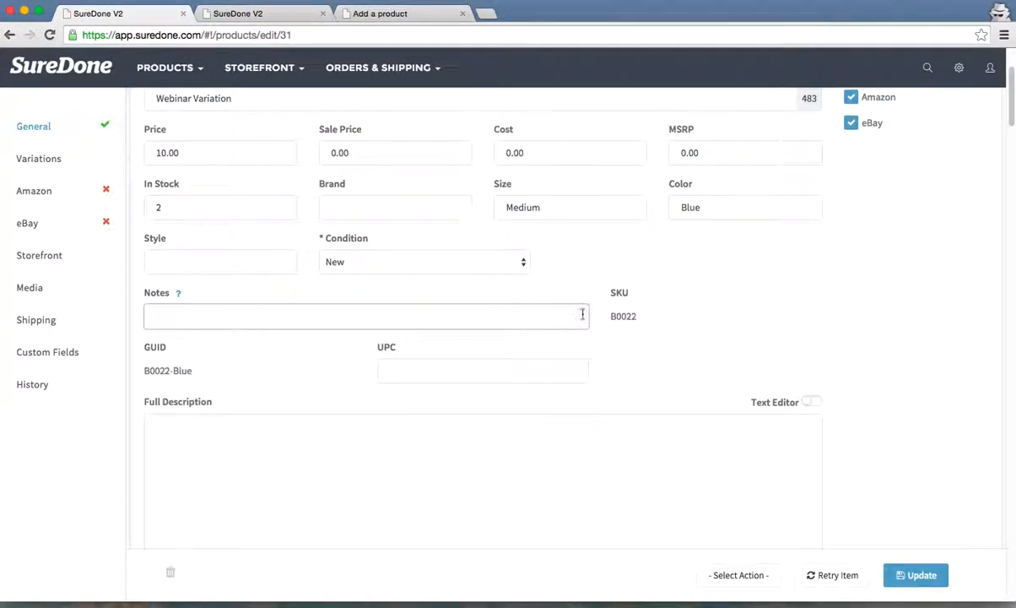
pyautogui.doubleClick(623, 316)
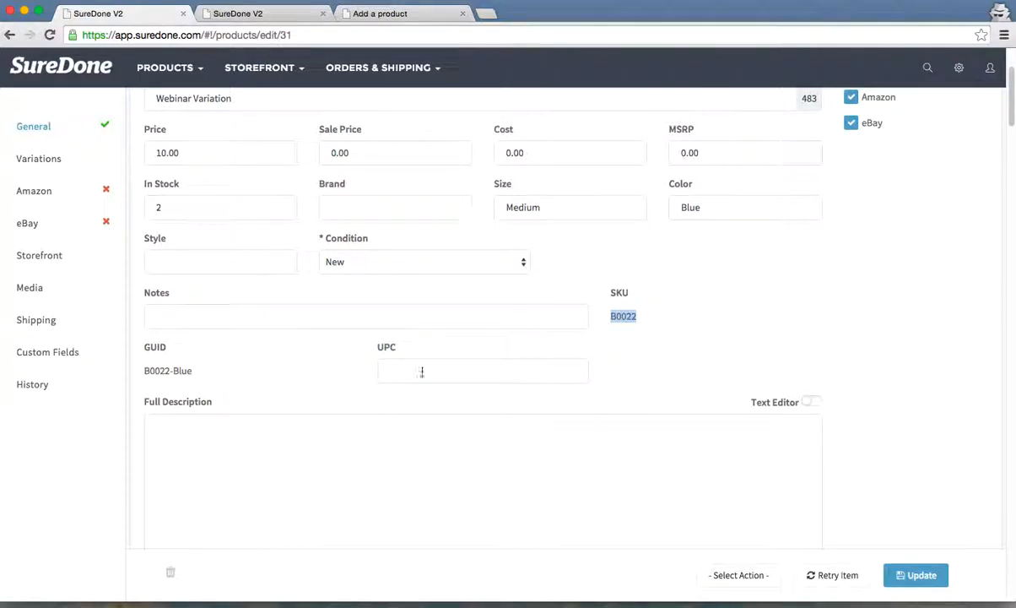
pyautogui.click(143, 374)
pyautogui.moveTo(144, 371); pyautogui.dragTo(207, 369)
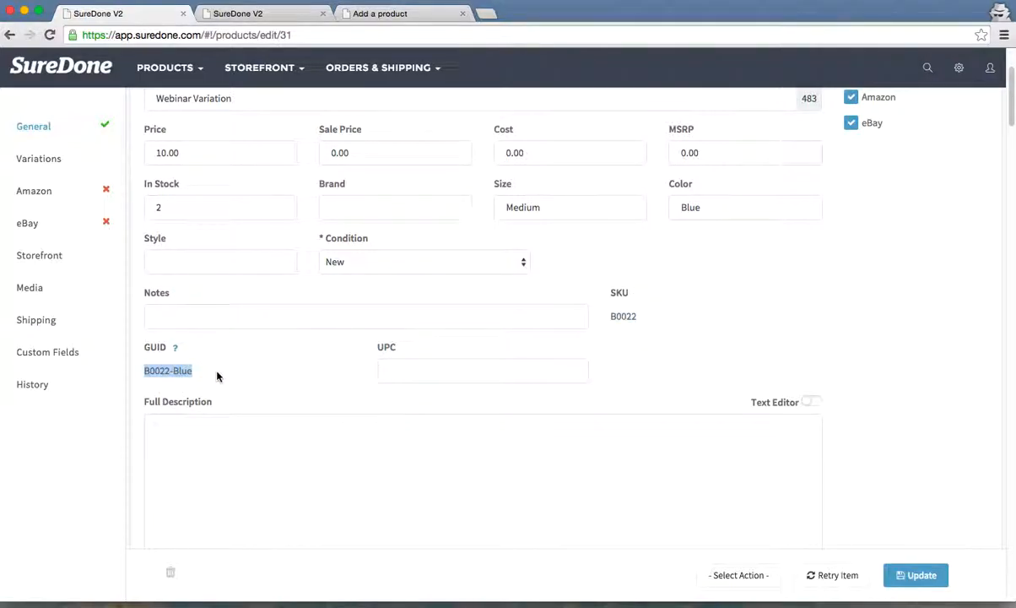
pyautogui.click(218, 376)
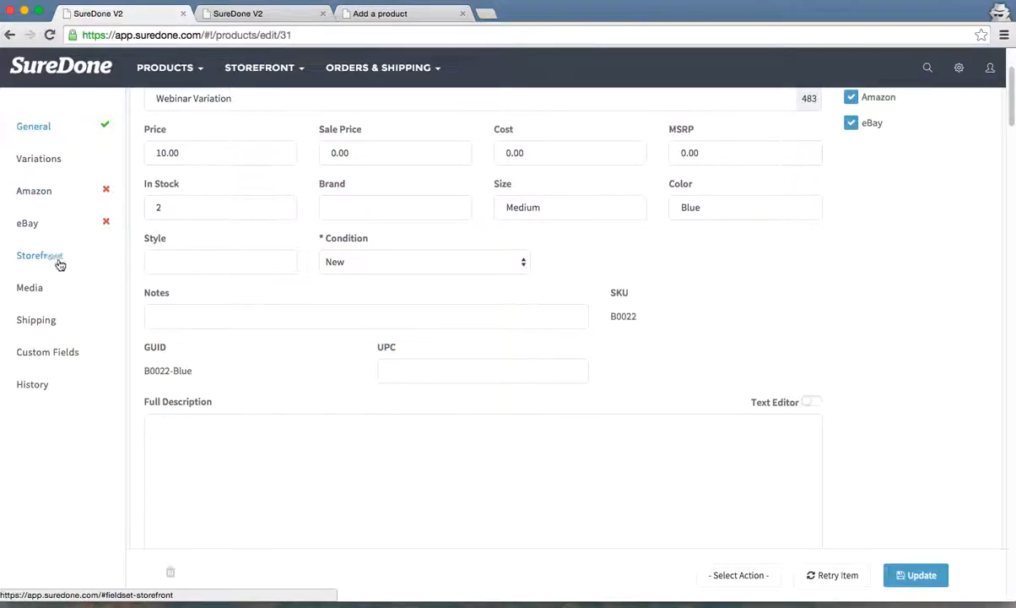
# - Replace the blue variation's inherited image with 3.png in the Media section and save the product
pyautogui.click(52, 292)
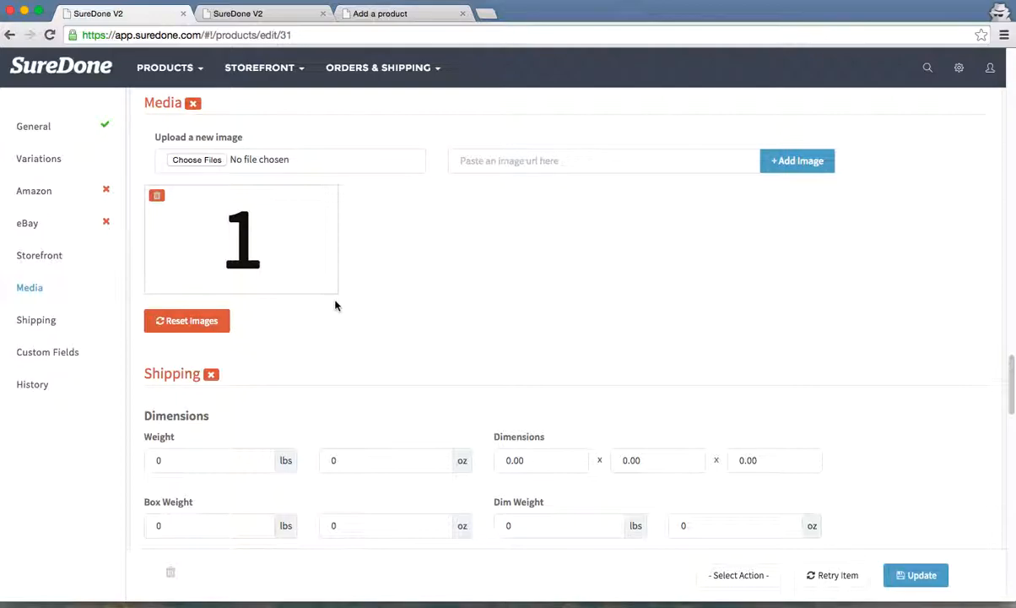
pyautogui.moveTo(311, 283)
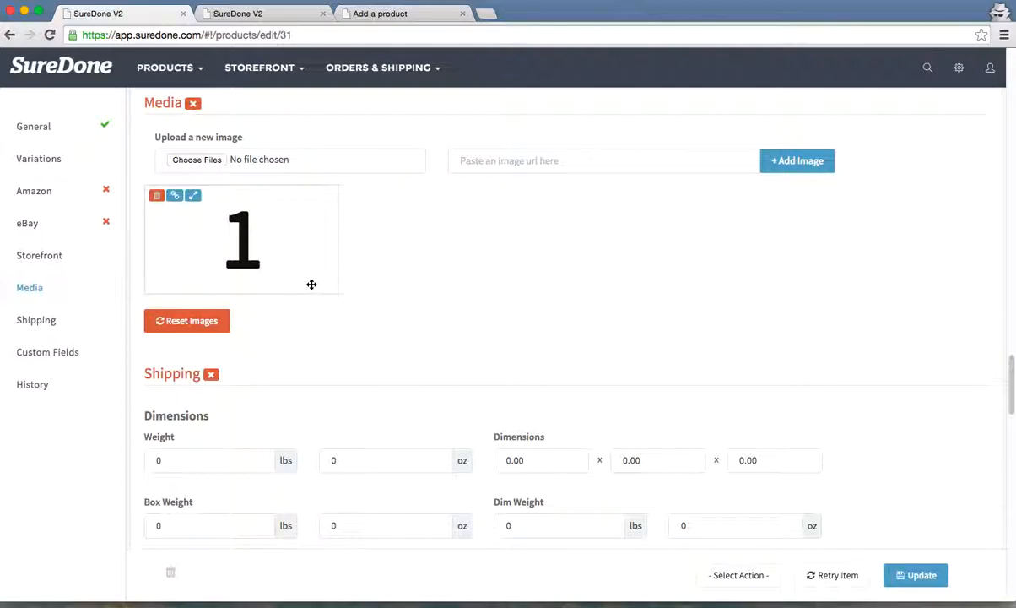
pyautogui.click(156, 198)
pyautogui.click(196, 162)
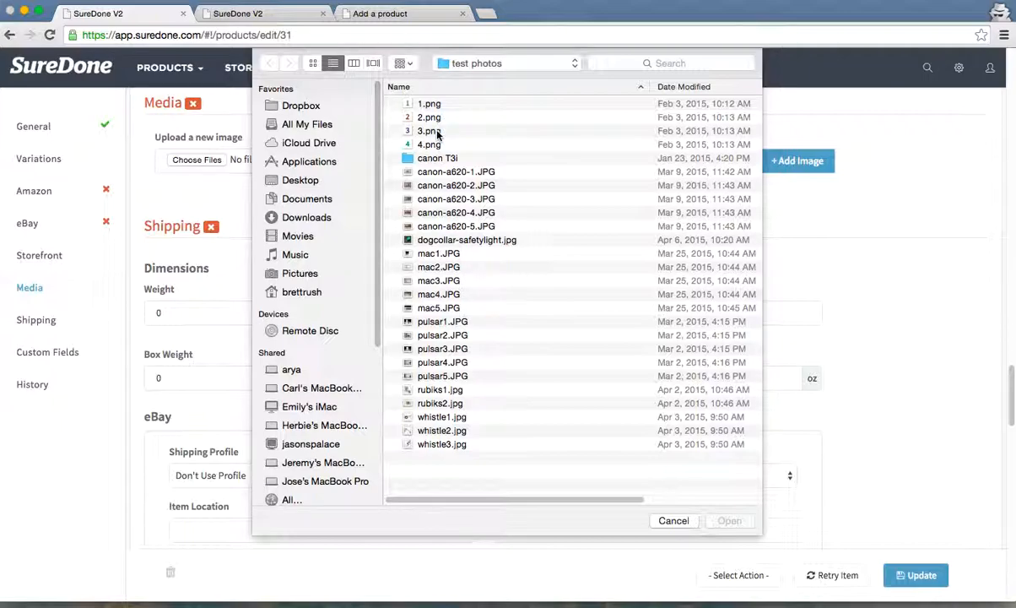
pyautogui.doubleClick(431, 130)
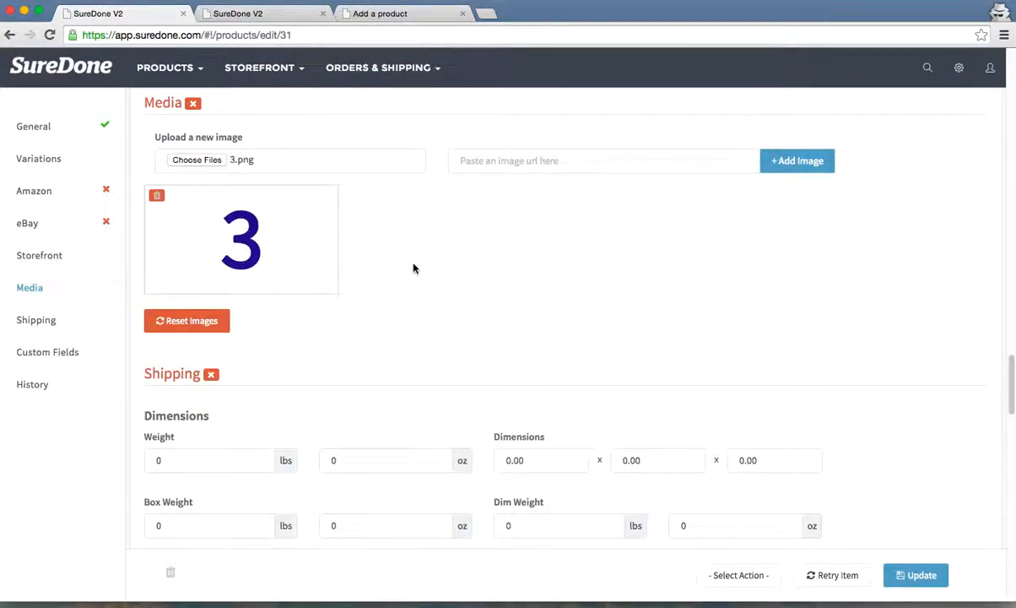
pyautogui.moveTo(190, 235)
pyautogui.click(914, 580)
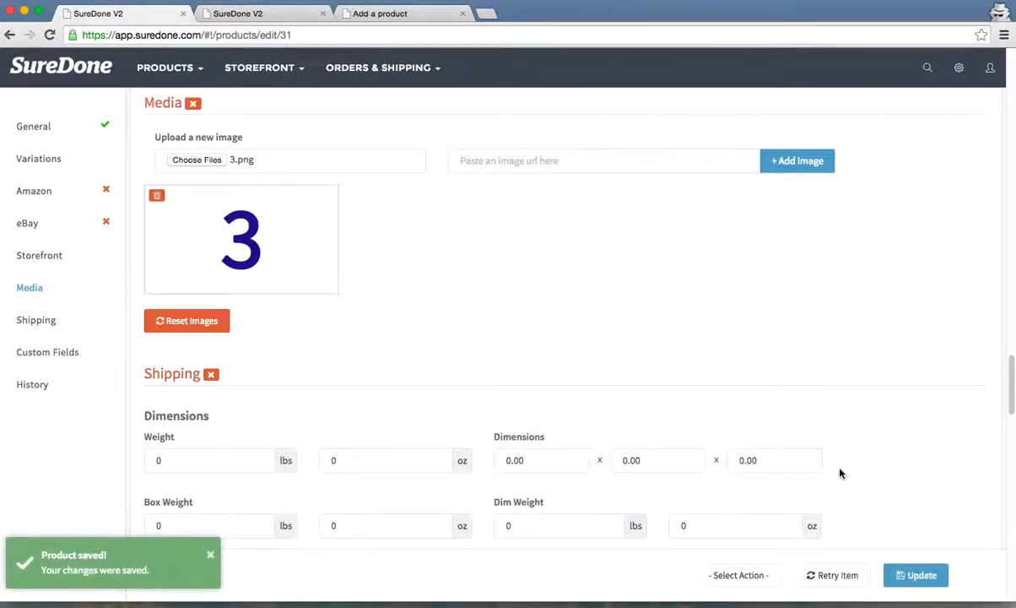
# - Create another variation from the blue one with GUID B0022-Red, size Large and color Red
pyautogui.click(46, 162)
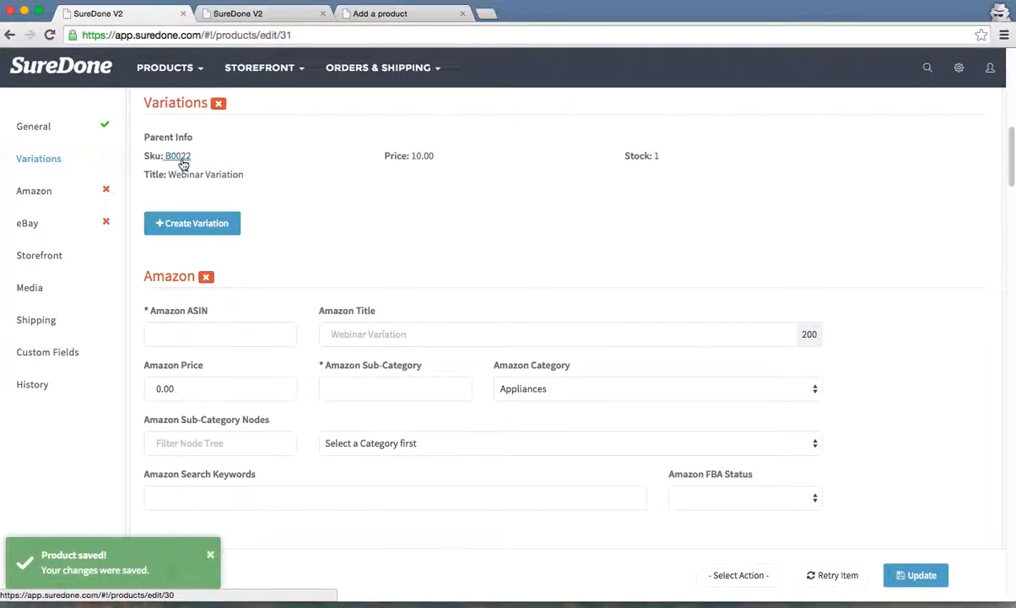
pyautogui.click(744, 579)
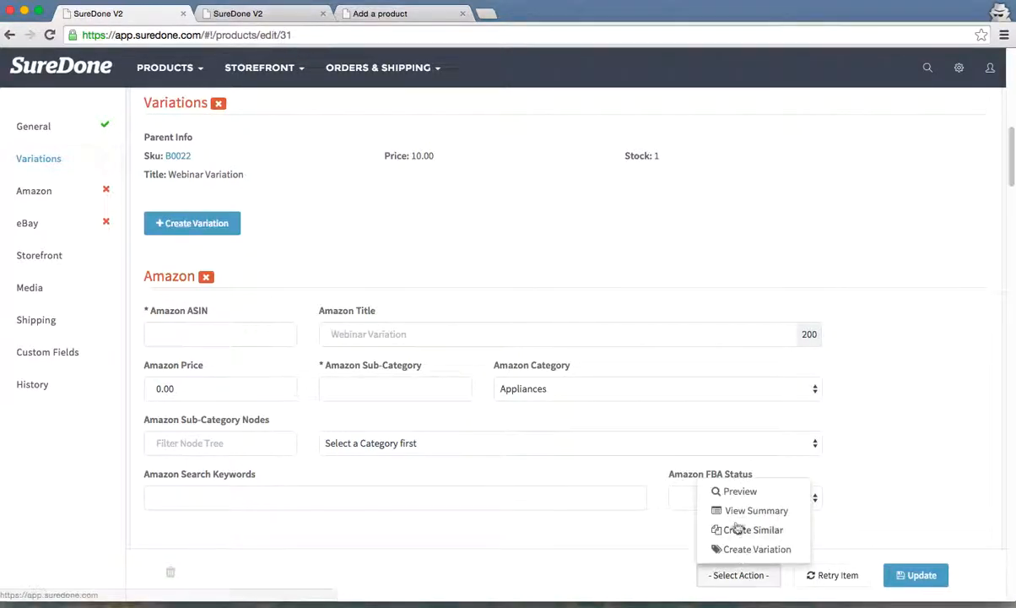
pyautogui.click(717, 548)
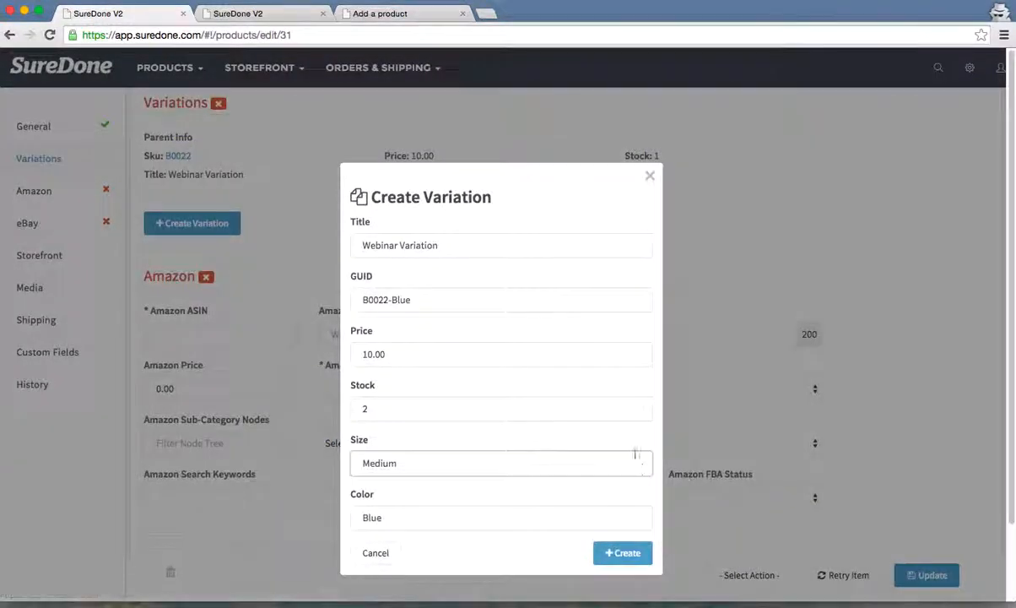
pyautogui.moveTo(392, 300); pyautogui.dragTo(512, 300)
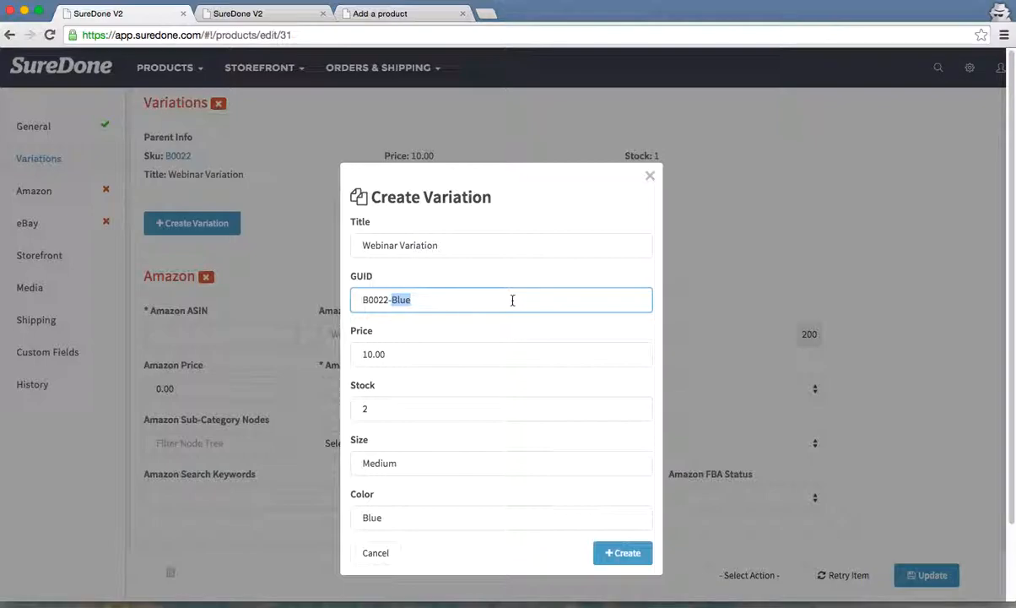
pyautogui.write('Red')
pyautogui.click(392, 409)
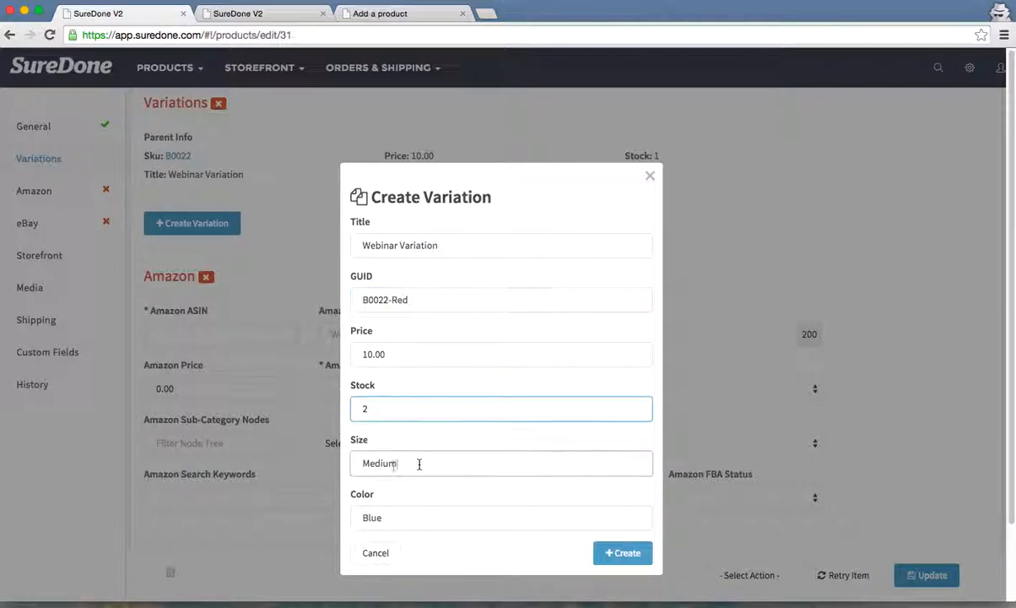
pyautogui.press('Tab')
pyautogui.write('Large')
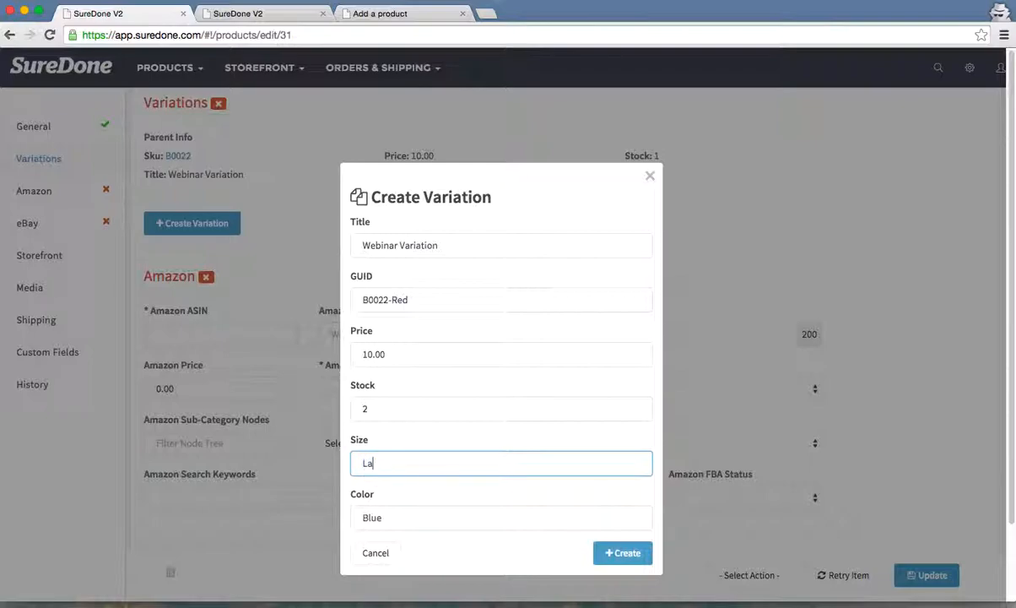
pyautogui.press('Tab')
pyautogui.write('Re')
pyautogui.click(614, 547)
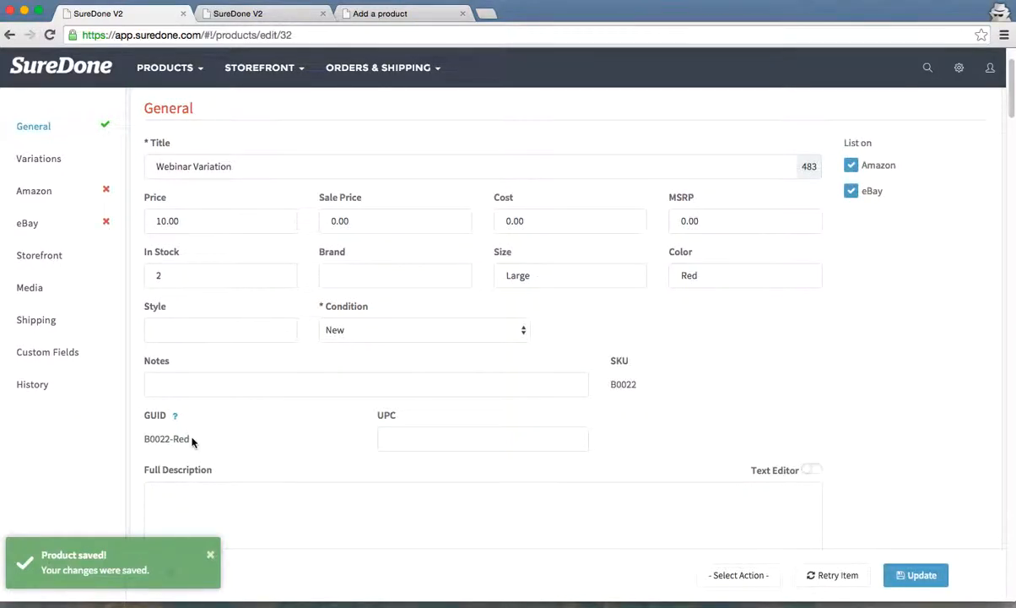
# - Replace the red variation's inherited image with 2.png in the Media section and save the product
pyautogui.scroll(2, 510, 278)
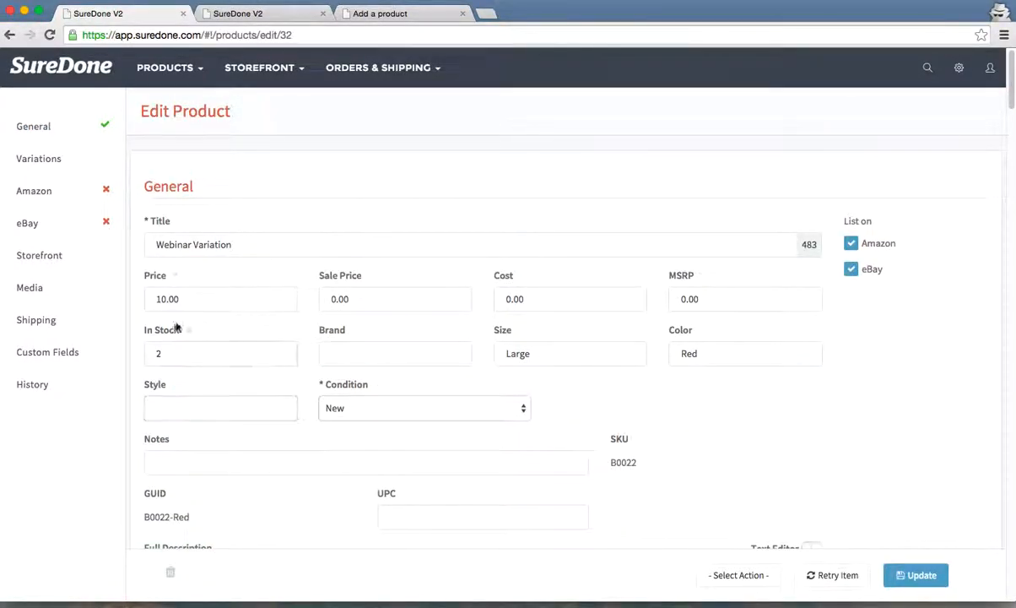
pyautogui.click(63, 287)
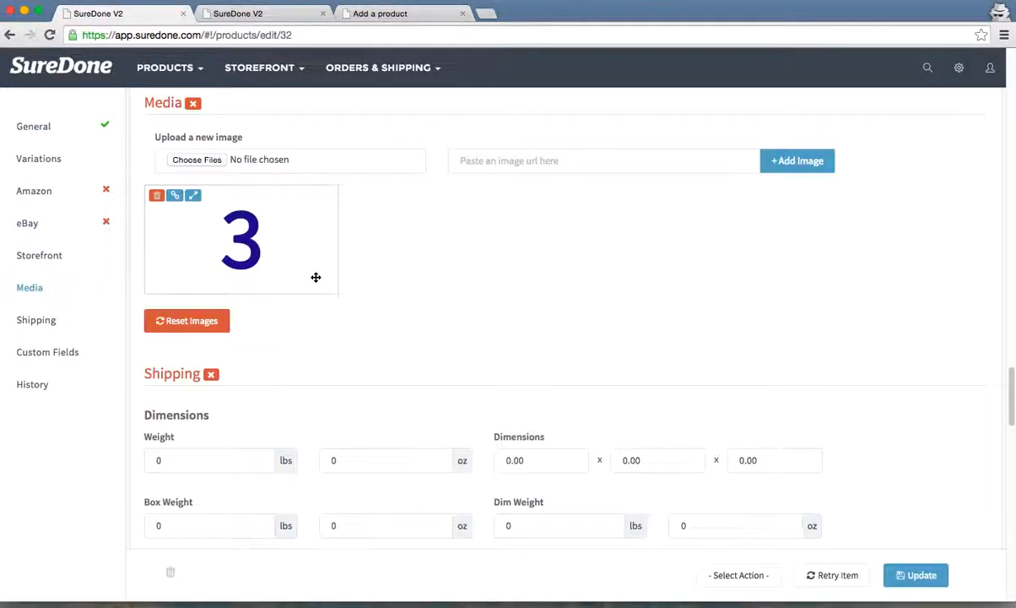
pyautogui.click(157, 196)
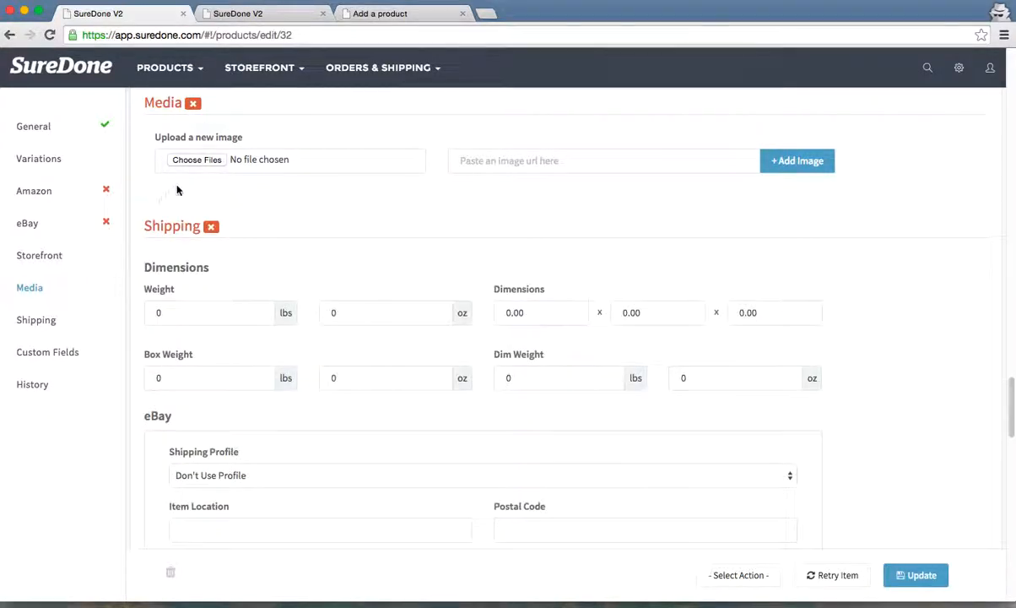
pyautogui.click(196, 160)
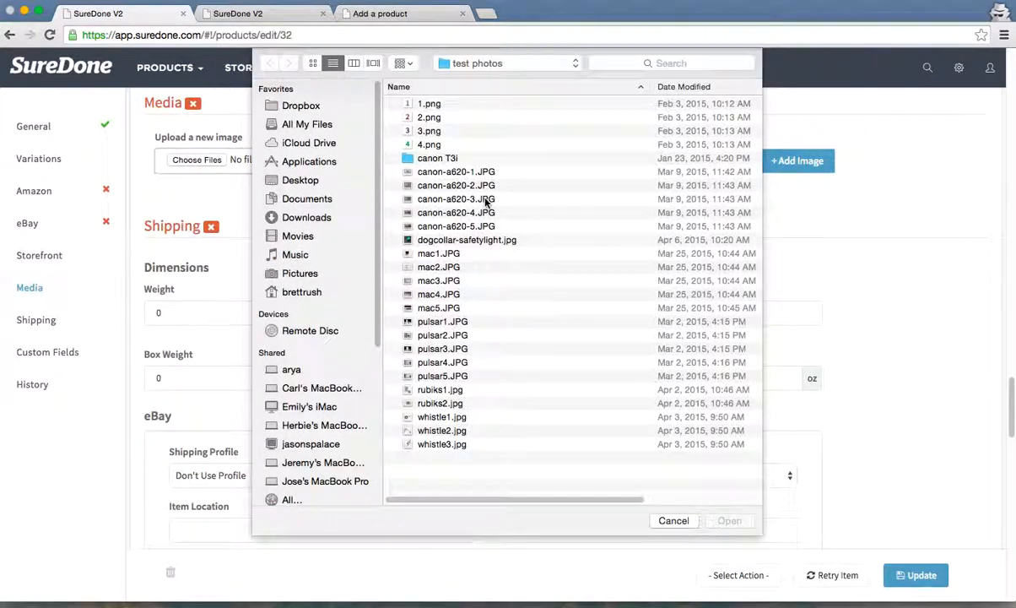
pyautogui.click(428, 119)
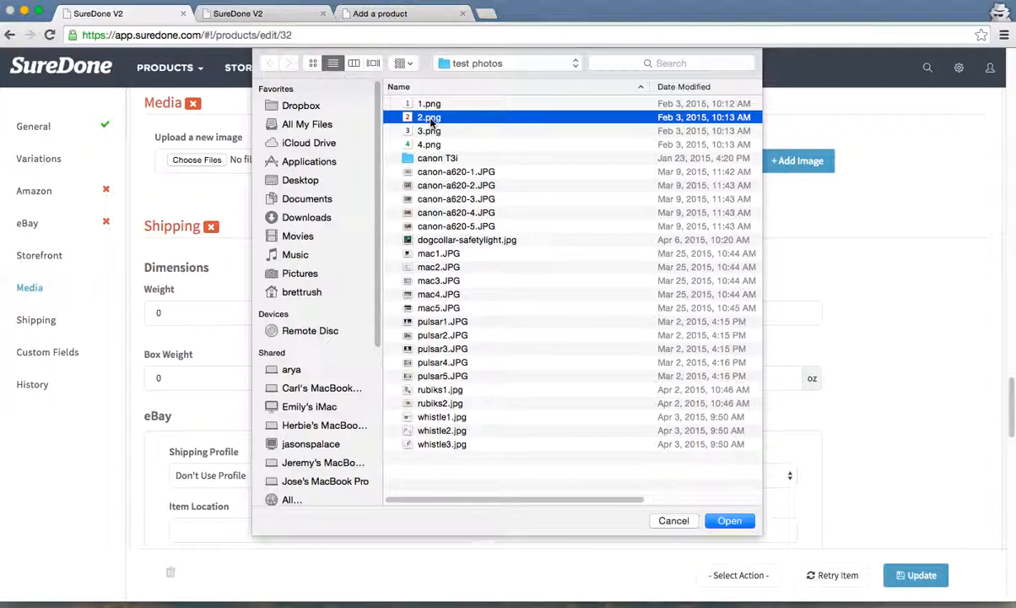
pyautogui.doubleClick(430, 122)
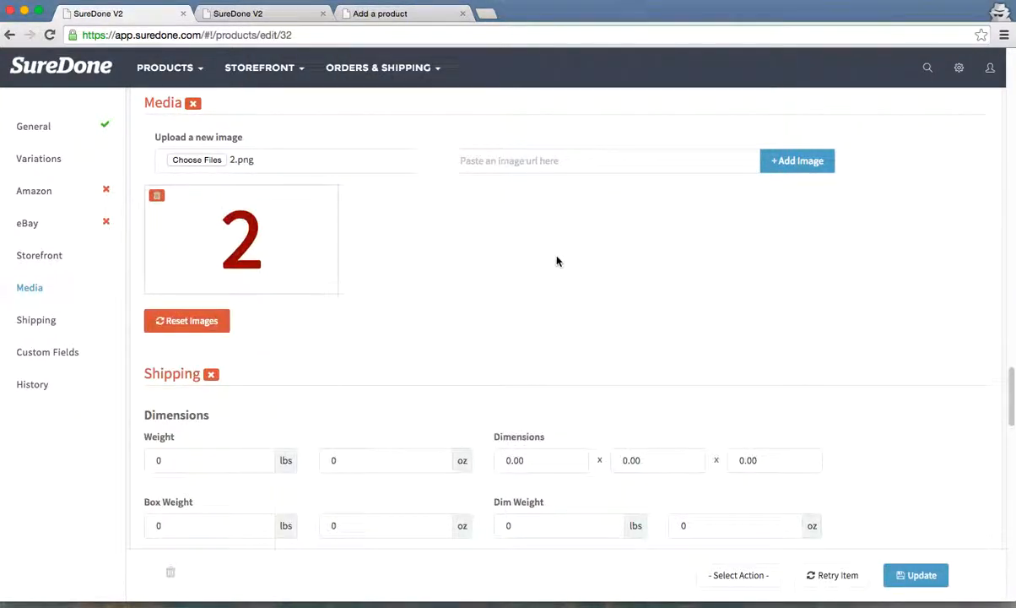
pyautogui.click(915, 574)
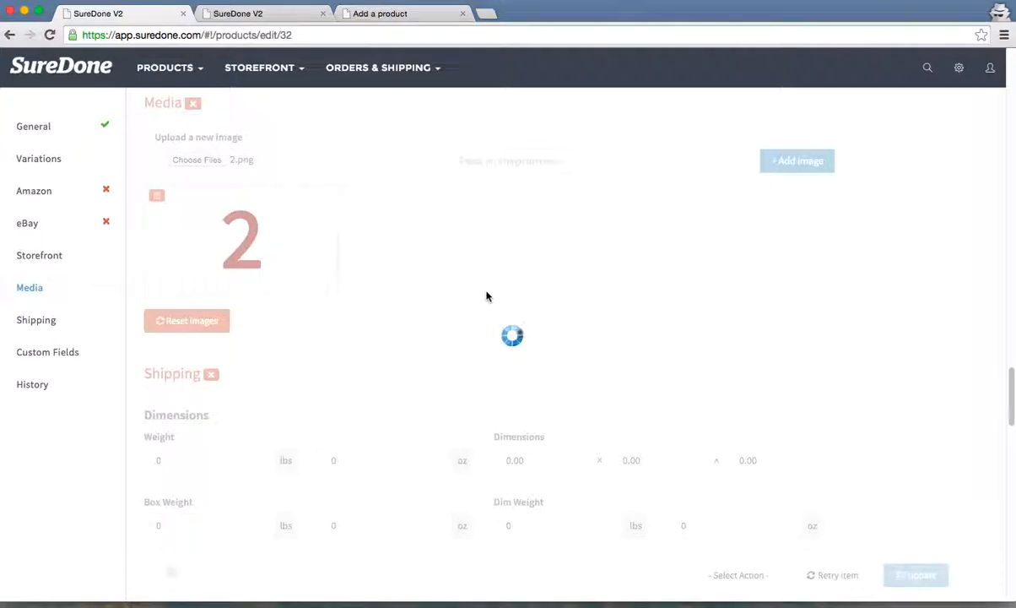
# - Review the Variations section of the red variation and of its parent product B0022
pyautogui.click(61, 166)
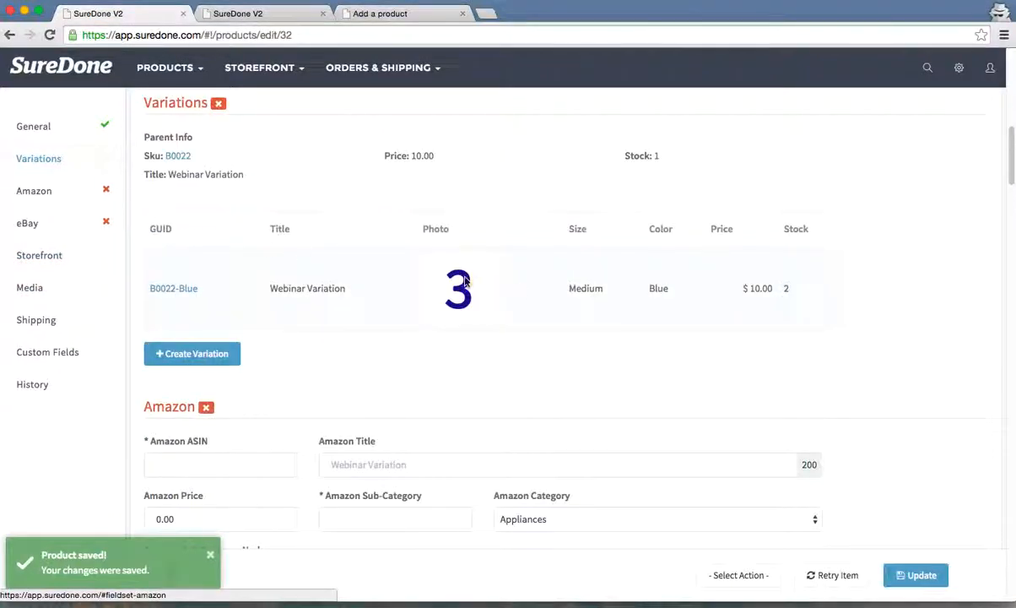
pyautogui.moveTo(455, 294)
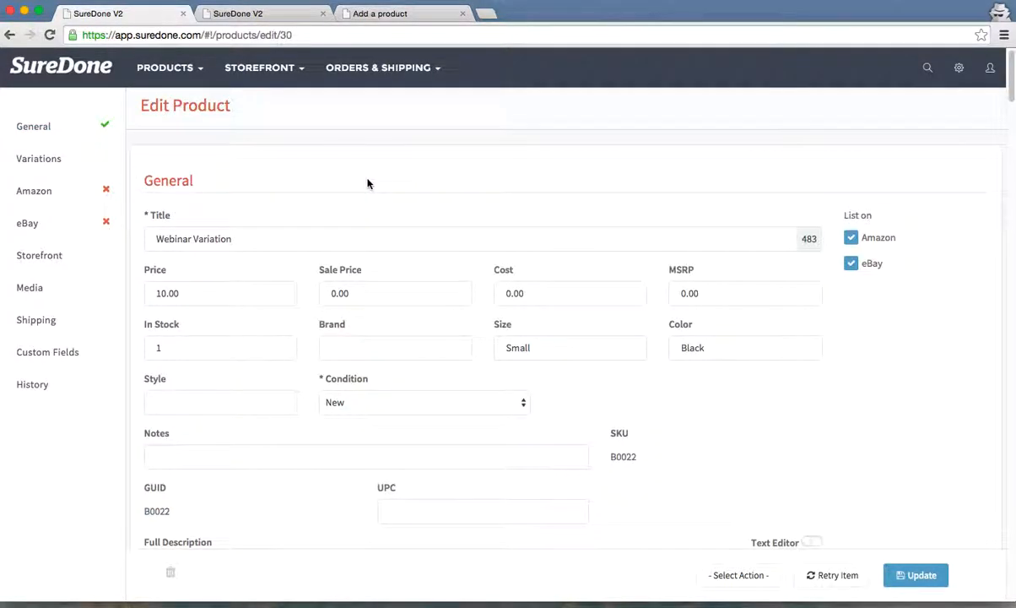
pyautogui.click(78, 166)
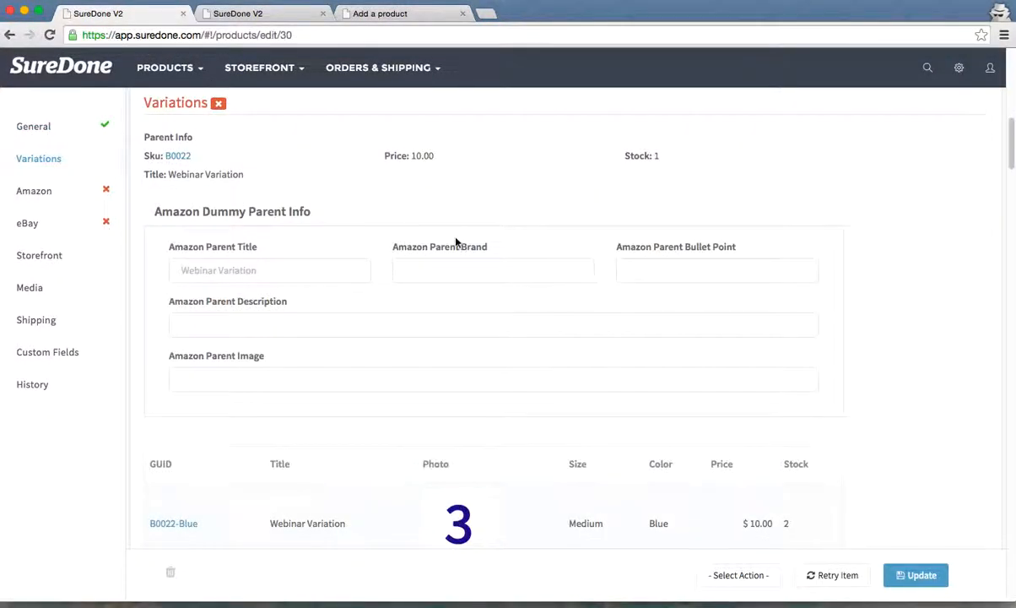
# - Review the parent's variations list and the Amazon Dummy Parent Info fields for title, brand, bullet point, description and image
pyautogui.scroll(-2, 427, 222)
pyautogui.scroll(-2, 461, 252)
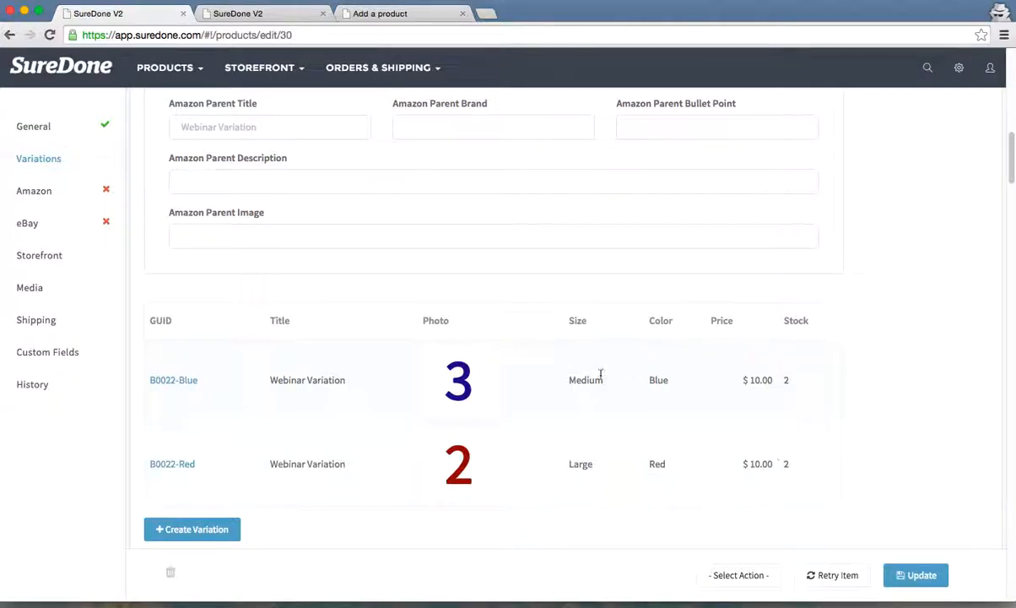
pyautogui.scroll(3, 604, 382)
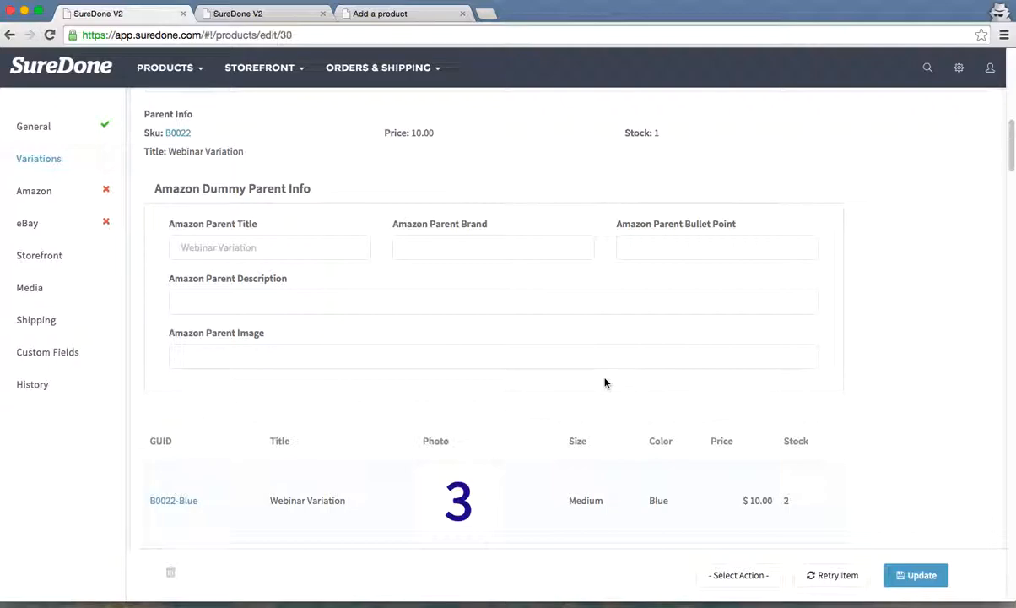
pyautogui.click(313, 249)
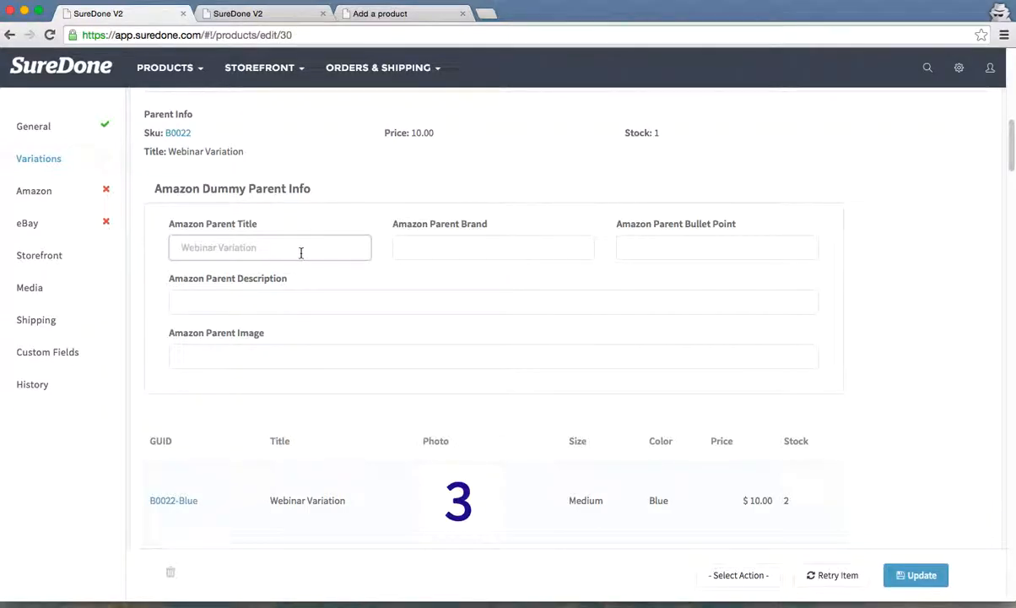
pyautogui.click(506, 245)
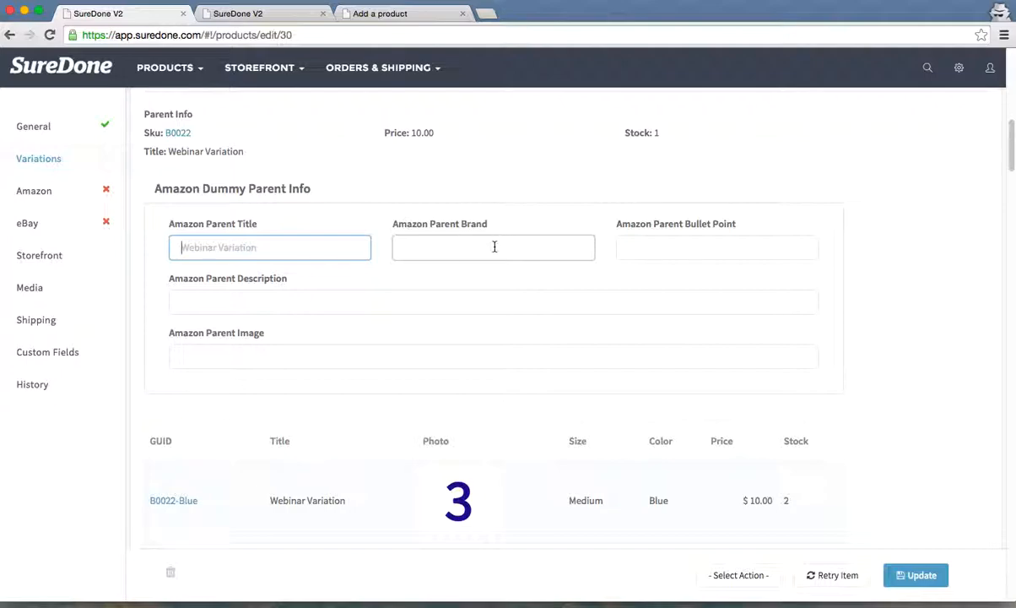
pyautogui.click(651, 247)
pyautogui.click(514, 304)
pyautogui.click(494, 356)
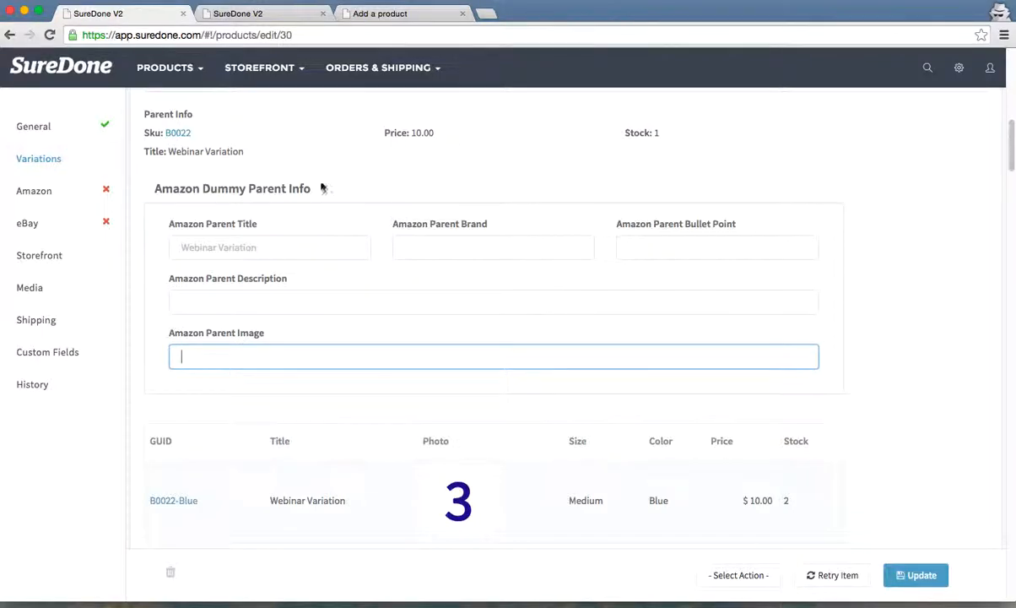
# - Edit the B0022-Blue variation inline, set its stock to 5 and save the row
pyautogui.scroll(-1, 437, 348)
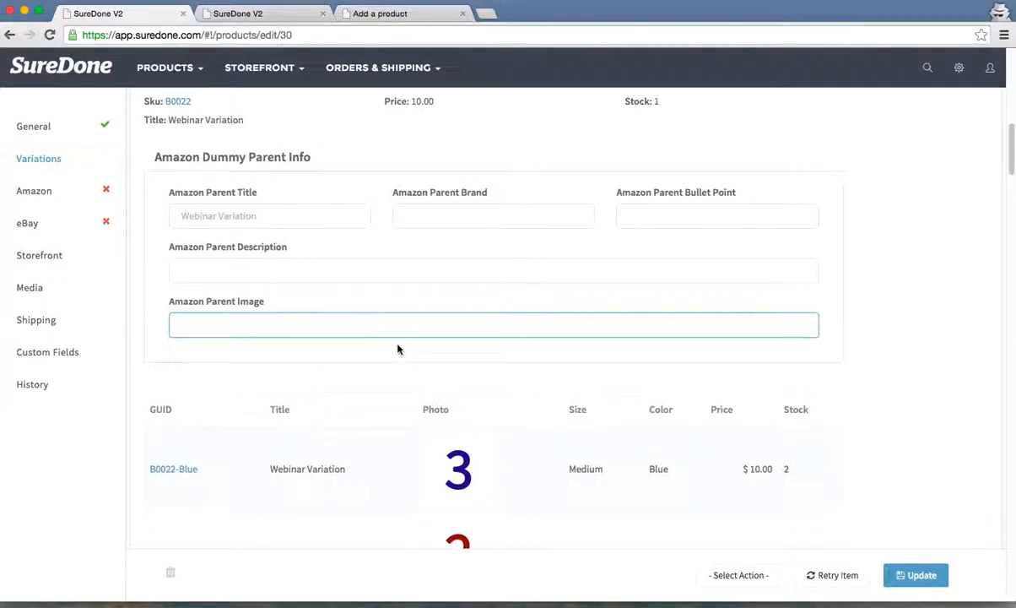
pyautogui.scroll(-2, 401, 348)
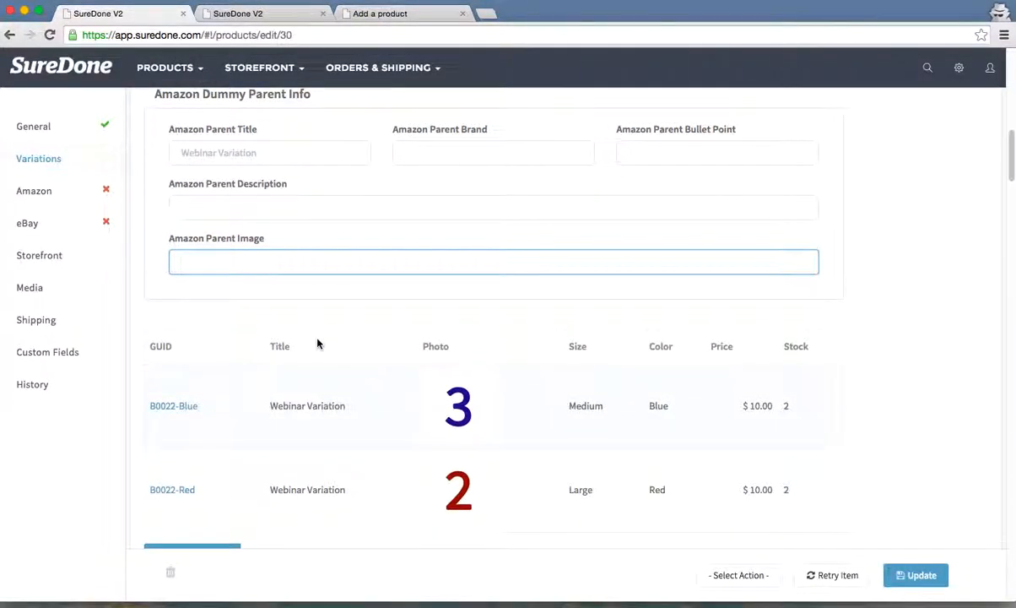
pyautogui.scroll(-1, 317, 344)
pyautogui.click(276, 404)
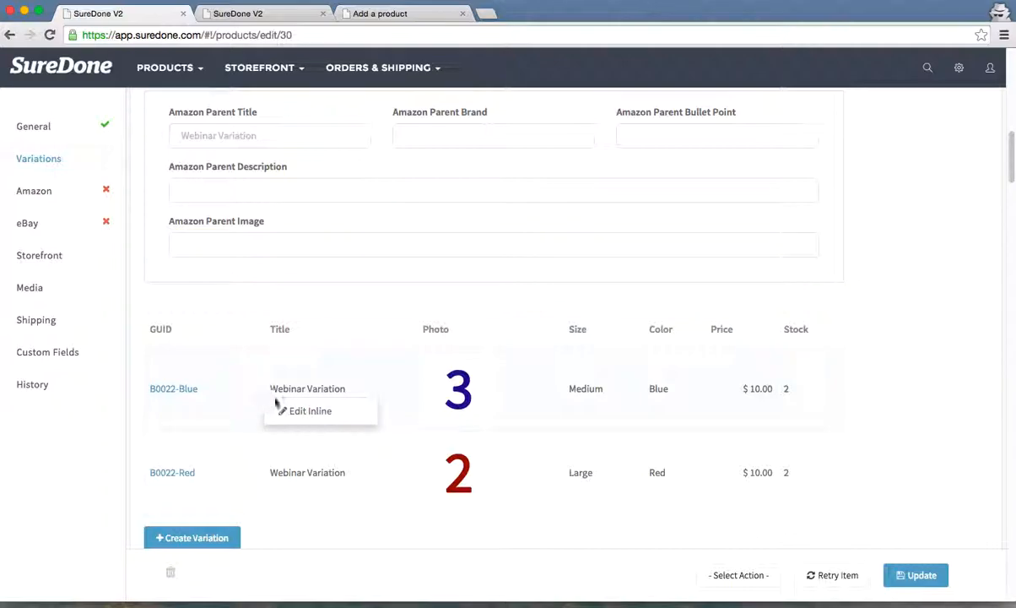
pyautogui.click(302, 411)
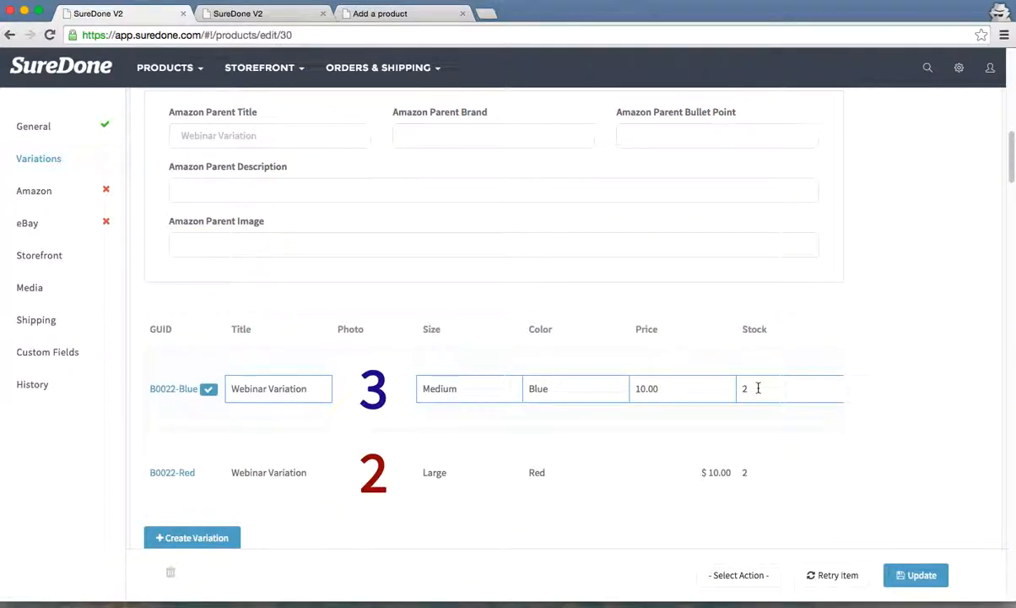
pyautogui.moveTo(767, 389); pyautogui.dragTo(661, 385)
pyautogui.write('5')
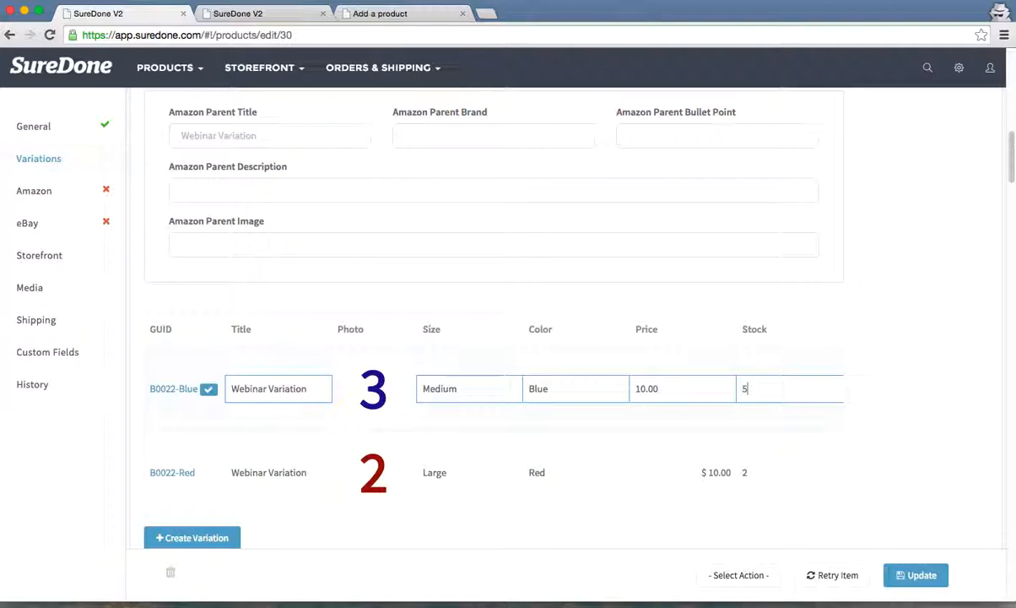
pyautogui.click(209, 390)
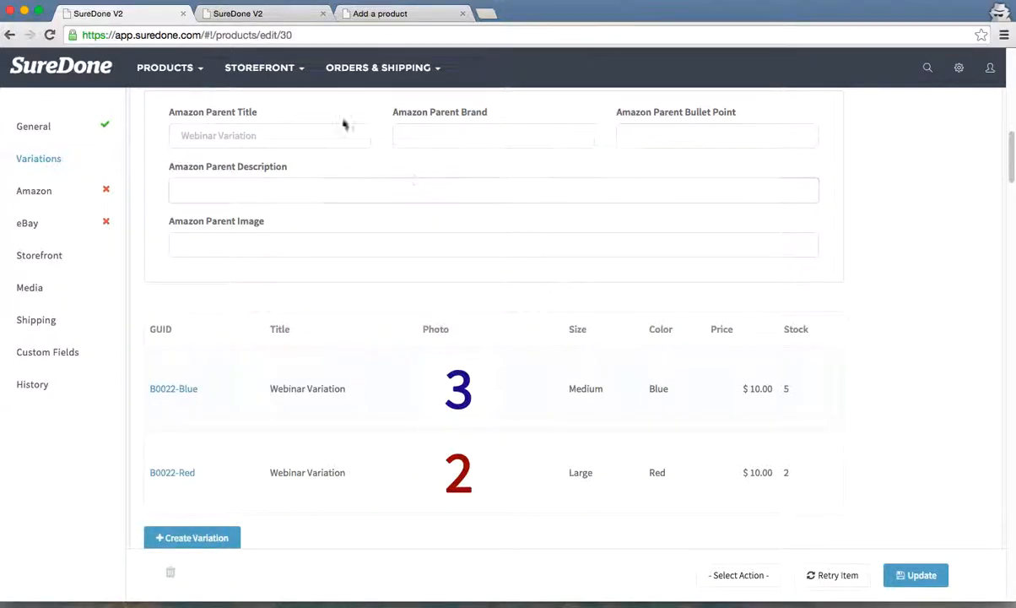
# - Examine the Amazon Main XML Mapping fields for the ProductClothing type in the Channels settings and close the calendar reminder
pyautogui.click(270, 16)
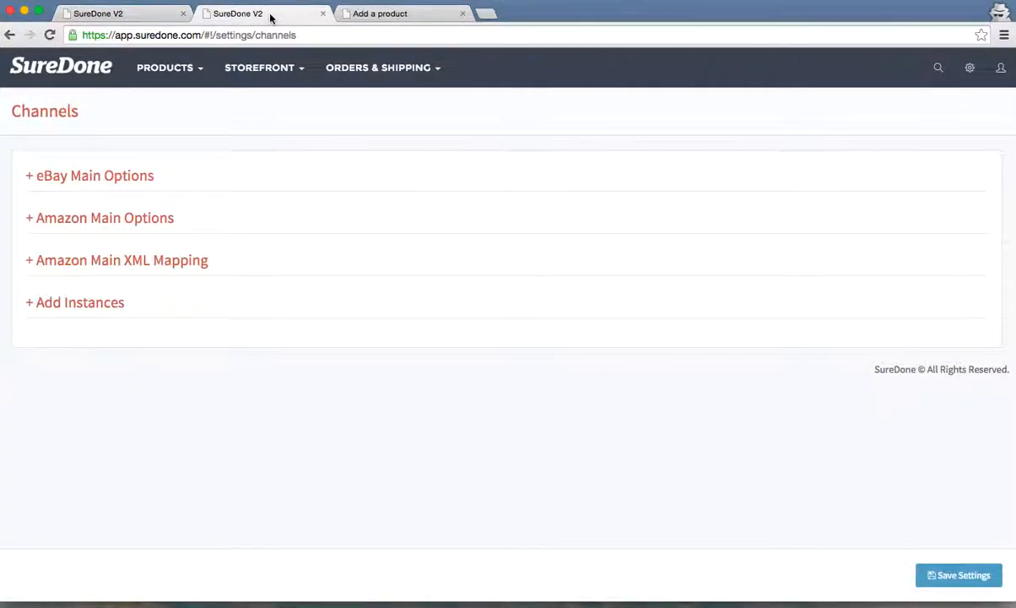
pyautogui.click(973, 68)
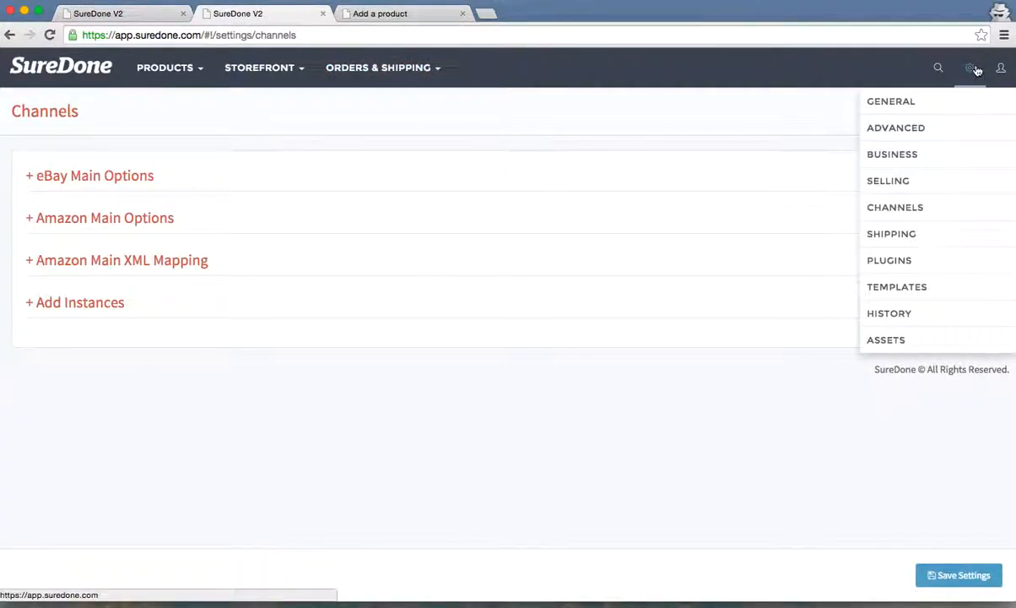
pyautogui.click(965, 209)
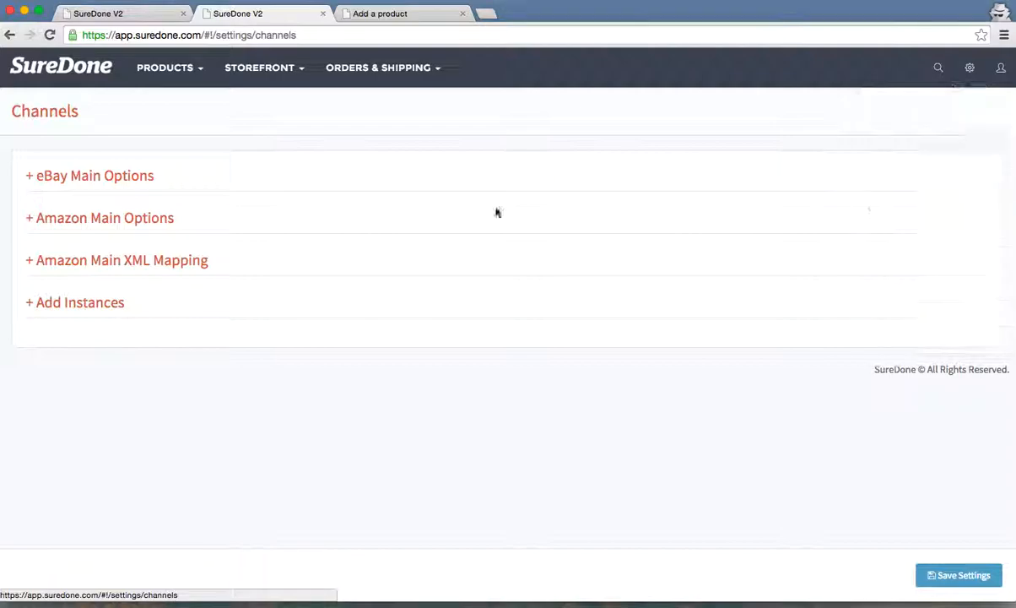
pyautogui.click(165, 264)
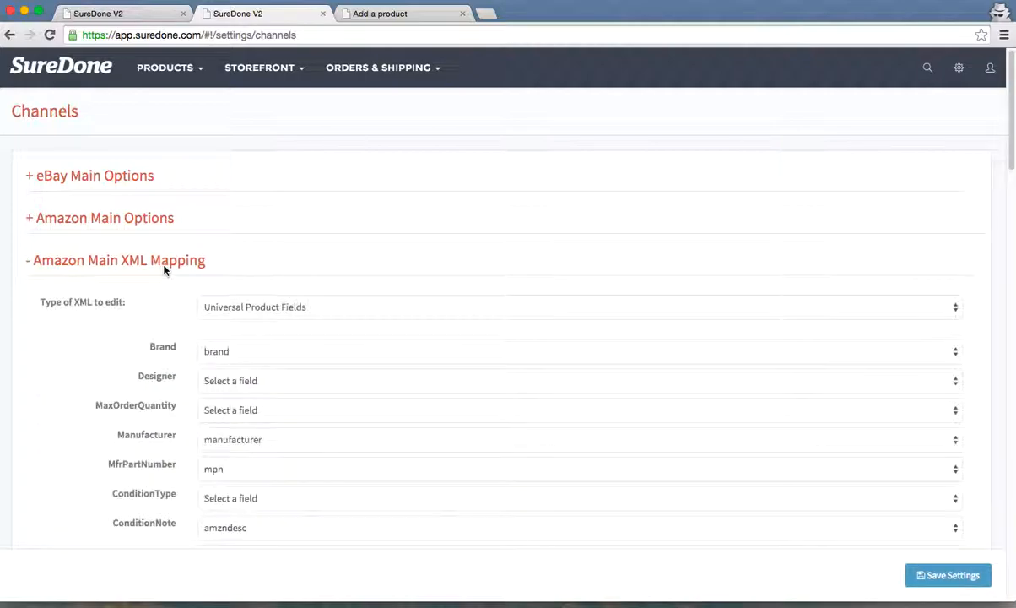
pyautogui.scroll(-2, 170, 331)
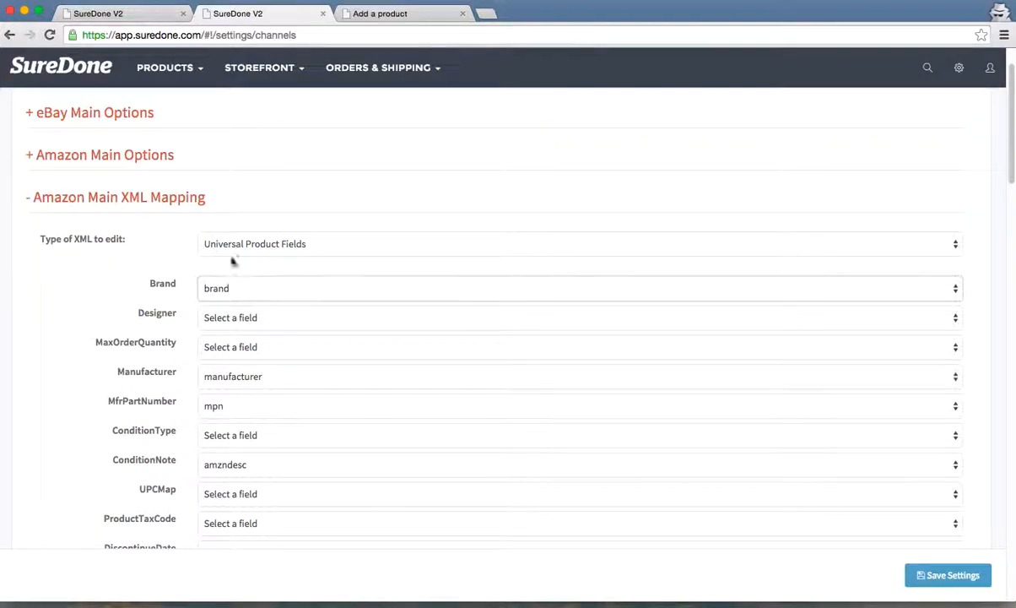
pyautogui.click(261, 245)
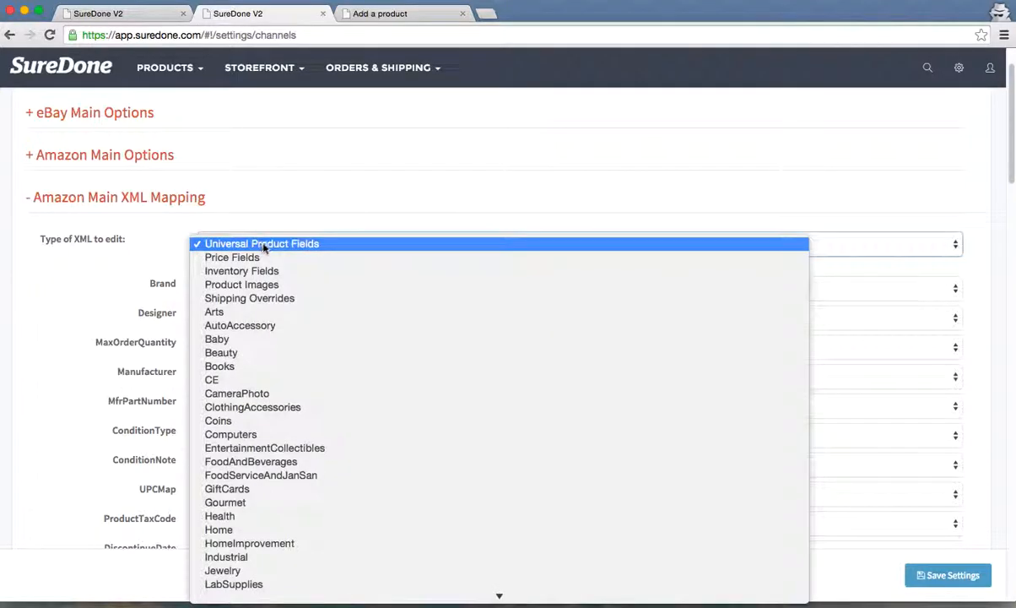
pyautogui.scroll(-10, 295, 532)
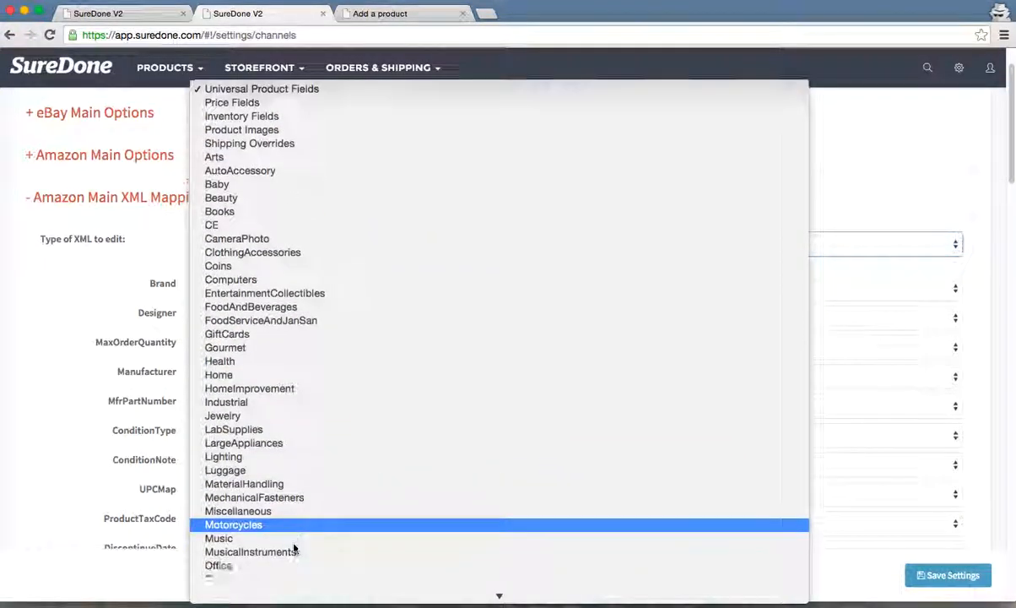
pyautogui.click(295, 530)
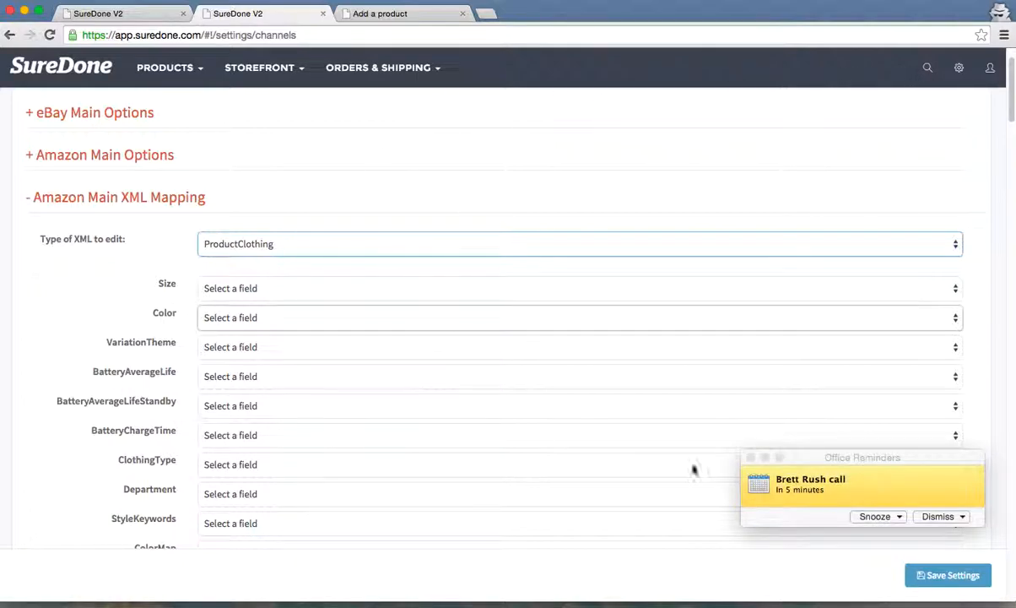
pyautogui.click(750, 457)
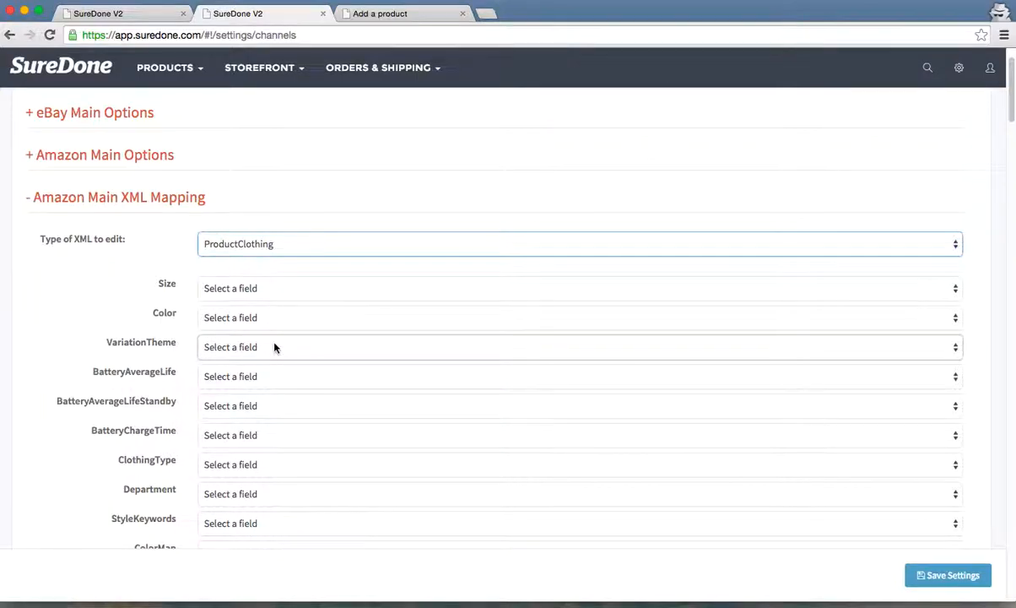
# - Show the existing custom user fields in the Advanced settings
pyautogui.click(958, 67)
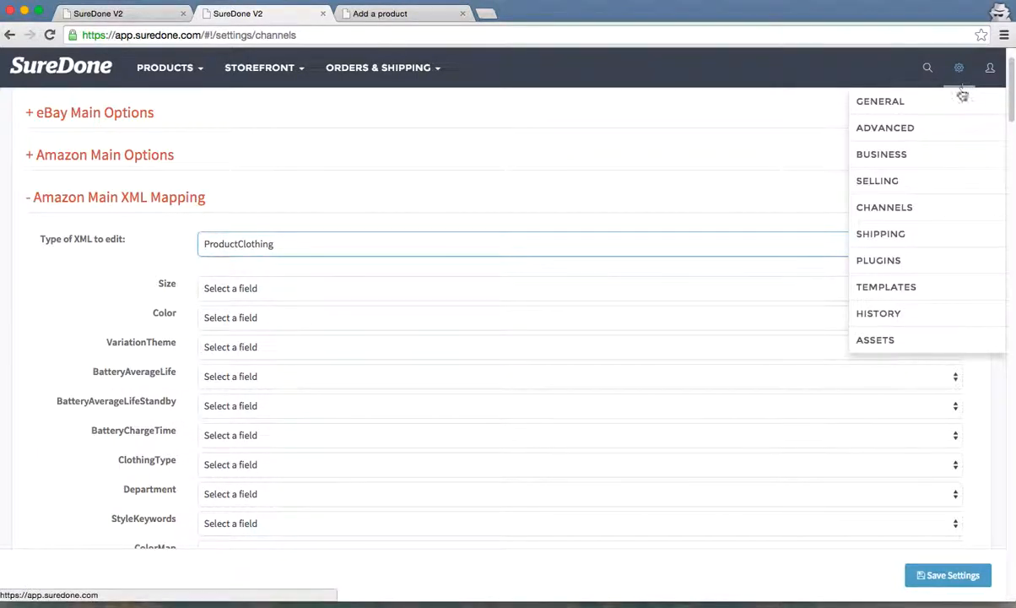
pyautogui.click(906, 131)
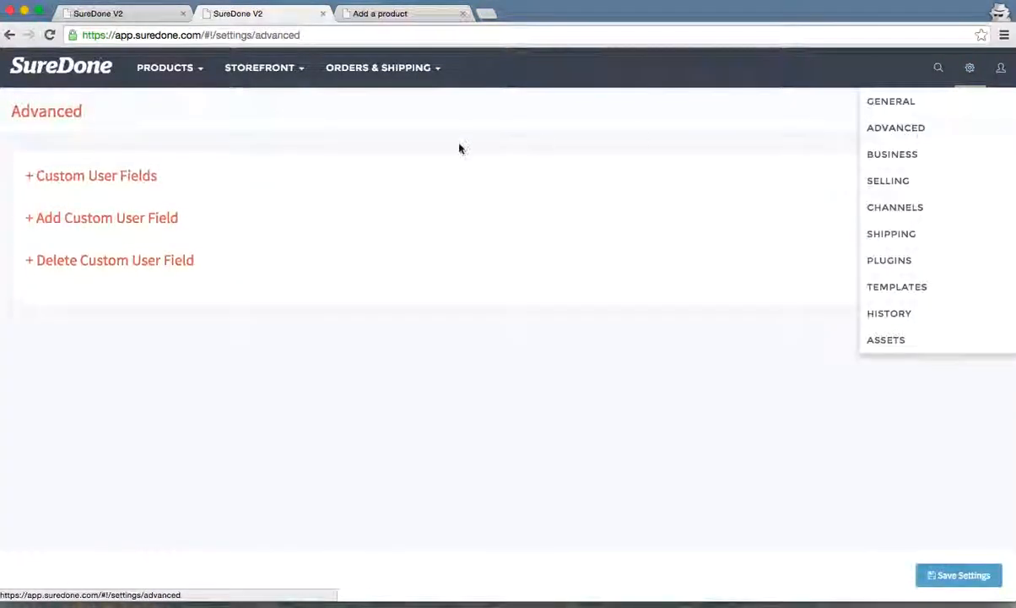
pyautogui.click(122, 177)
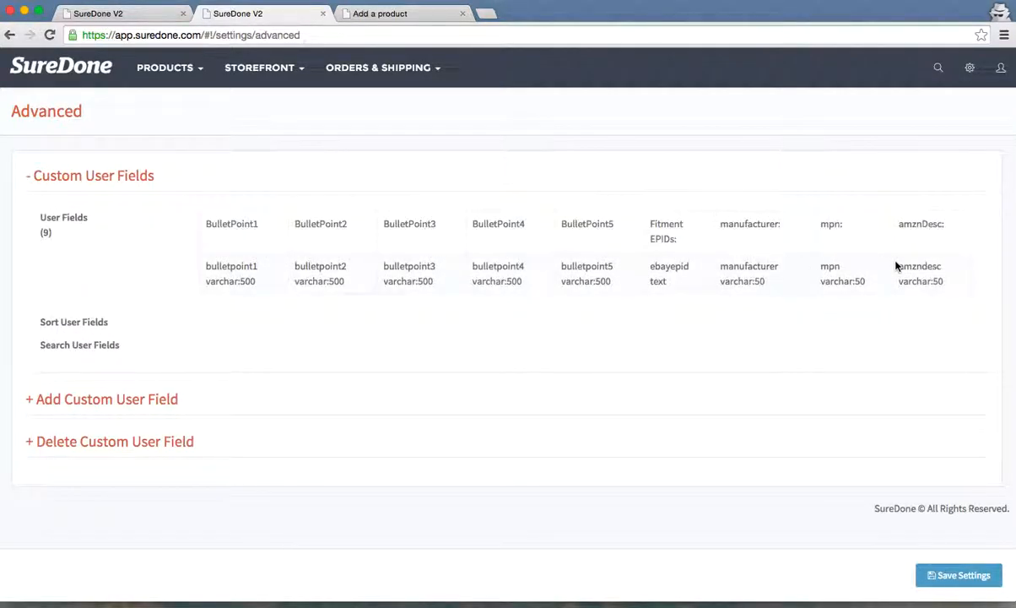
# - Start a new custom user field named variationtheme with the label Variation Theme
pyautogui.click(166, 395)
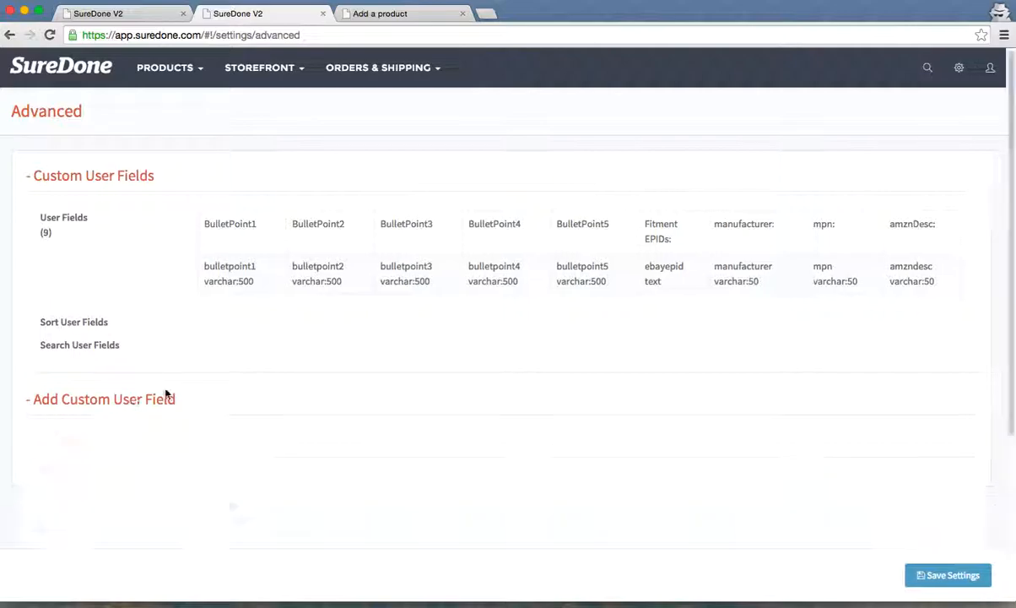
pyautogui.scroll(-5, 322, 351)
pyautogui.click(249, 219)
pyautogui.write('v')
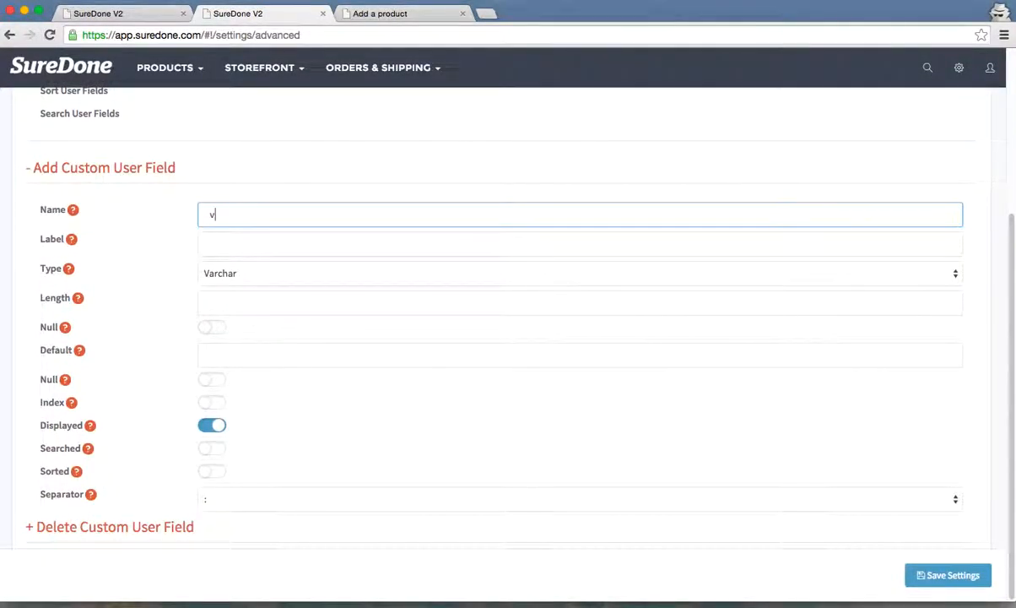
pyautogui.write('ariationtheme')
pyautogui.click(233, 250)
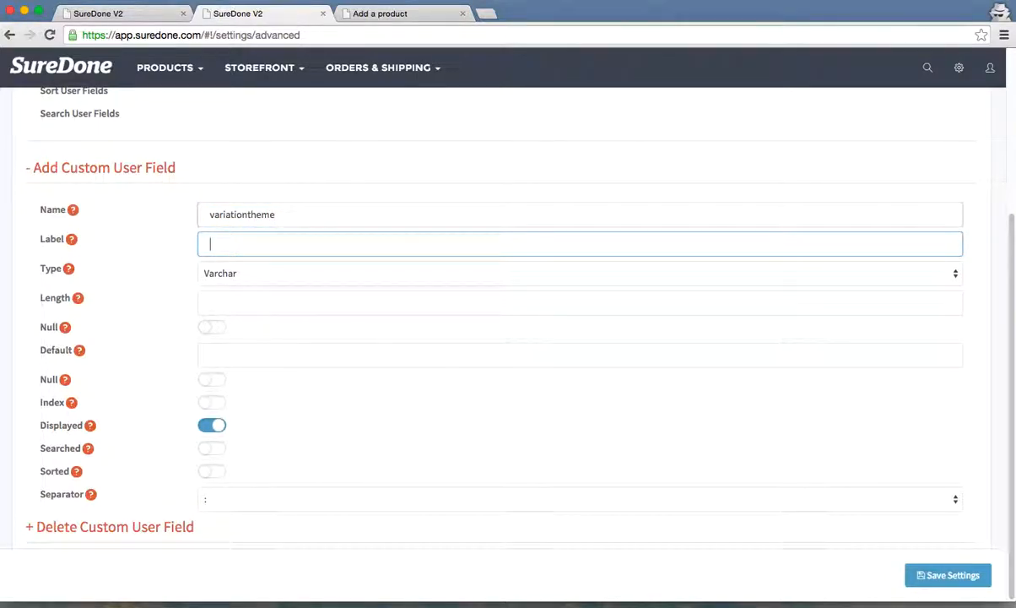
pyautogui.write('Variation Theme')
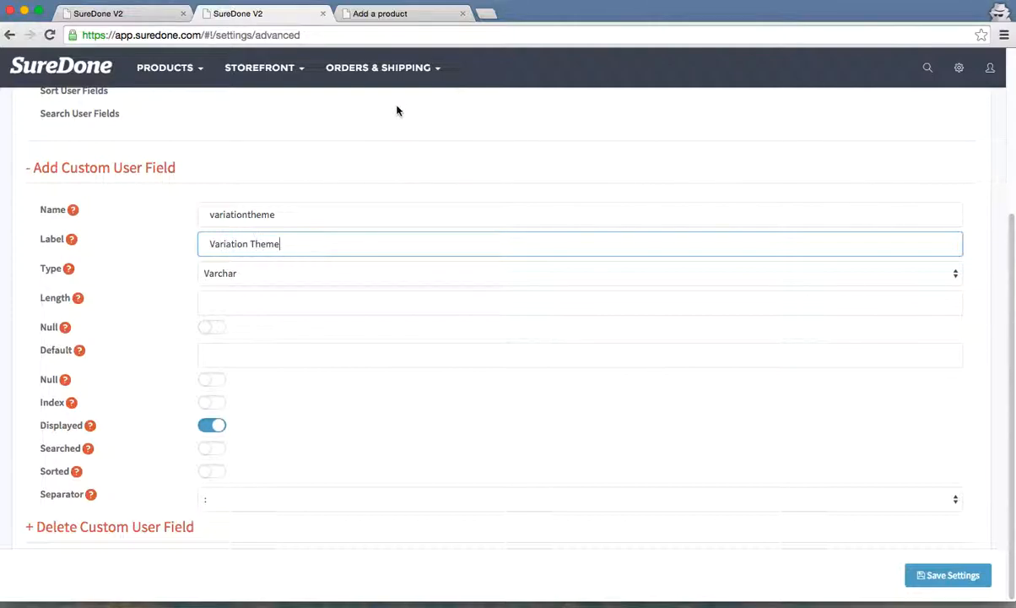
# - Set the new field's length to 50, turn off Displayed, save the settings and check the custom user fields list
pyautogui.click(243, 292)
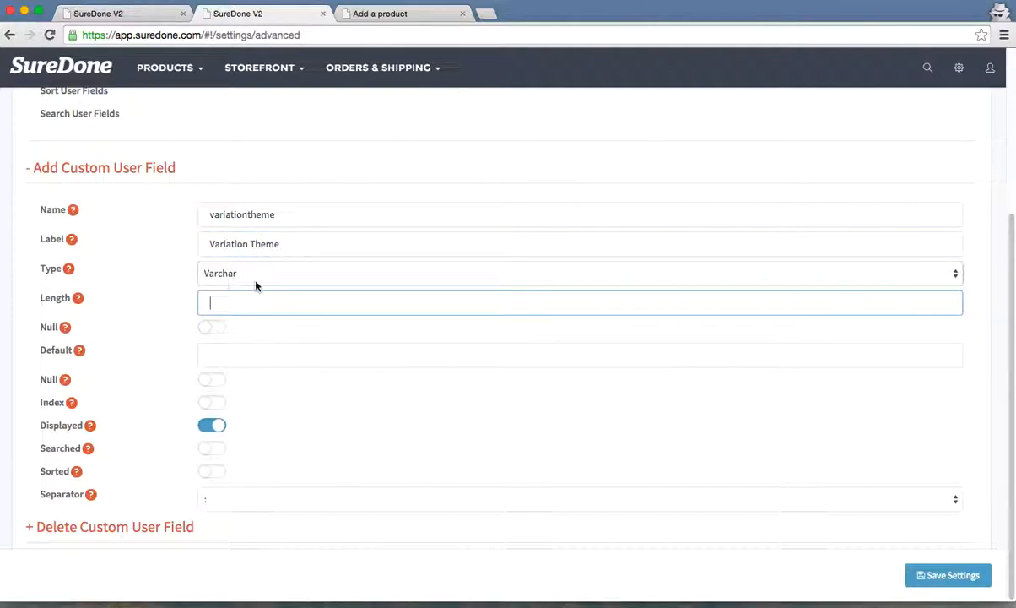
pyautogui.write('50')
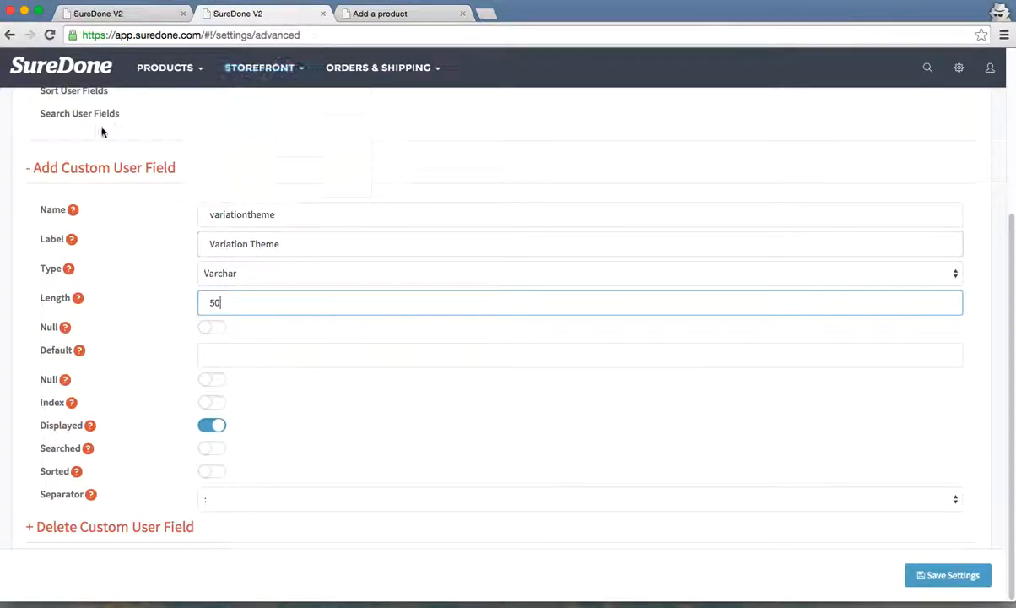
pyautogui.click(222, 427)
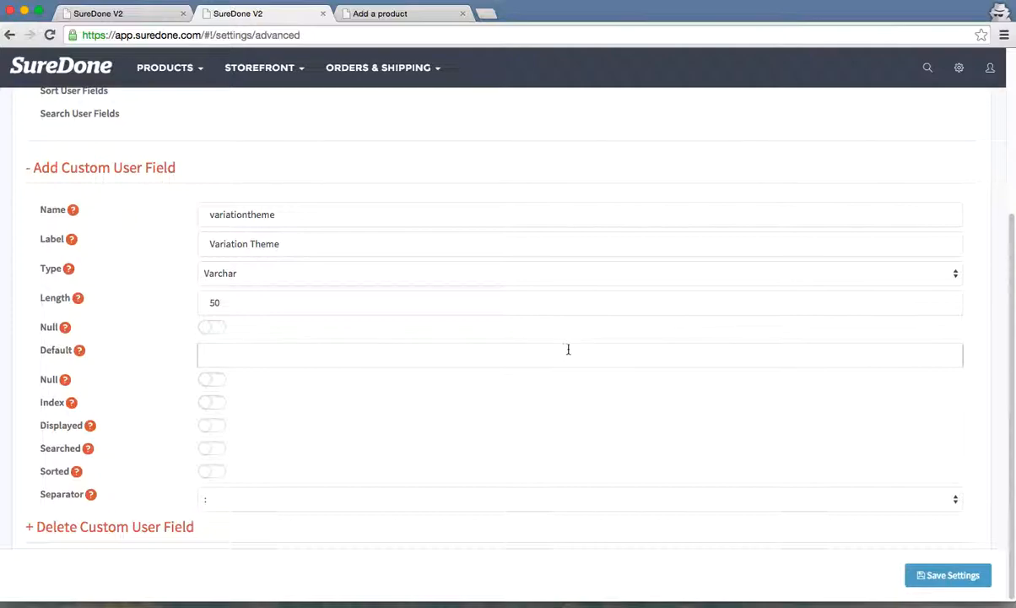
pyautogui.click(936, 578)
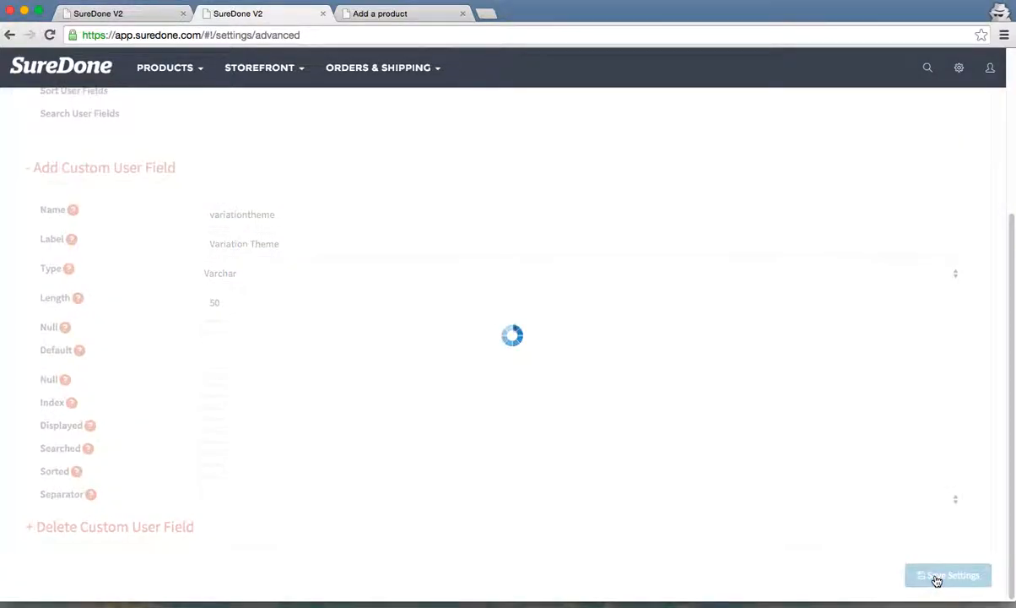
pyautogui.click(145, 175)
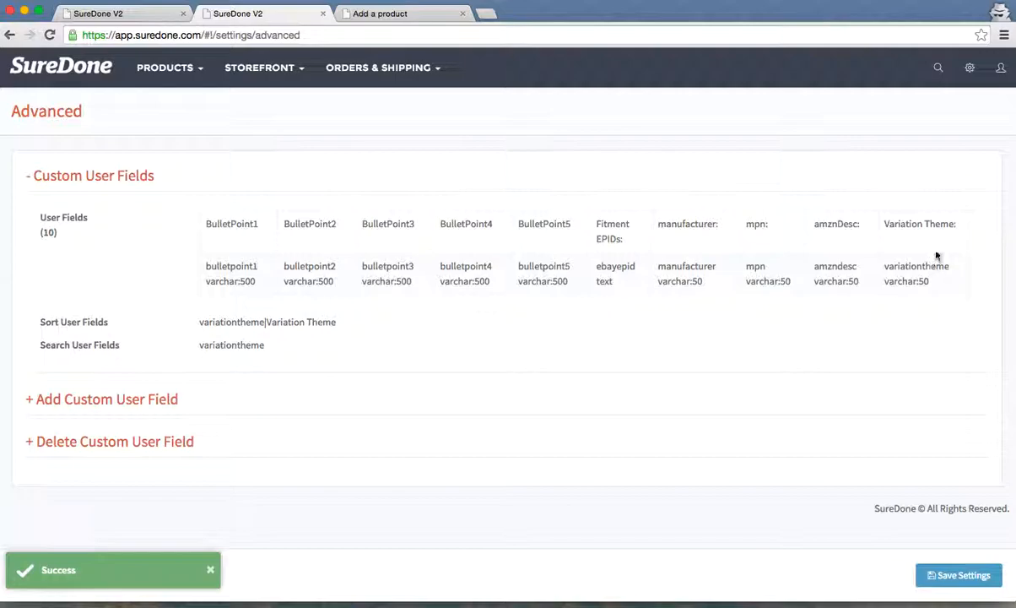
# - Show the Amazon Main XML Mapping fields for the ProductClothing type in the Channels settings
pyautogui.click(969, 71)
pyautogui.click(961, 211)
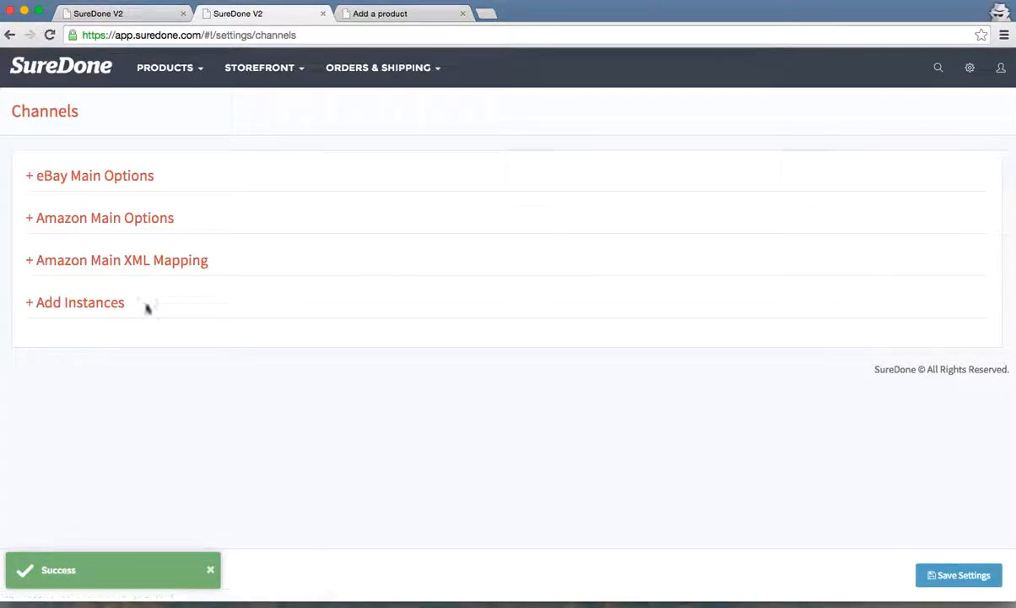
pyautogui.click(150, 263)
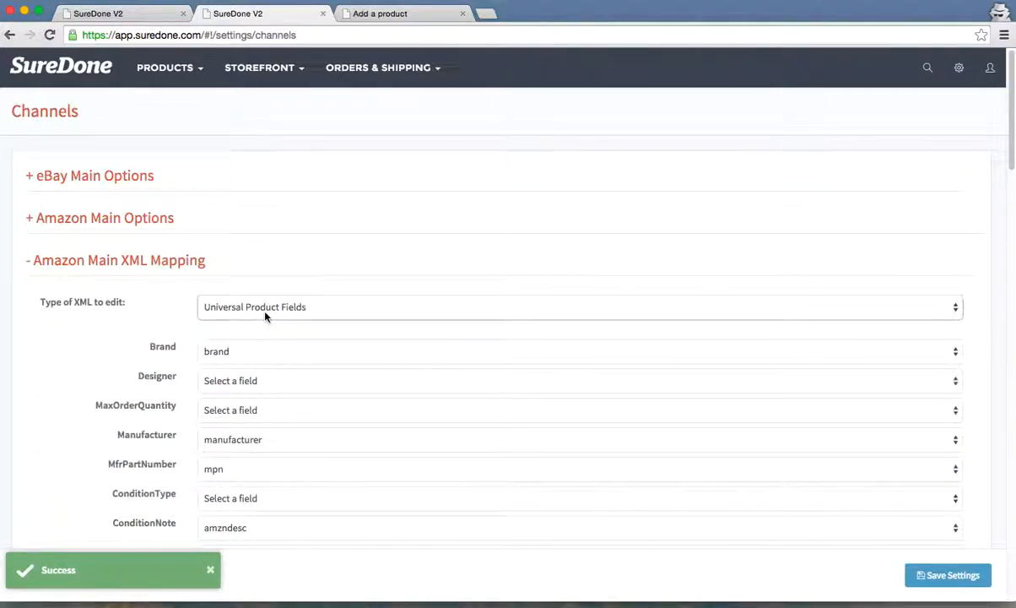
pyautogui.click(265, 315)
pyautogui.scroll(-5, 281, 481)
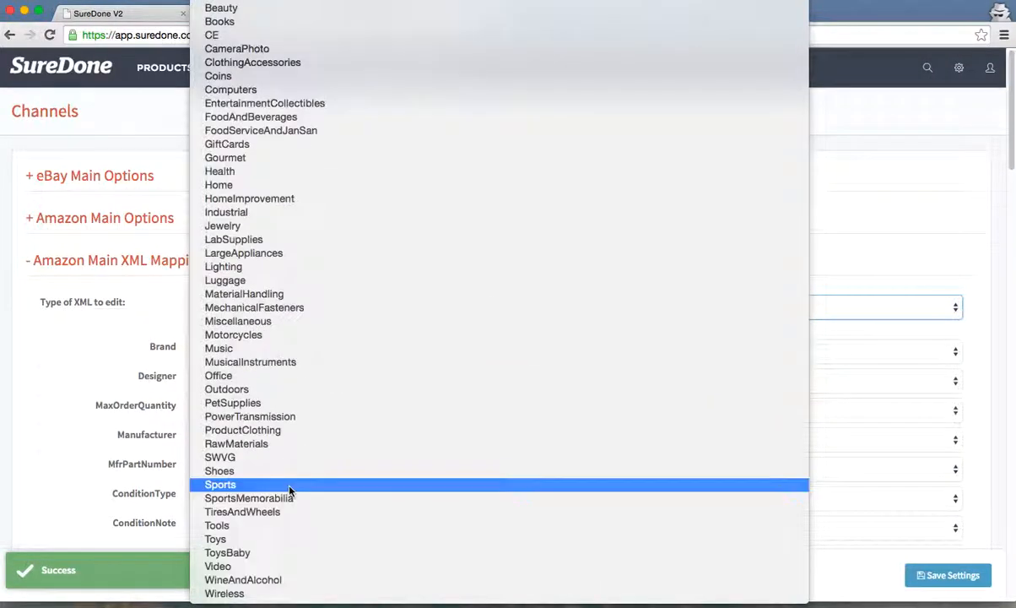
pyautogui.click(284, 430)
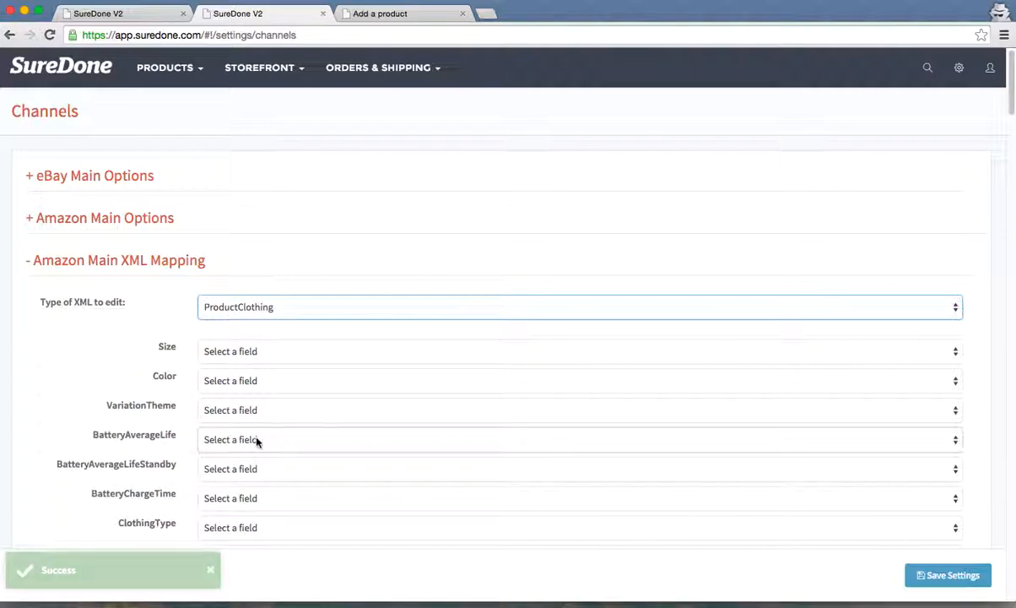
# - Map Size to size, Color to color and VariationTheme to variationtheme, and save the channel settings
pyautogui.click(257, 353)
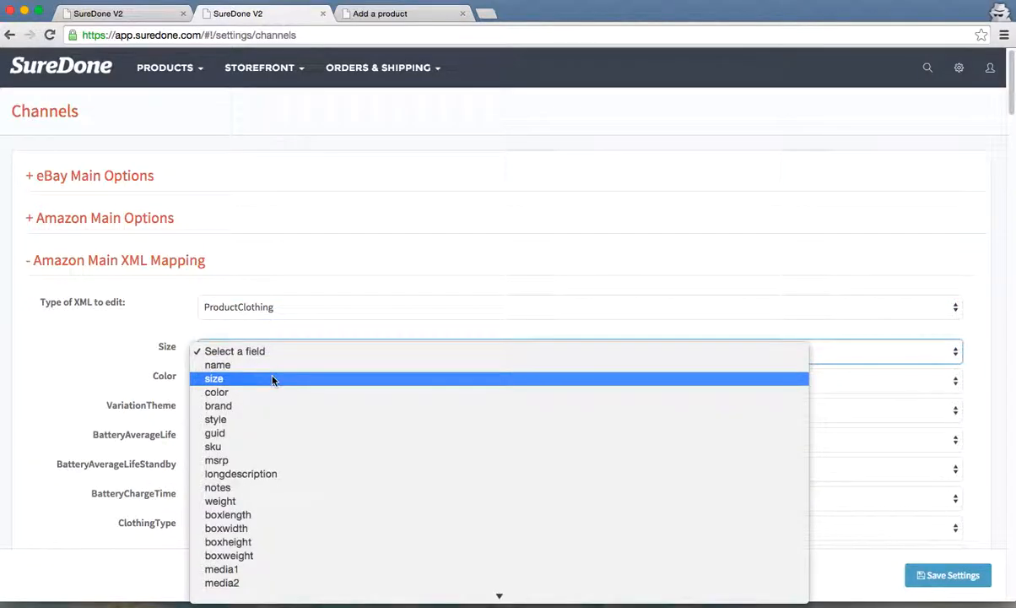
pyautogui.click(272, 378)
pyautogui.click(278, 387)
pyautogui.click(276, 423)
pyautogui.click(277, 411)
pyautogui.scroll(-5, 302, 520)
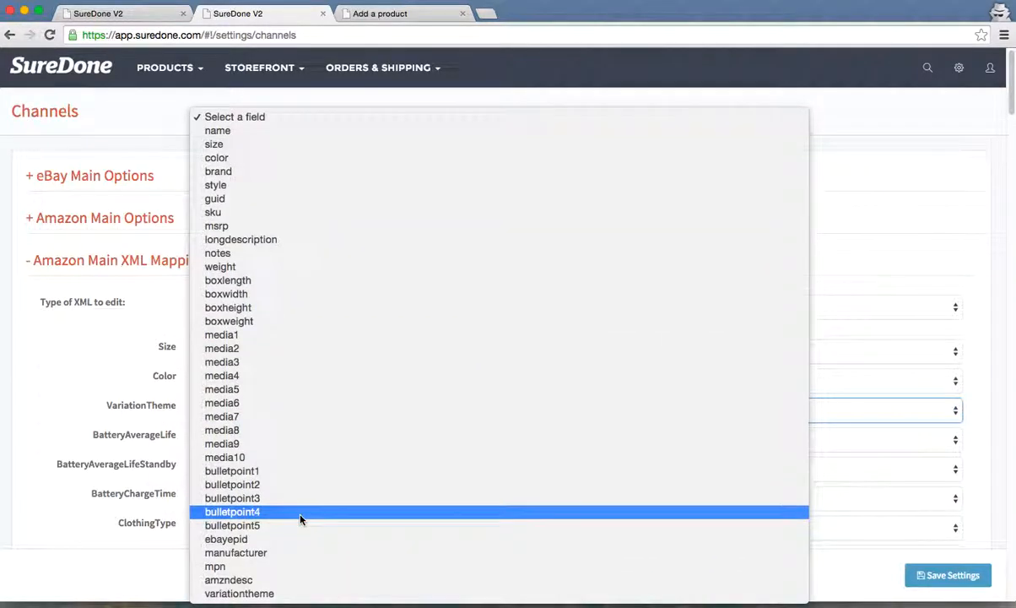
pyautogui.click(292, 593)
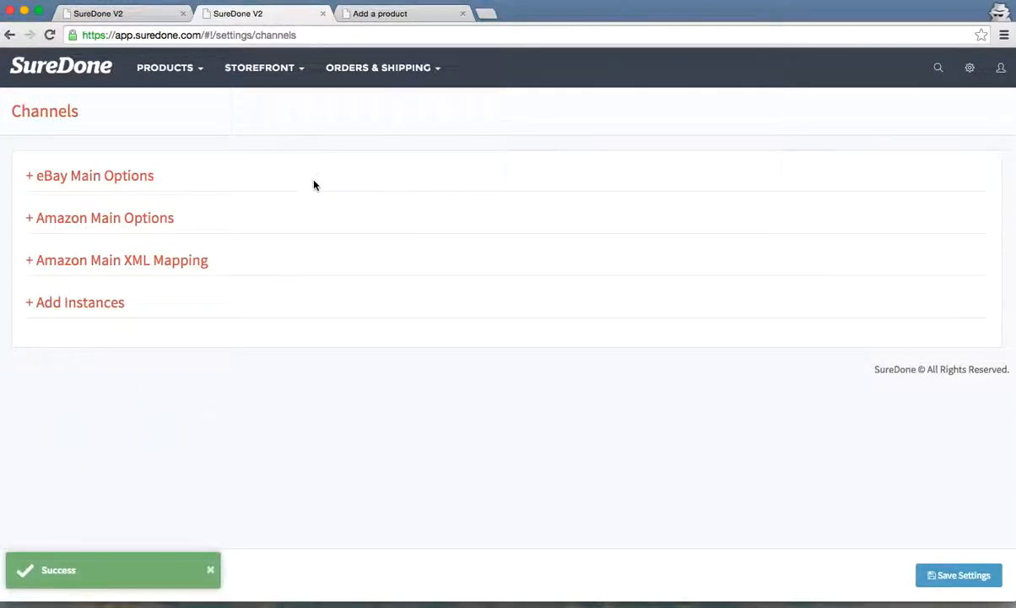
# - Return to the edit page of product B0022 and reload it to pick up the new settings
pyautogui.click(135, 14)
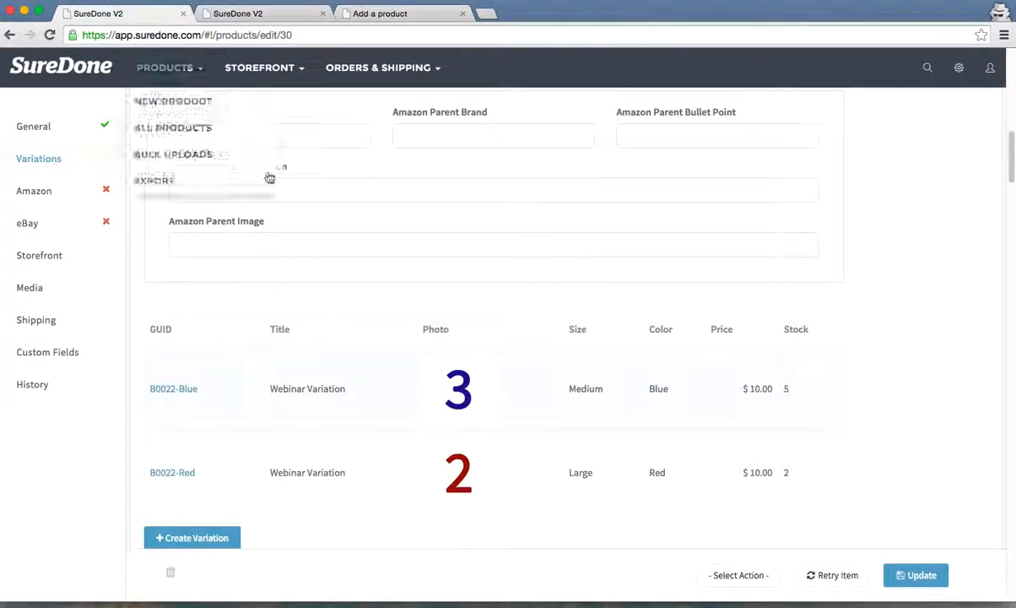
pyautogui.click(49, 35)
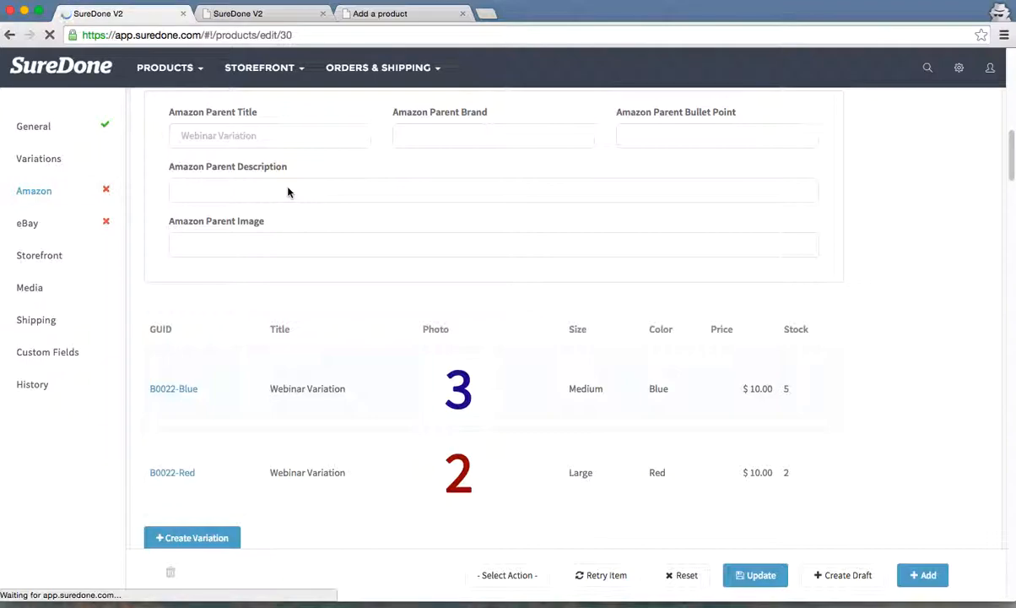
pyautogui.click(288, 189)
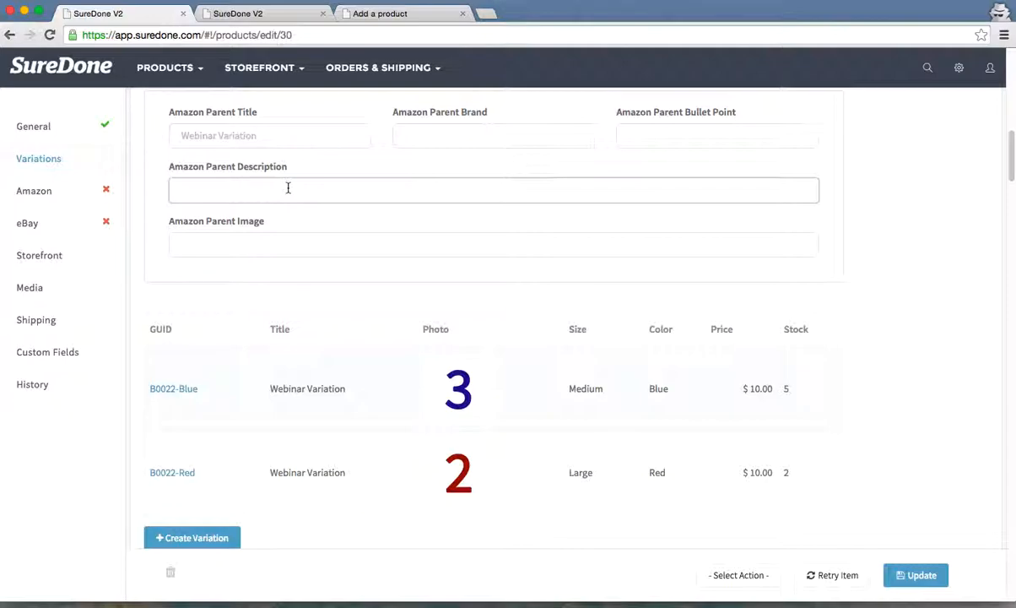
pyautogui.click(114, 416)
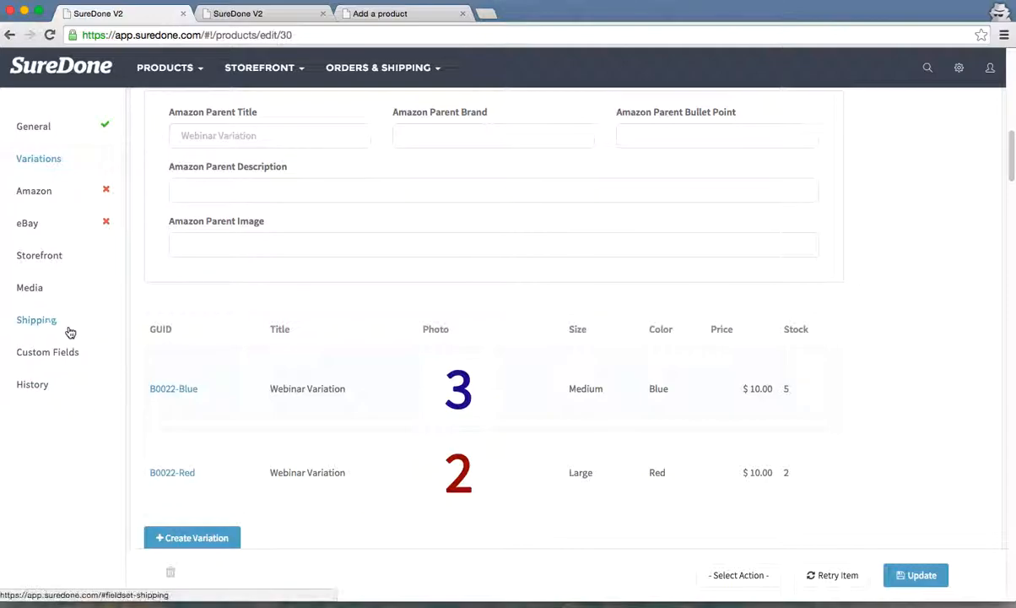
# - Read the Variation Theme description and its available options on Amazon's Add a product page
pyautogui.click(368, 17)
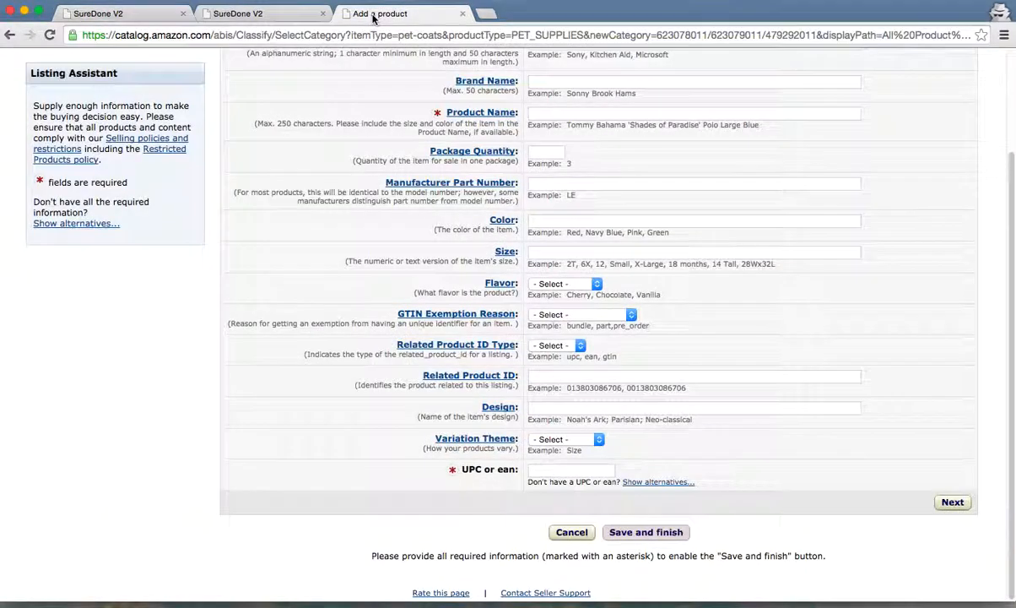
pyautogui.click(476, 437)
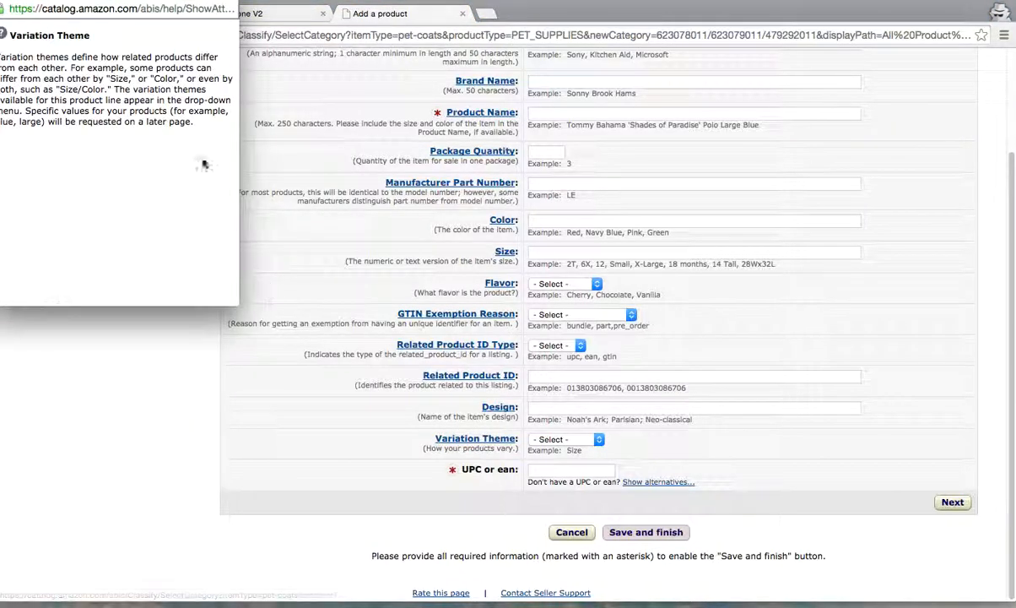
pyautogui.moveTo(138, 8); pyautogui.dragTo(311, 141)
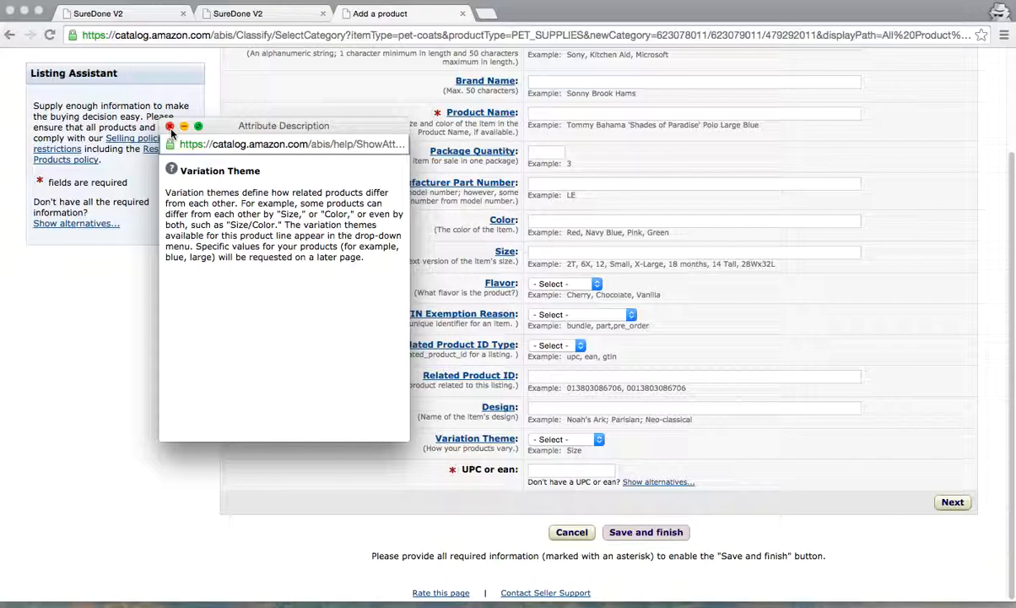
pyautogui.click(169, 126)
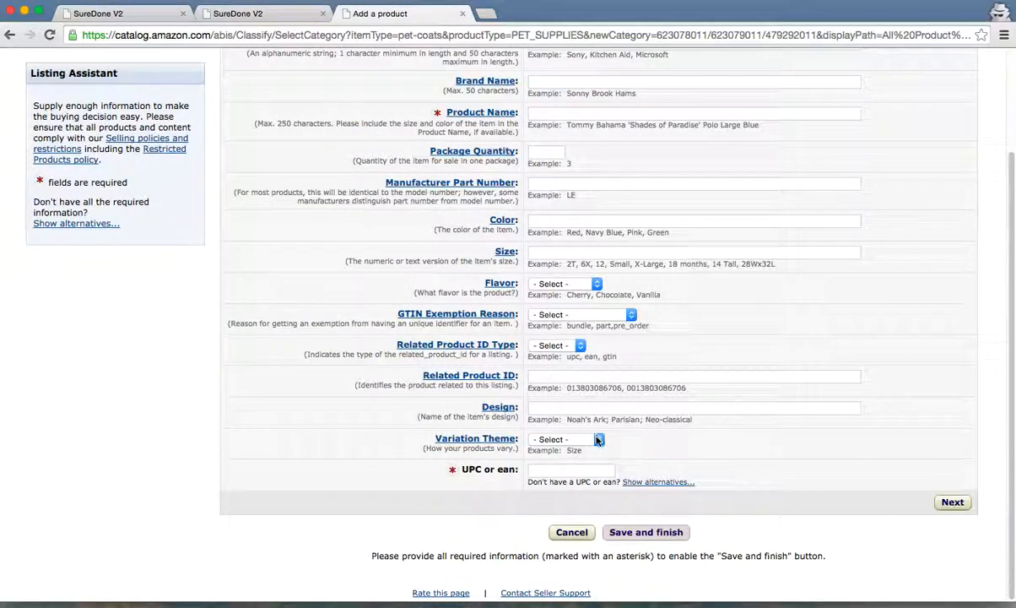
pyautogui.click(596, 440)
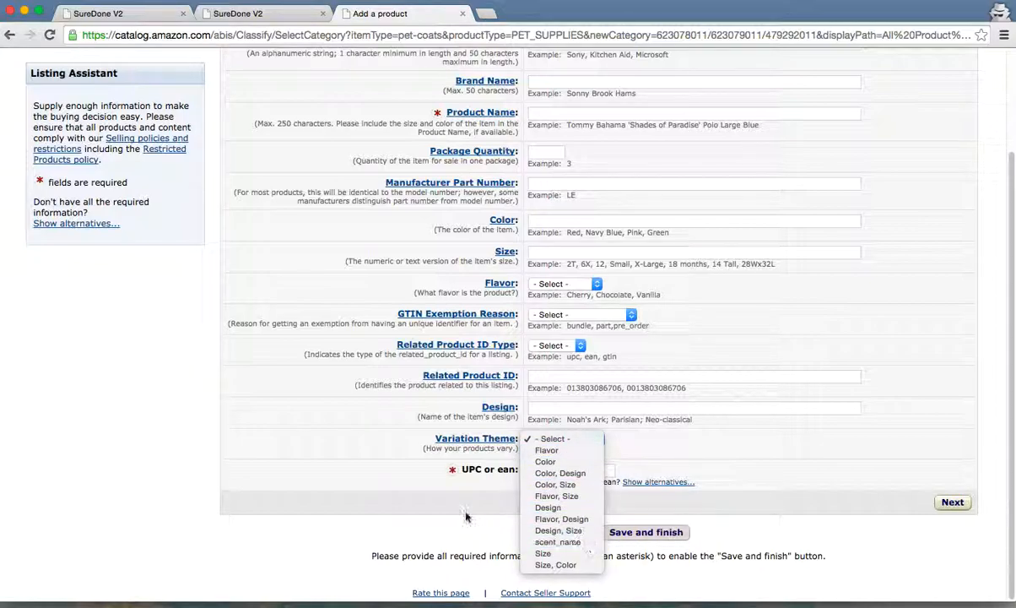
pyautogui.click(355, 447)
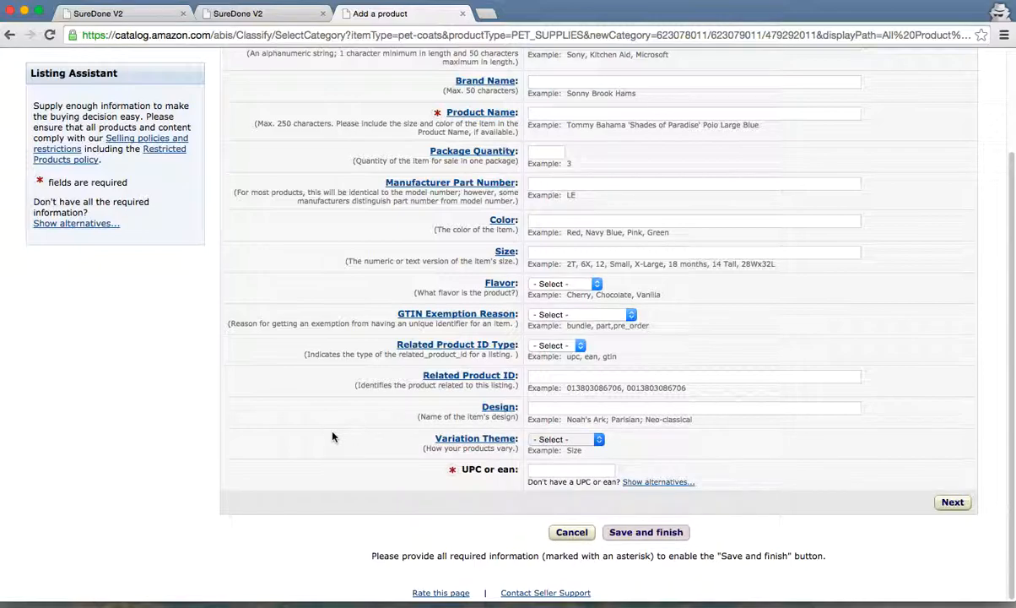
# - Return to product B0022 in SureDone and start editing its Variation Theme custom field
pyautogui.click(129, 17)
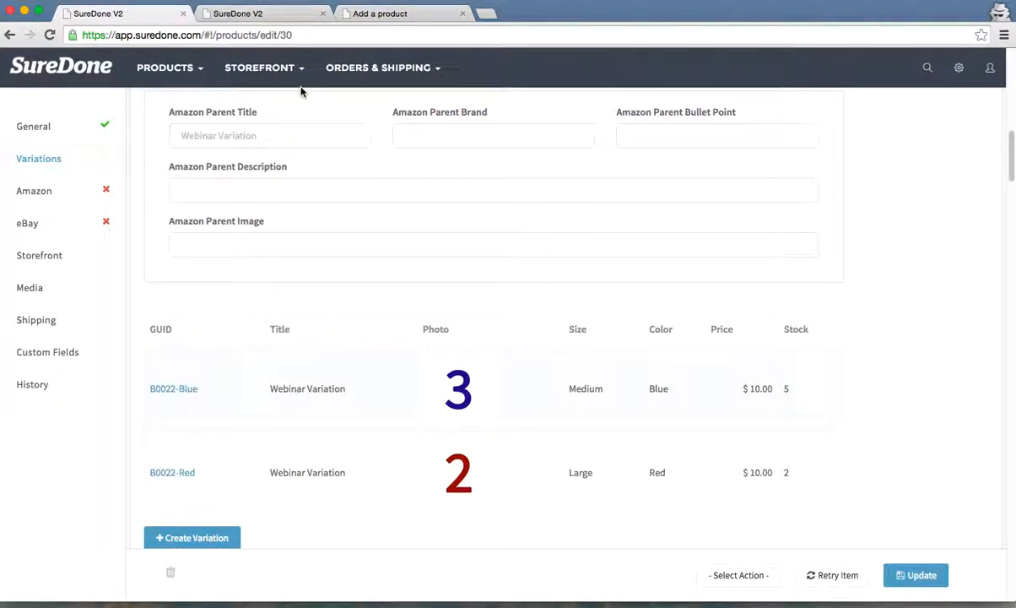
pyautogui.click(85, 355)
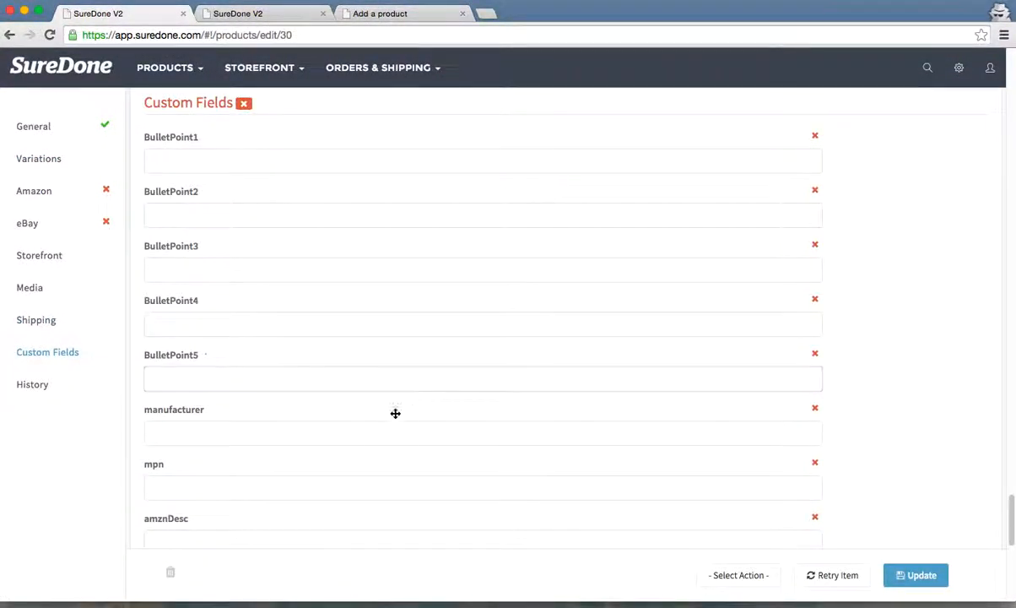
pyautogui.scroll(-3, 399, 410)
pyautogui.click(260, 482)
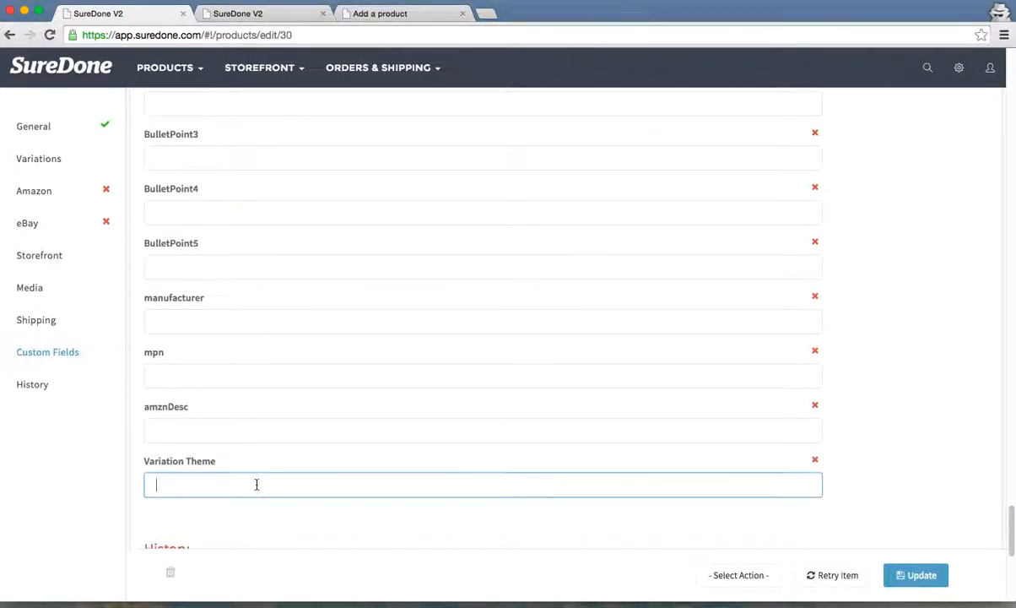
pyautogui.write('S')
pyautogui.hotkey('ctrl', 'a')
pyautogui.press('BackSpace')
pyautogui.write('Colo')
pyautogui.hotkey('ctrl', 'a')
pyautogui.press('BackSpace')
# - Set the product's Variation Theme custom field to SizeColor, without a comma between the two words
pyautogui.write('SizeColo')
pyautogui.write(',')
pyautogui.press('BackSpace')
pyautogui.press('BackSpace')
pyautogui.press('BackSpace')
pyautogui.moveTo(154, 485); pyautogui.dragTo(216, 483)
pyautogui.click(219, 481)
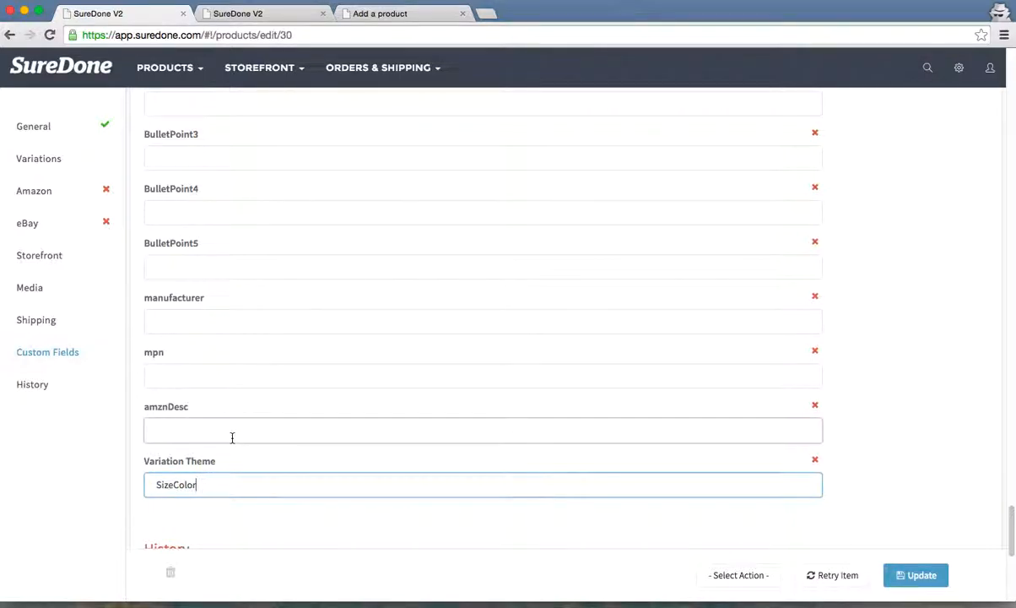
# - Check the sizes and colors in the product's variations list and save the product
pyautogui.click(46, 158)
pyautogui.scroll(-5, 580, 368)
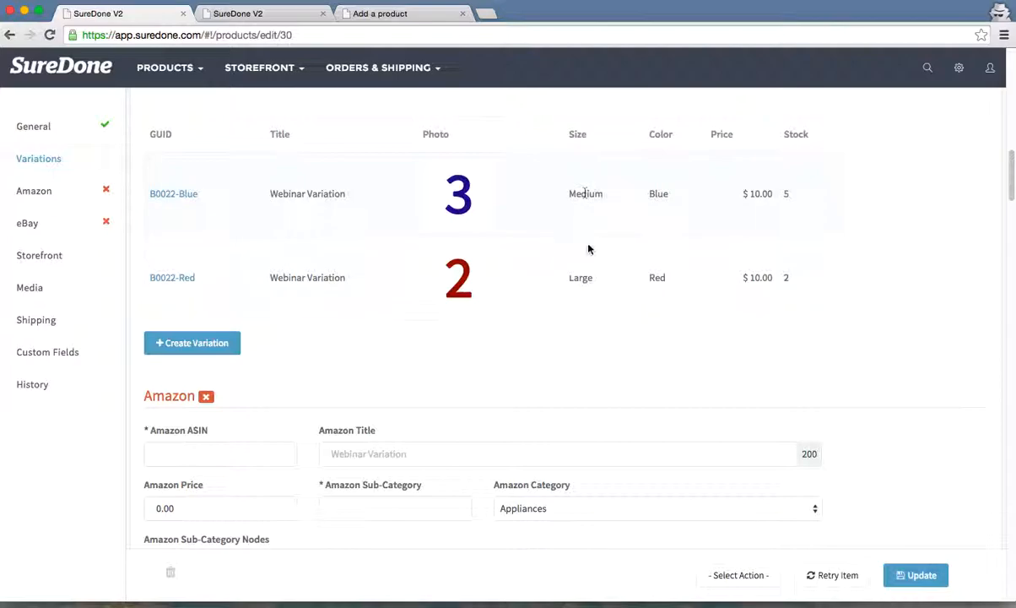
pyautogui.click(918, 582)
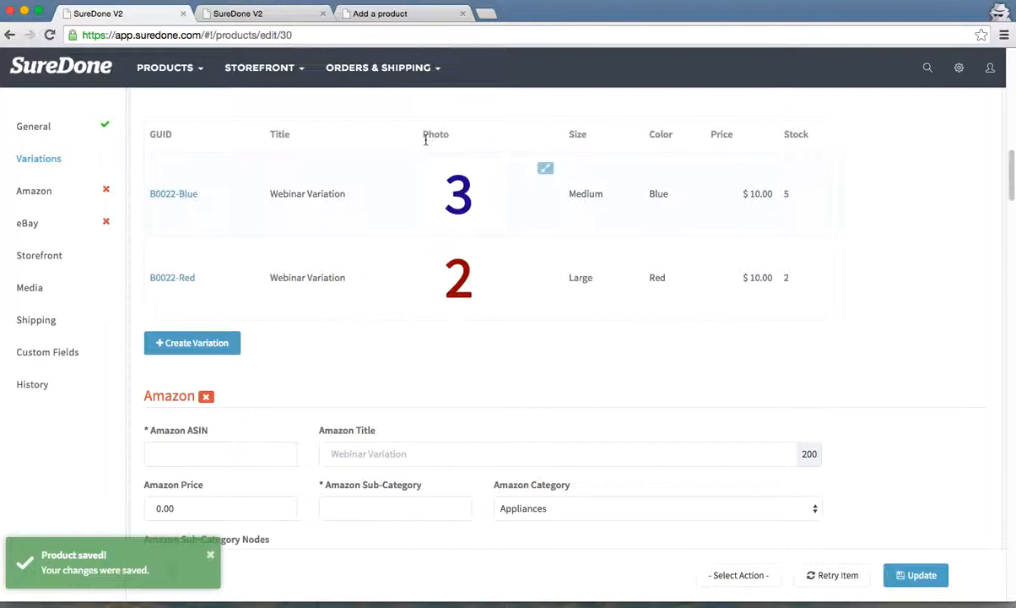
# - Show the Sku Options in the Selling settings, including the Variation Fields
pyautogui.click(287, 14)
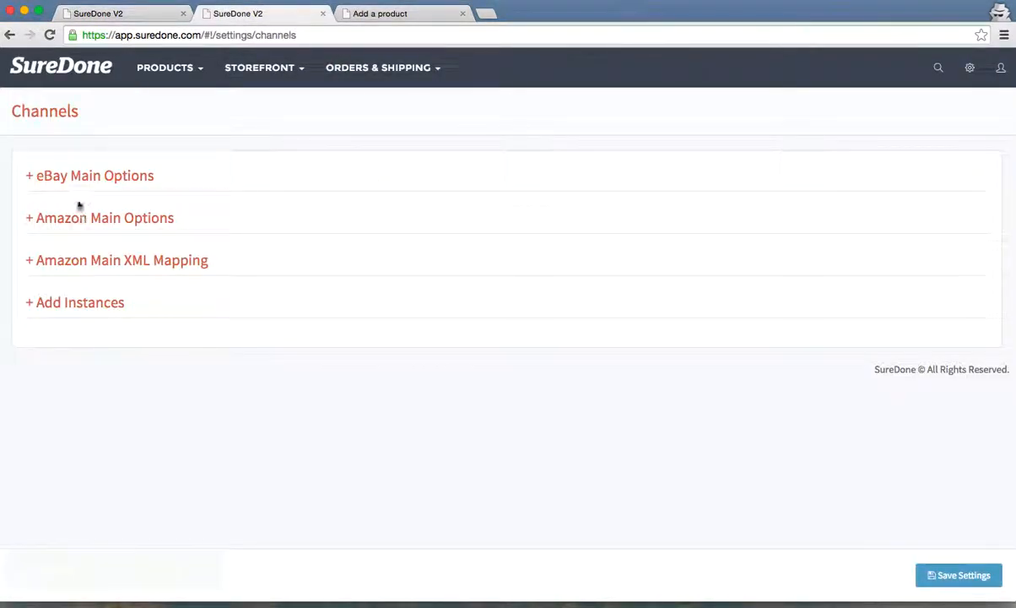
pyautogui.click(970, 67)
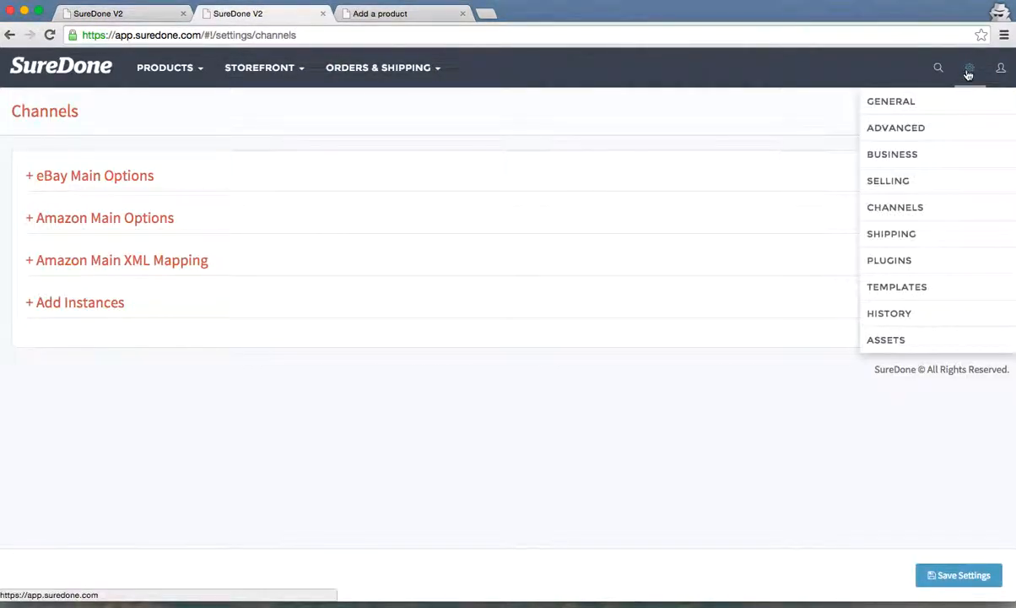
pyautogui.click(930, 188)
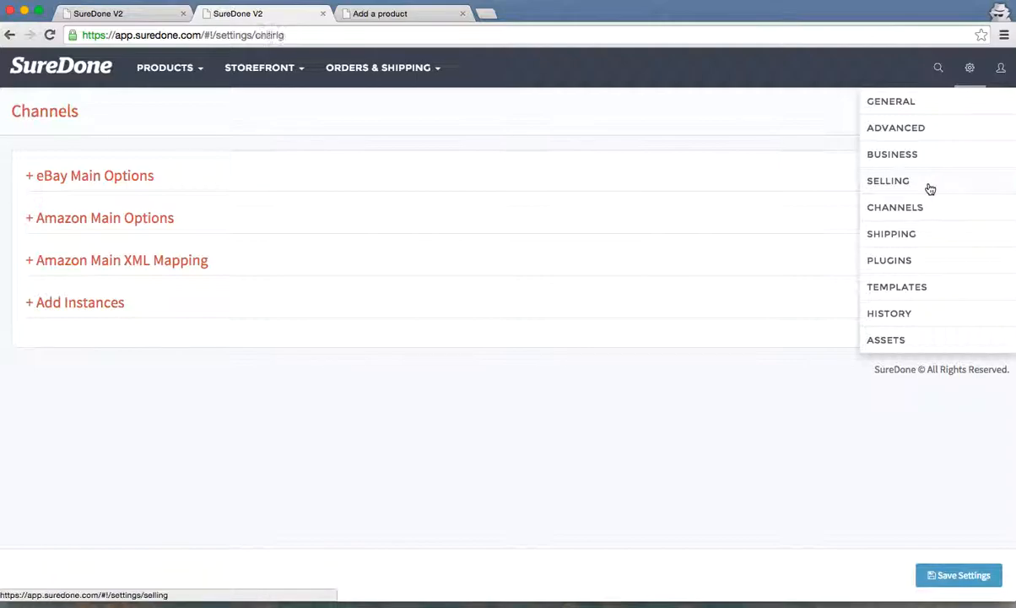
pyautogui.scroll(-1, 118, 409)
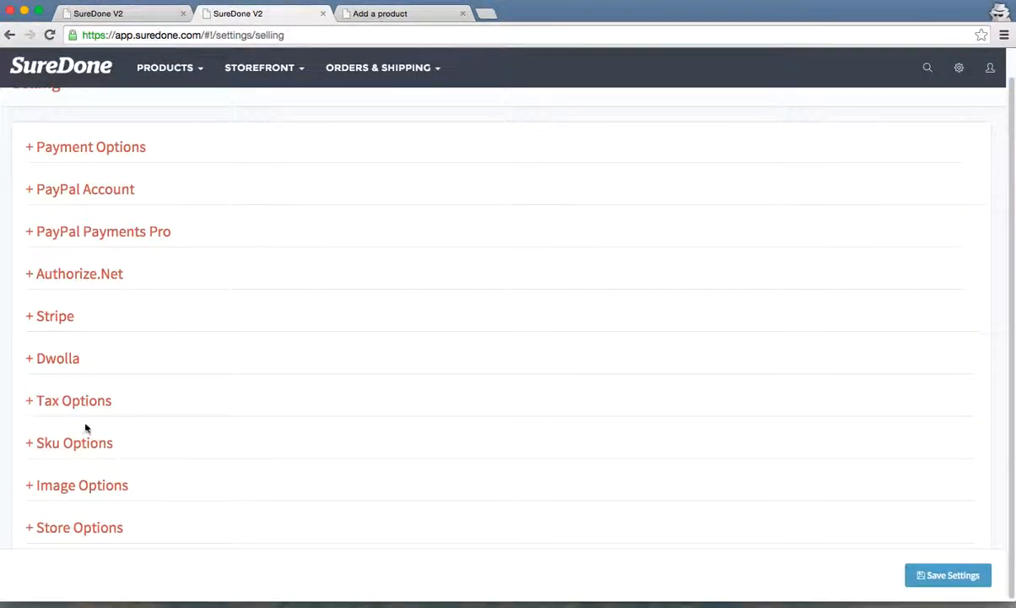
pyautogui.click(80, 444)
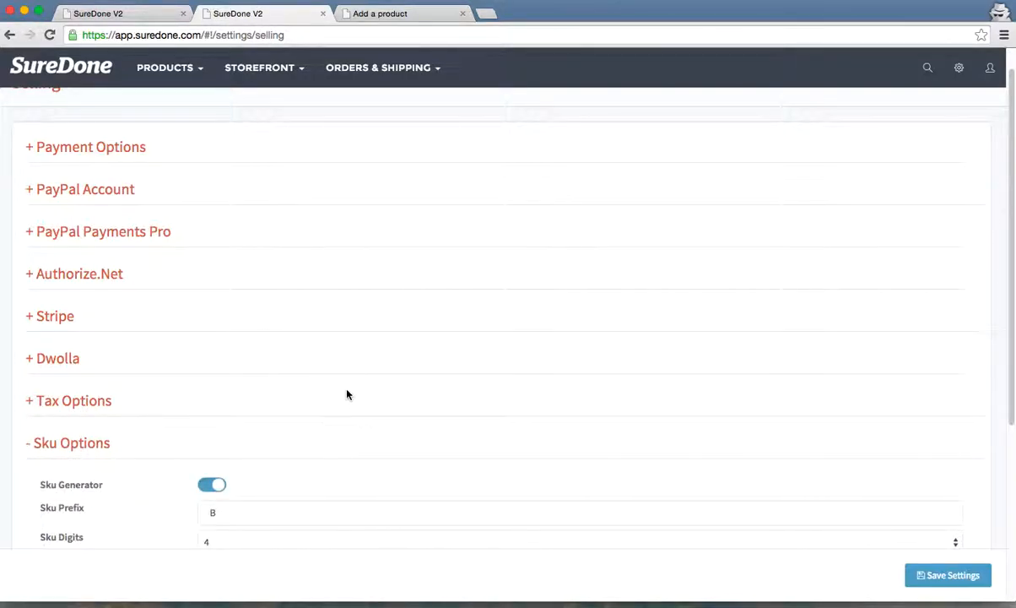
pyautogui.scroll(-3, 346, 390)
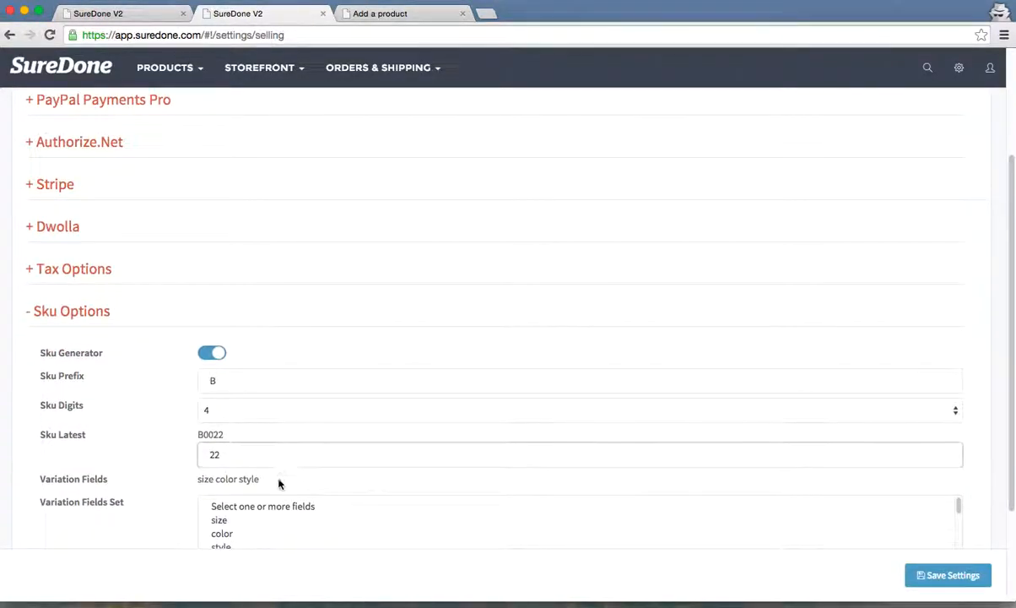
# - Examine the fields available in Variation Fields Set, highlight manufacturer and mpn as examples, and return to the product's variations
pyautogui.scroll(-1, 284, 459)
pyautogui.scroll(-1, 304, 447)
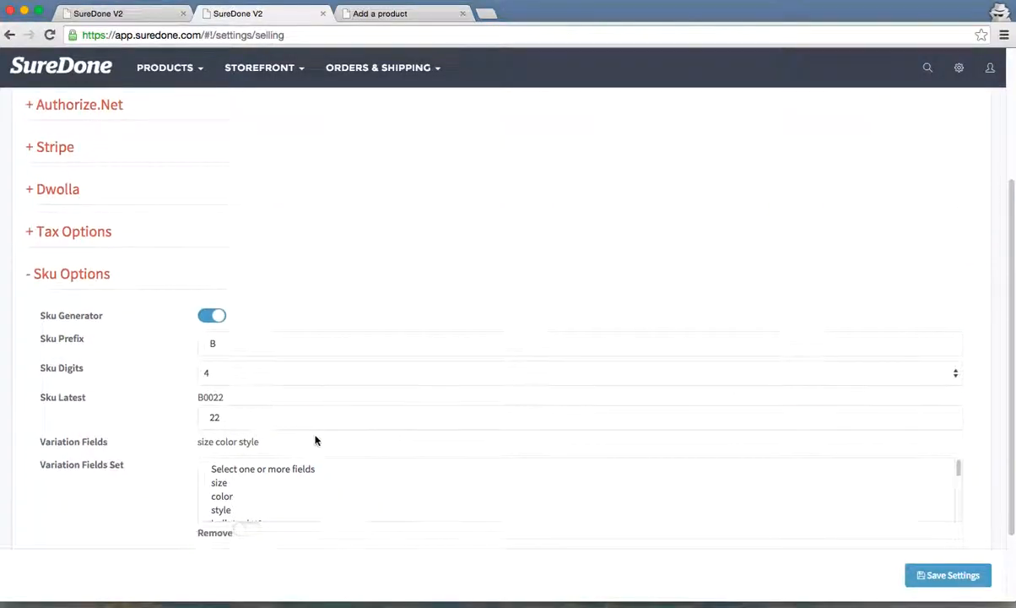
pyautogui.scroll(-3, 295, 499)
pyautogui.scroll(-5, 304, 486)
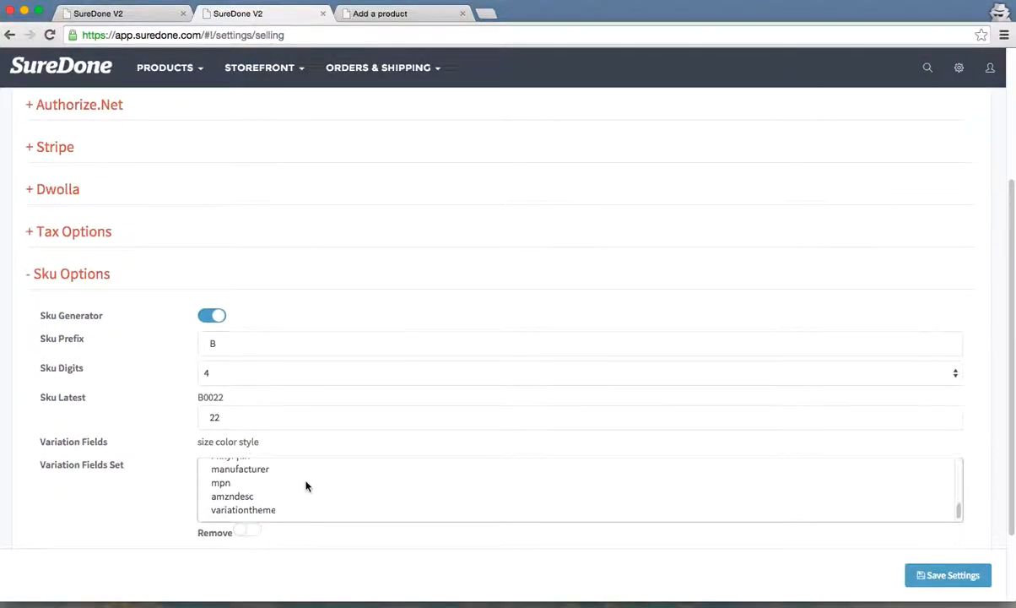
pyautogui.scroll(-2, 306, 486)
pyautogui.scroll(1, 289, 468)
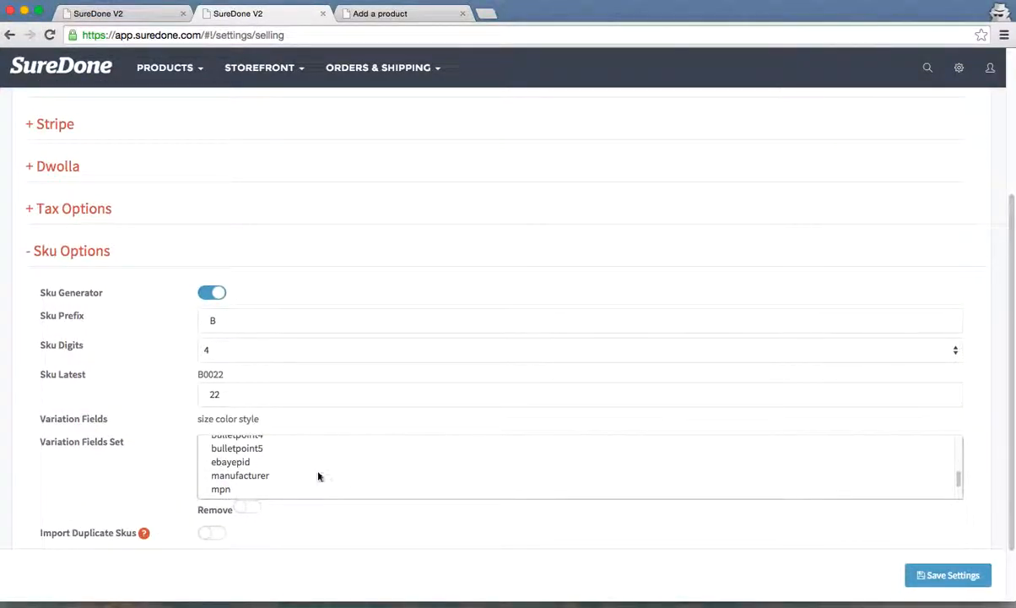
pyautogui.click(318, 475)
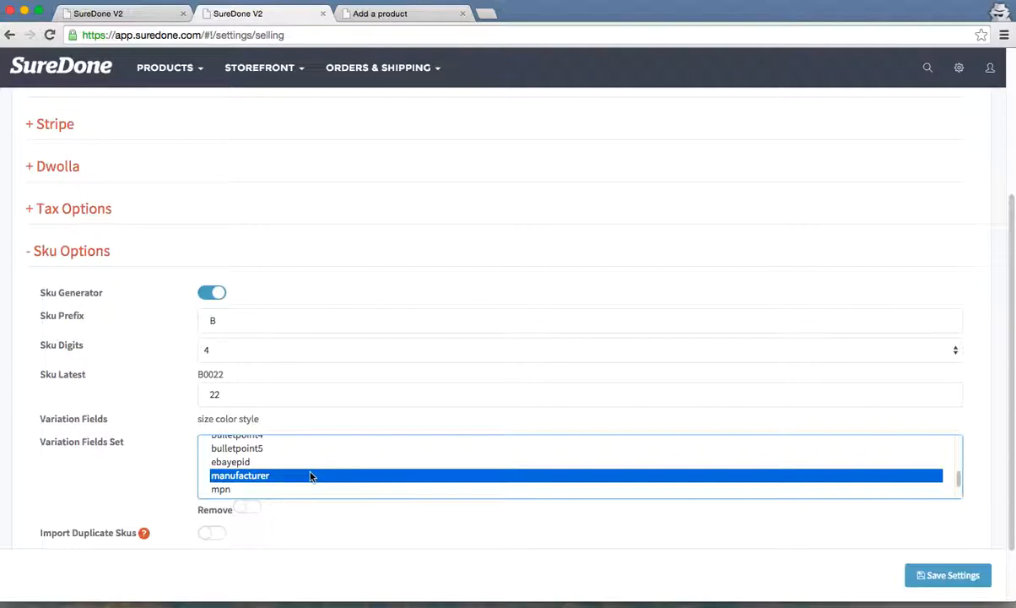
pyautogui.click(281, 490)
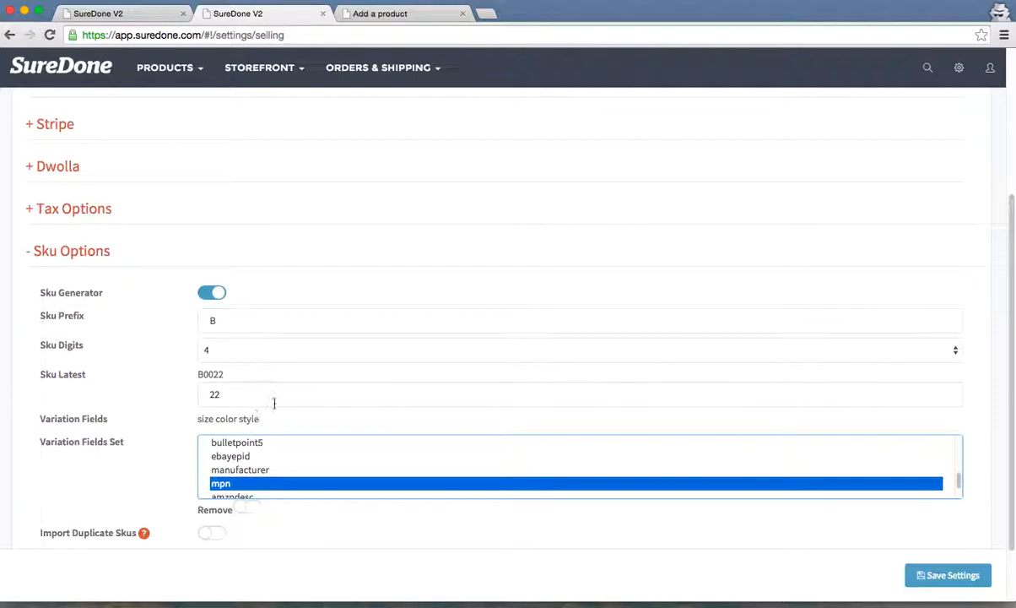
pyautogui.click(138, 15)
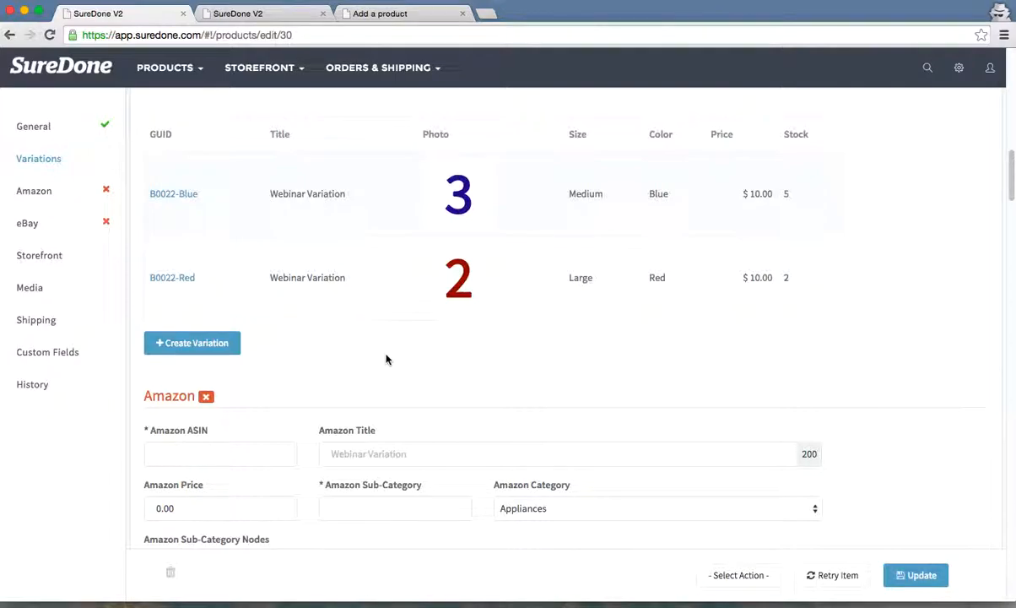
# - Search the products for B0022 and highlight the GUID of the red variation
pyautogui.scroll(10, 396, 366)
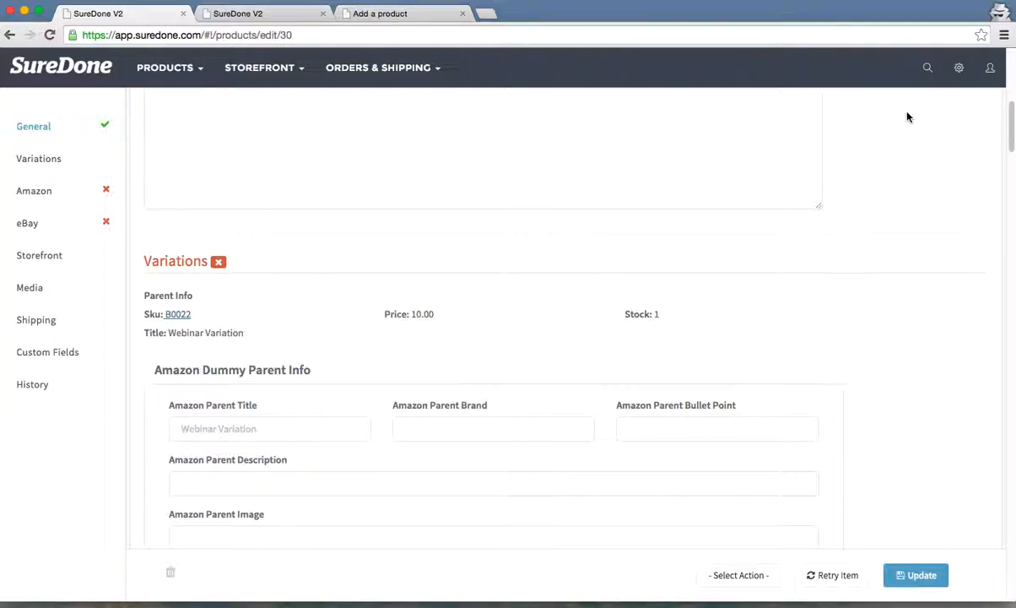
pyautogui.click(927, 74)
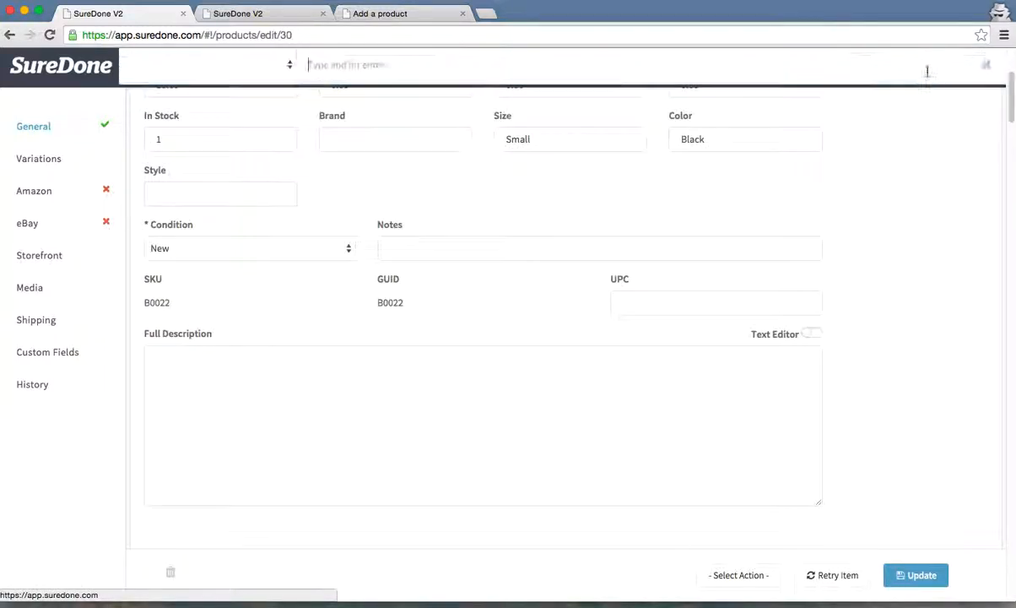
pyautogui.click(280, 70)
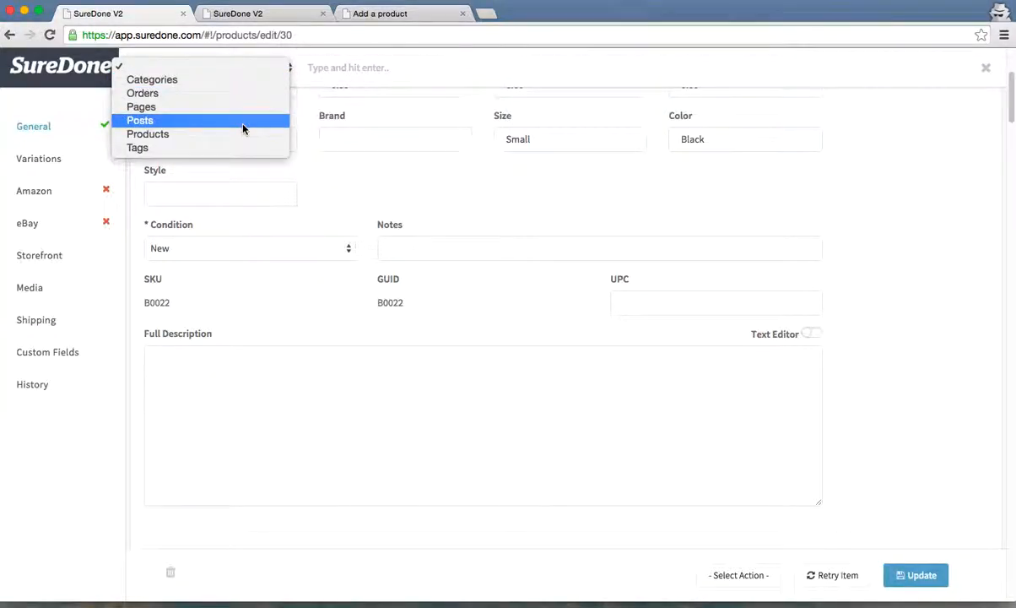
pyautogui.click(253, 134)
pyautogui.write('B')
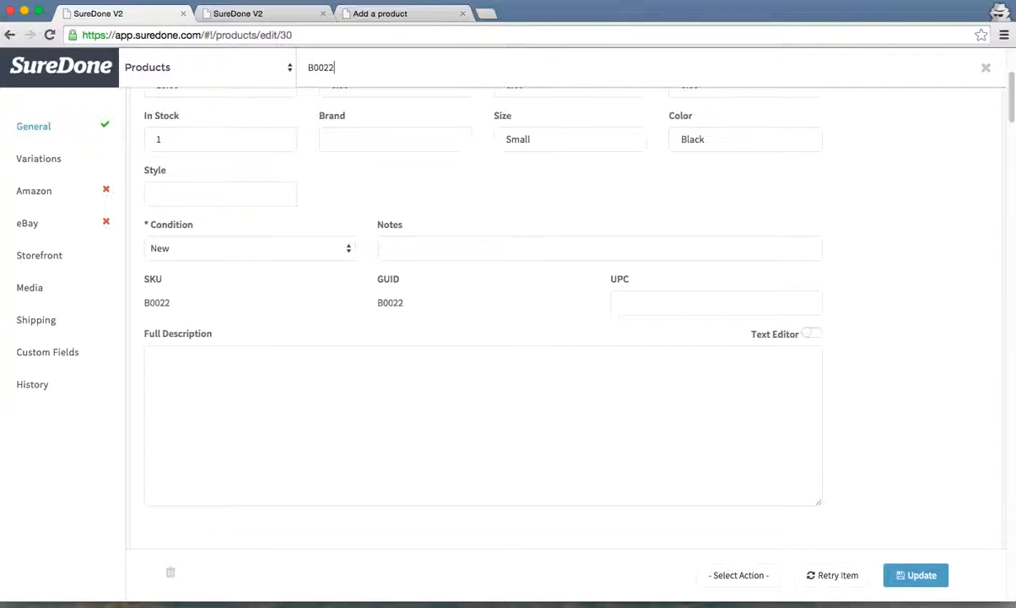
pyautogui.write('0022')
pyautogui.press('Return')
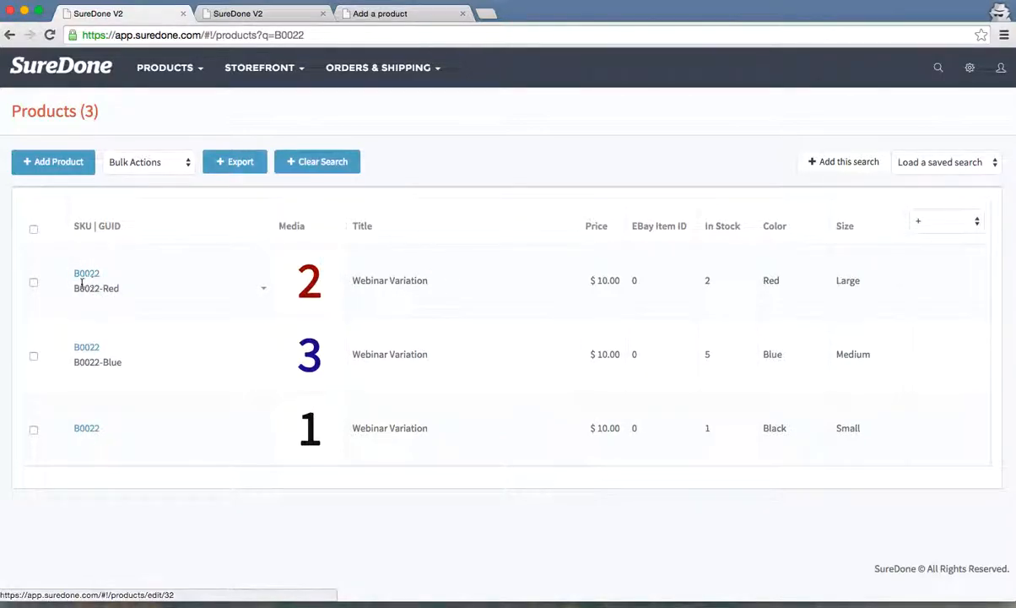
pyautogui.moveTo(74, 287); pyautogui.dragTo(132, 288)
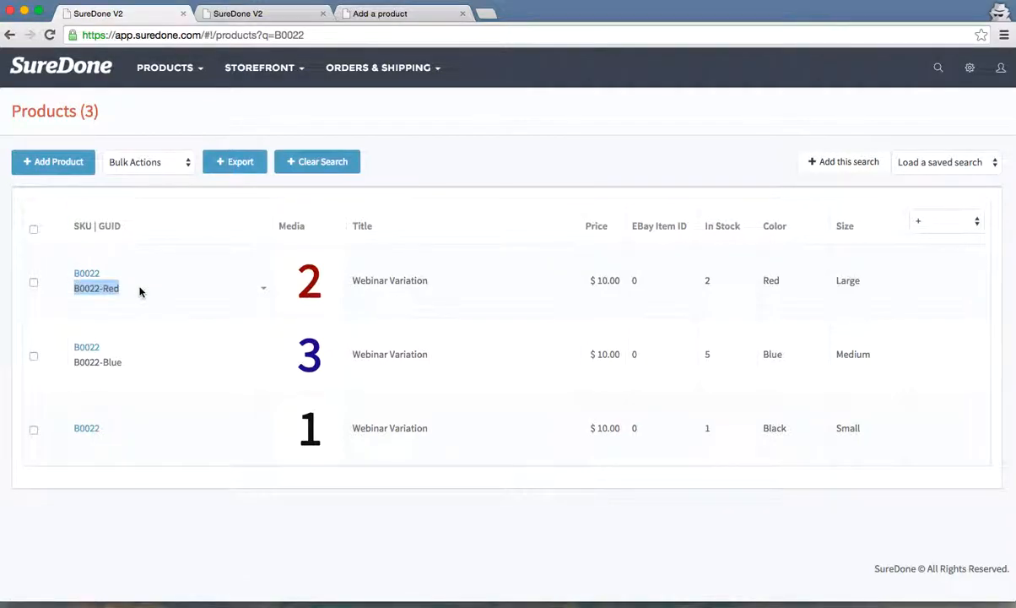
pyautogui.click(139, 291)
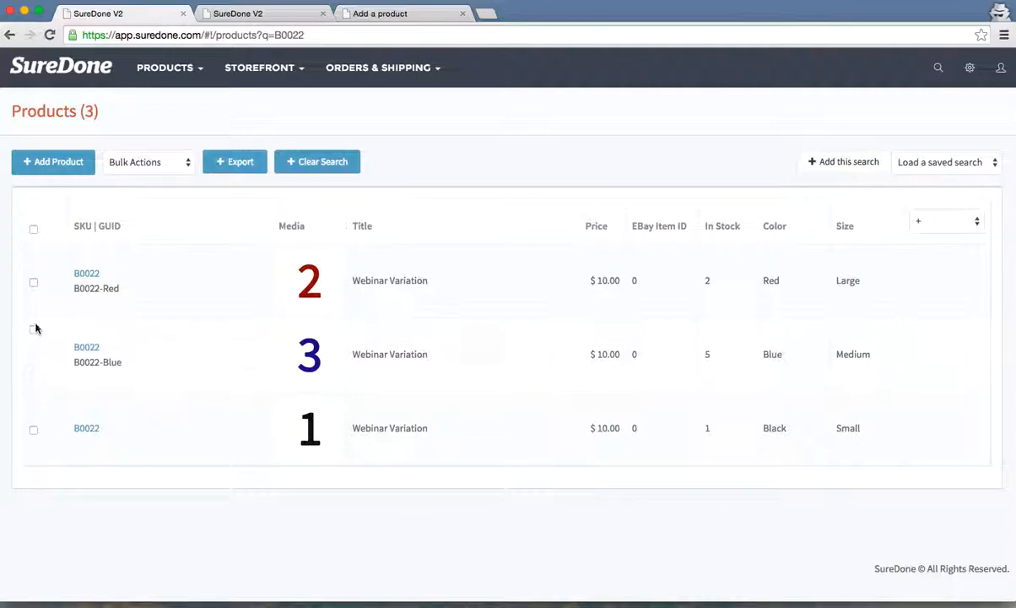
# - Open all the found B0022 products in Bulk Edit, save the bulk edit and dismiss the error notifications
pyautogui.click(35, 230)
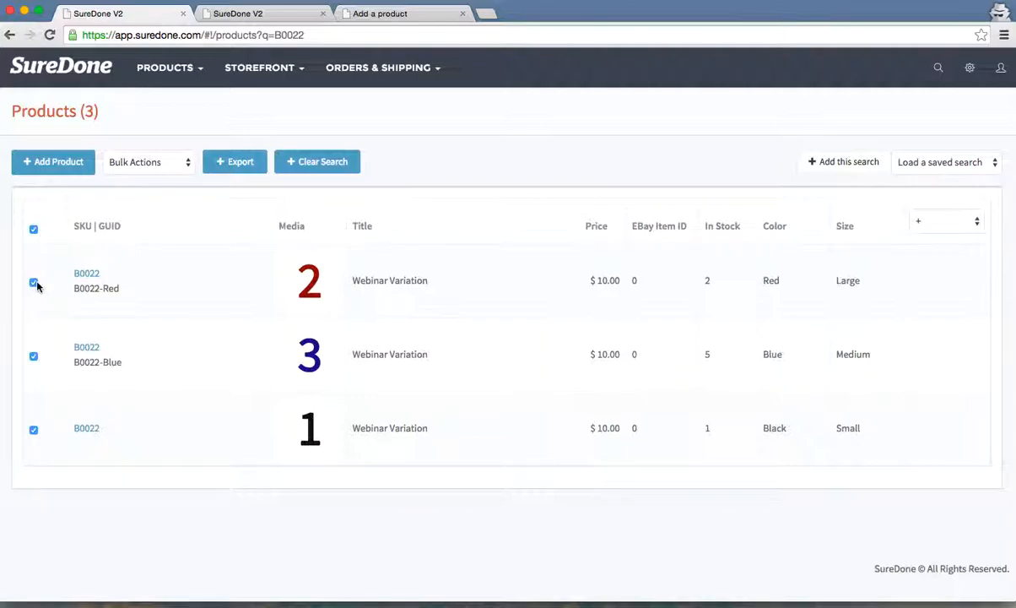
pyautogui.click(155, 160)
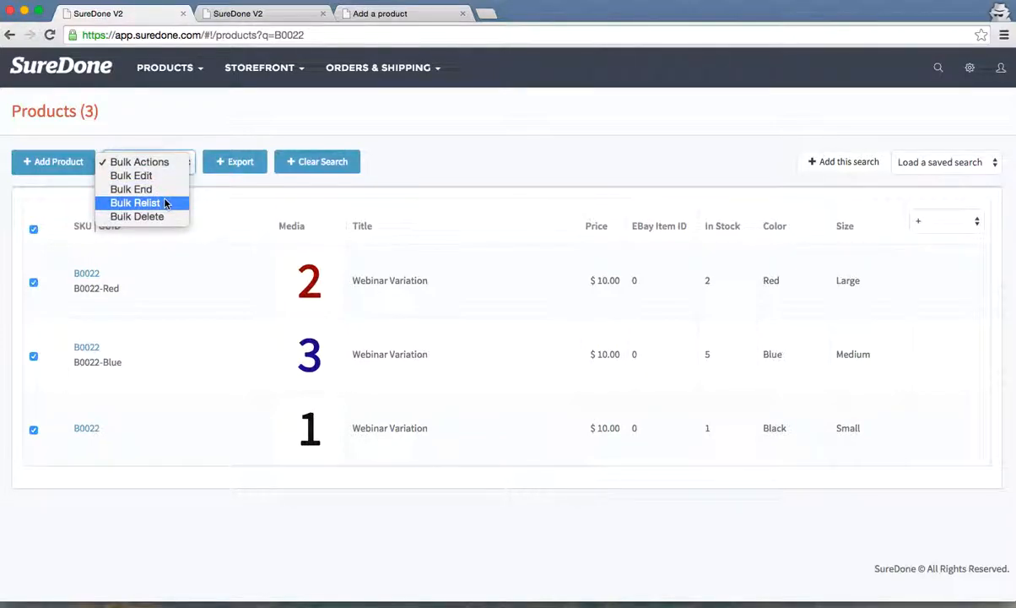
pyautogui.click(133, 176)
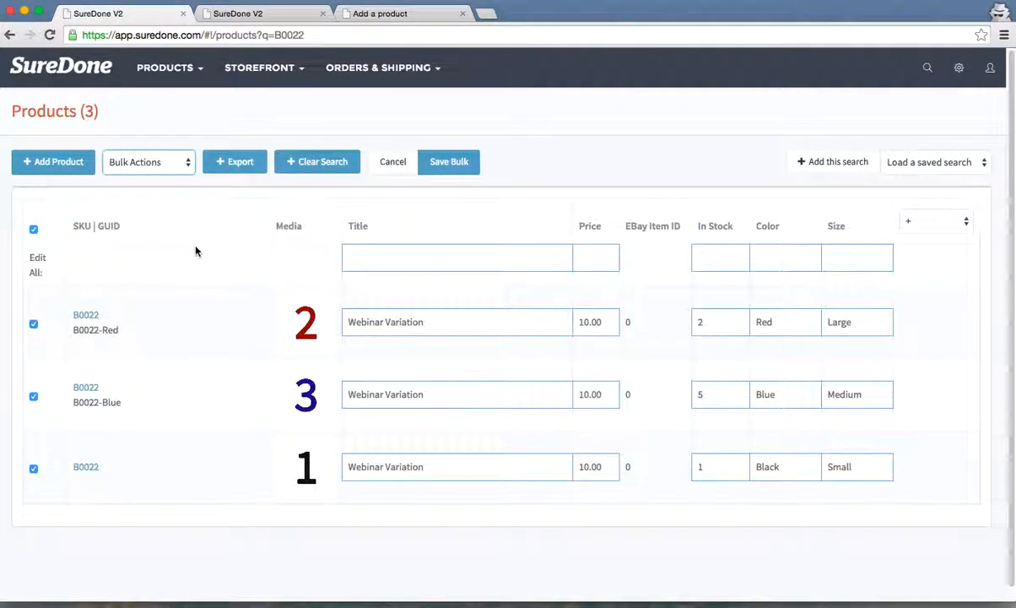
pyautogui.click(169, 167)
pyautogui.press('Escape')
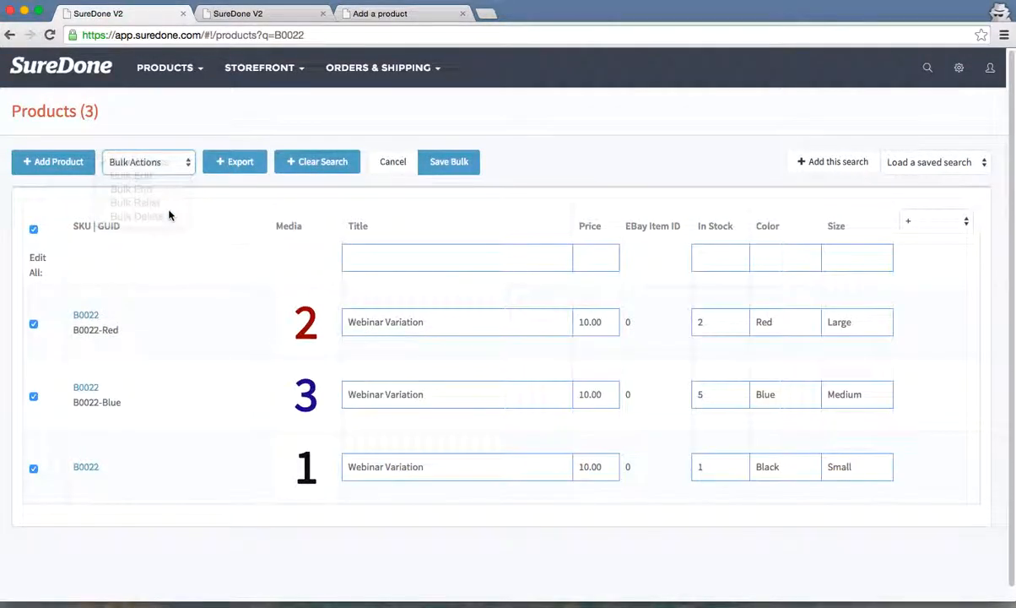
pyautogui.click(426, 165)
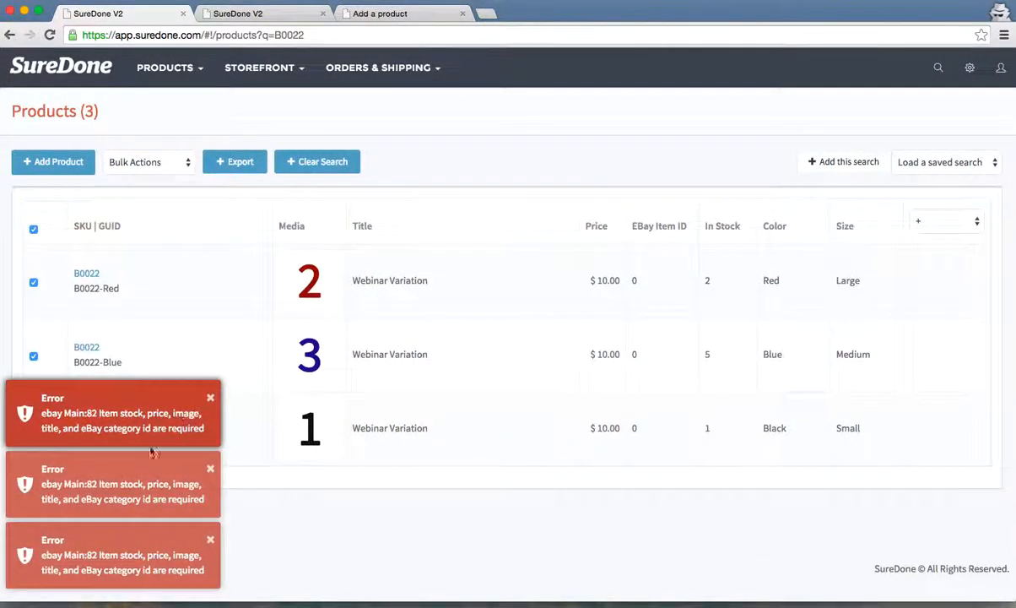
pyautogui.click(210, 398)
pyautogui.click(210, 469)
pyautogui.click(211, 545)
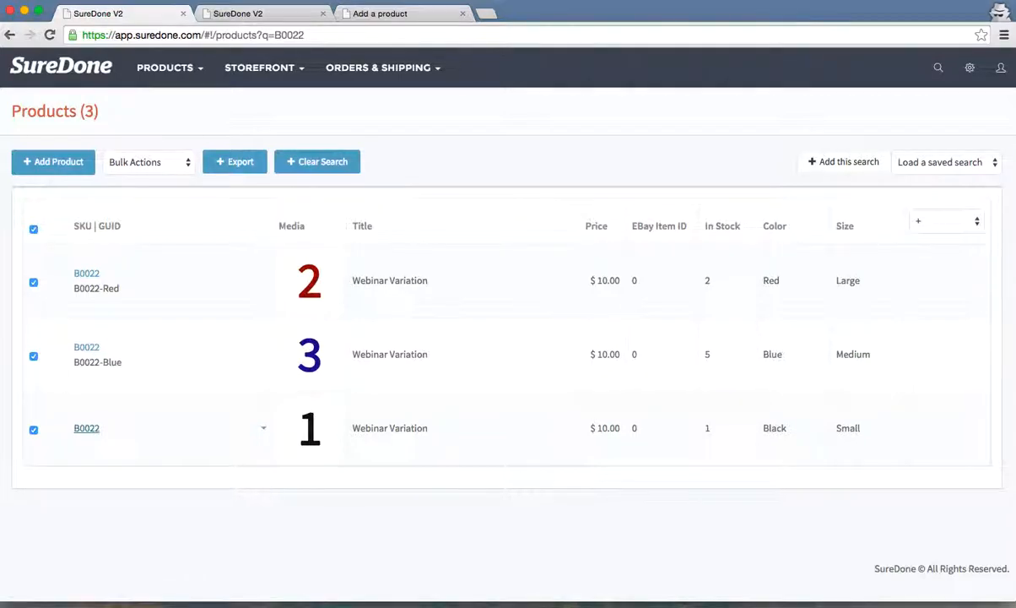
# - Open the parent product B0022, clear its Amazon and eBay listing options and show the available item actions
pyautogui.click(86, 429)
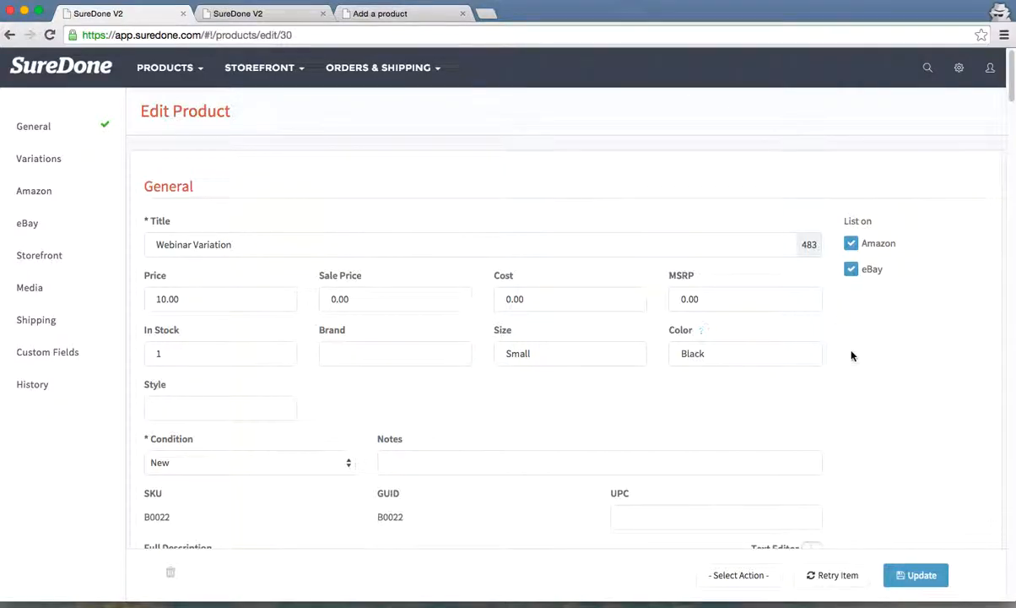
pyautogui.click(851, 243)
pyautogui.click(850, 268)
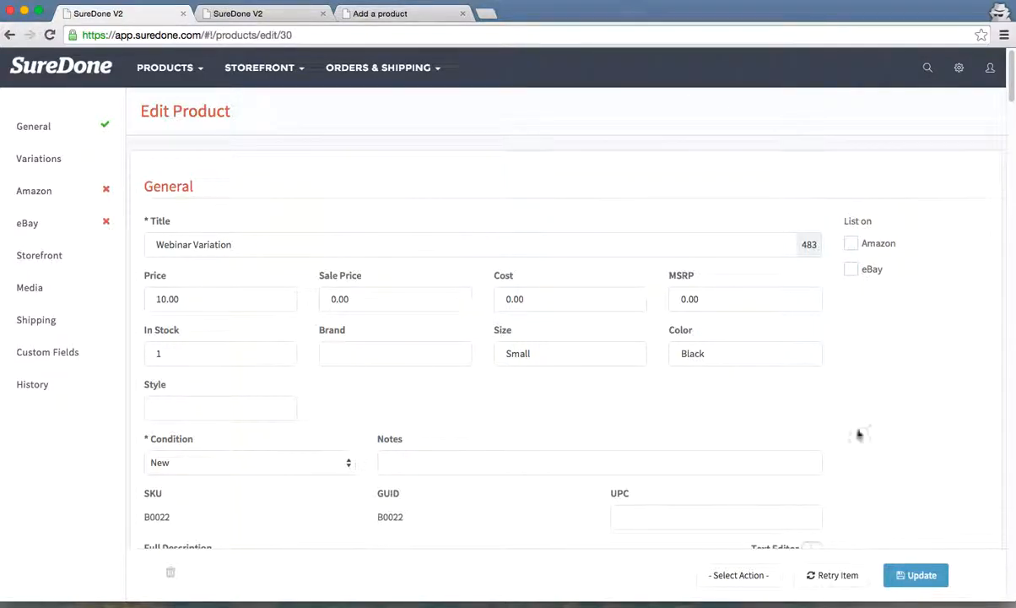
pyautogui.click(759, 578)
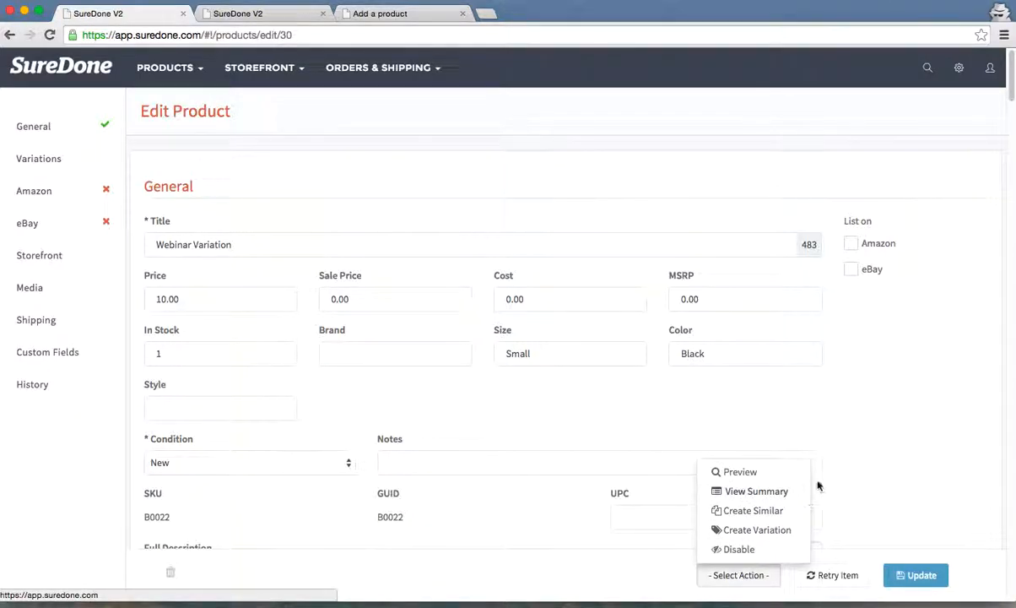
pyautogui.click(872, 431)
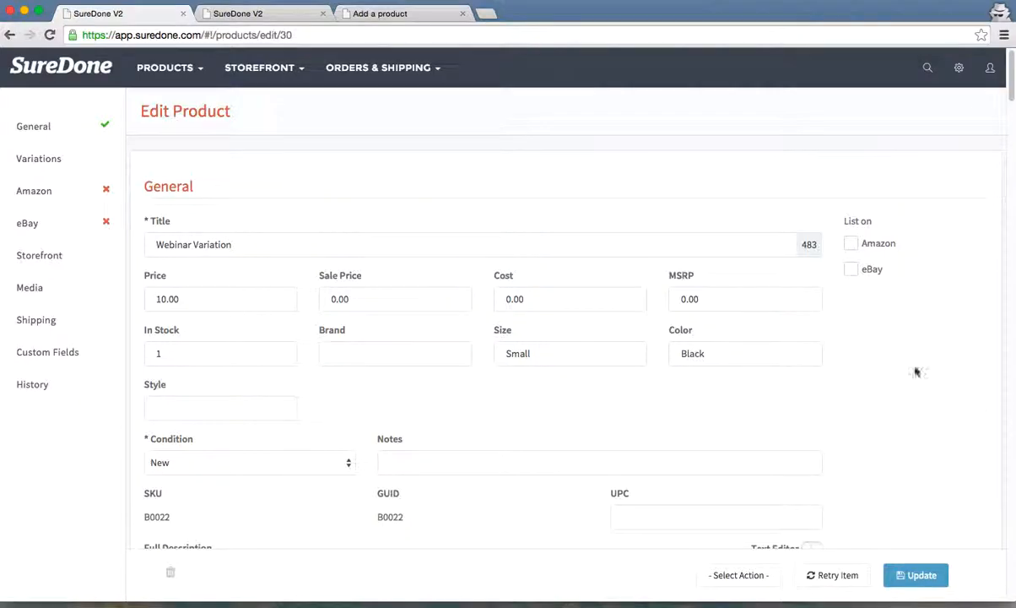
# - Check the product's Amazon, eBay and General sections, and return to the products list
pyautogui.click(47, 196)
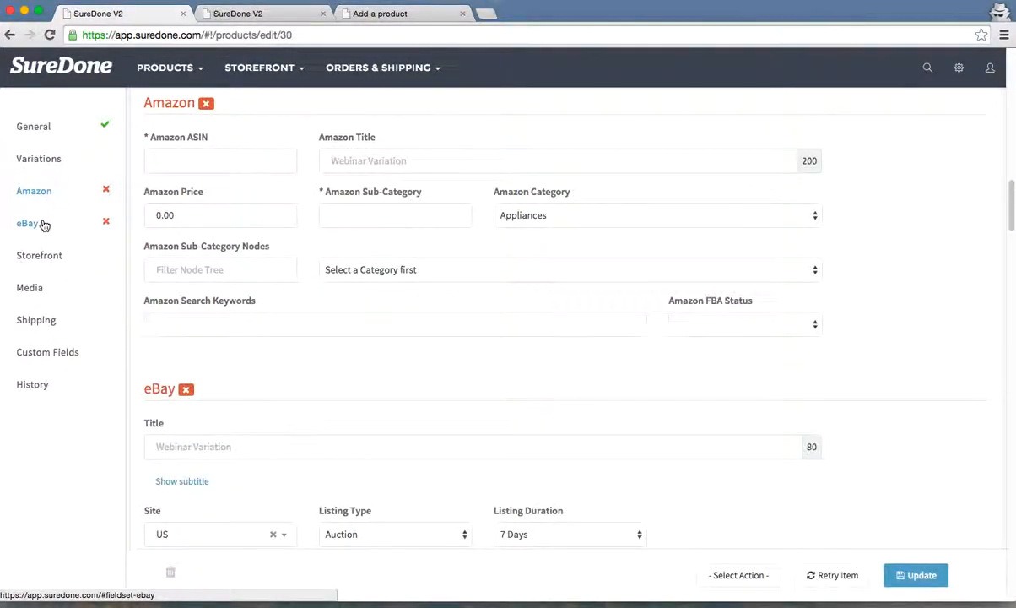
pyautogui.click(45, 224)
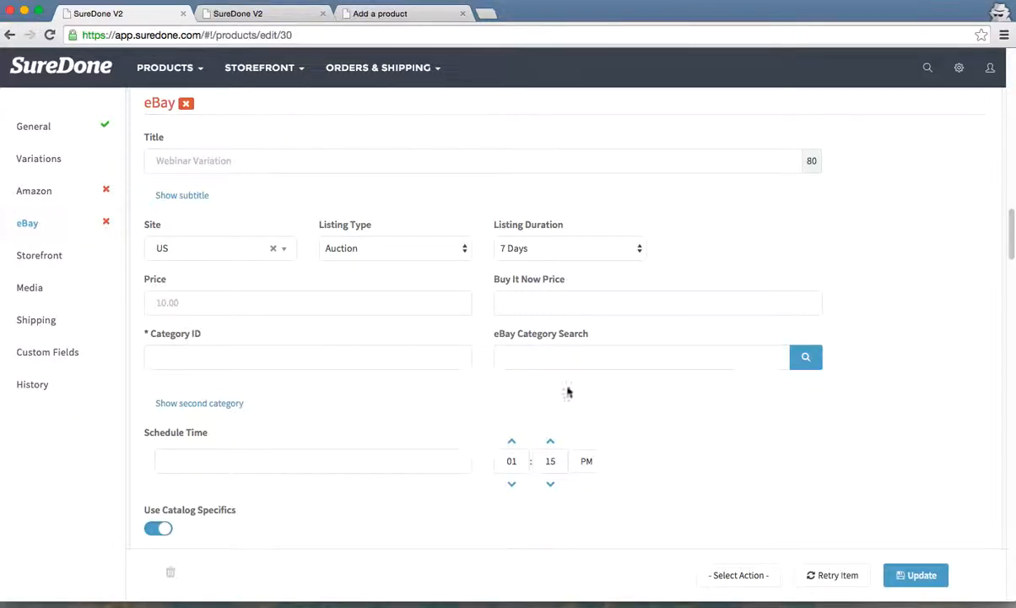
pyautogui.click(67, 136)
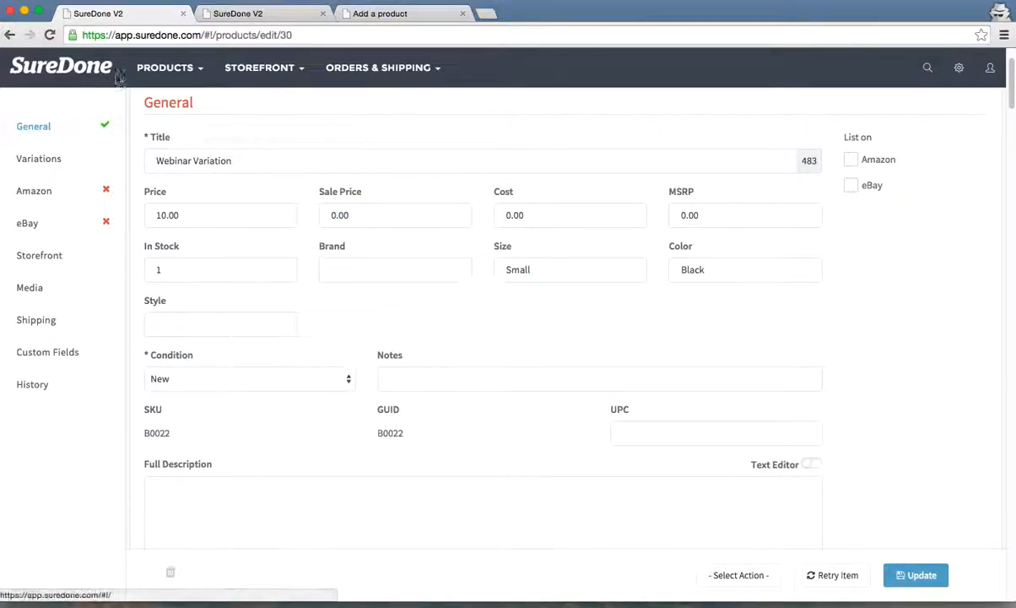
pyautogui.click(164, 67)
pyautogui.click(177, 128)
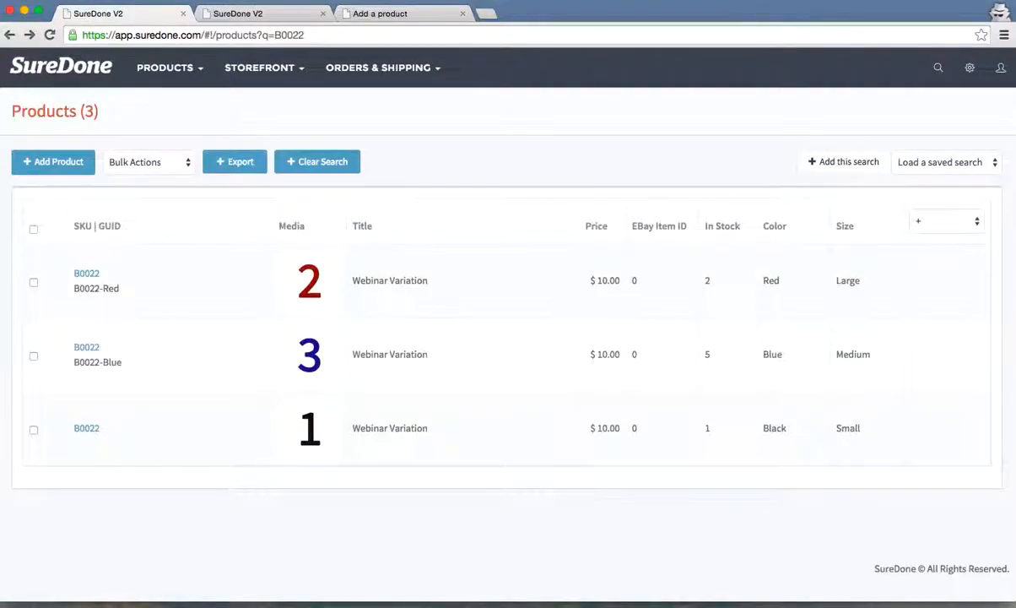
# - Switch to the add.csv spreadsheet in Excel, enlarge its window and zoom the sheet to 125%
pyautogui.moveTo(1015, 2); pyautogui.dragTo(150, 21)
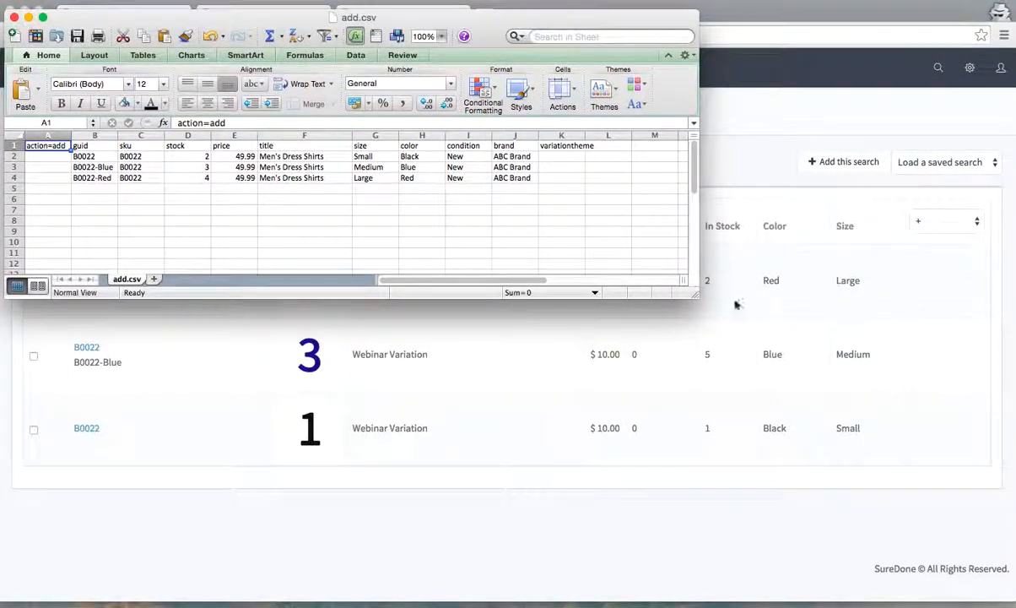
pyautogui.moveTo(698, 303); pyautogui.dragTo(899, 542)
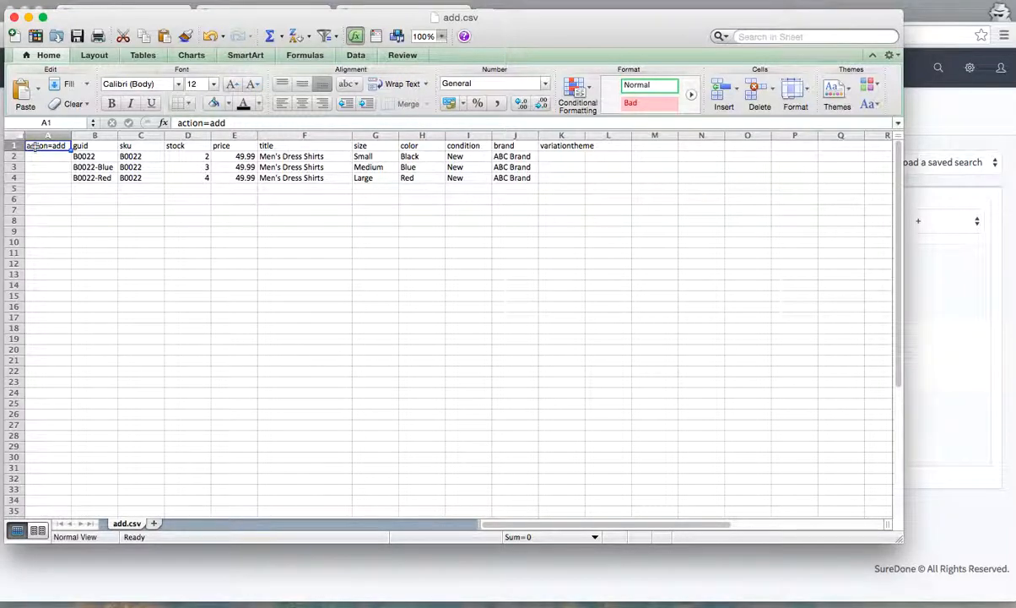
pyautogui.moveTo(22, 146); pyautogui.dragTo(557, 182)
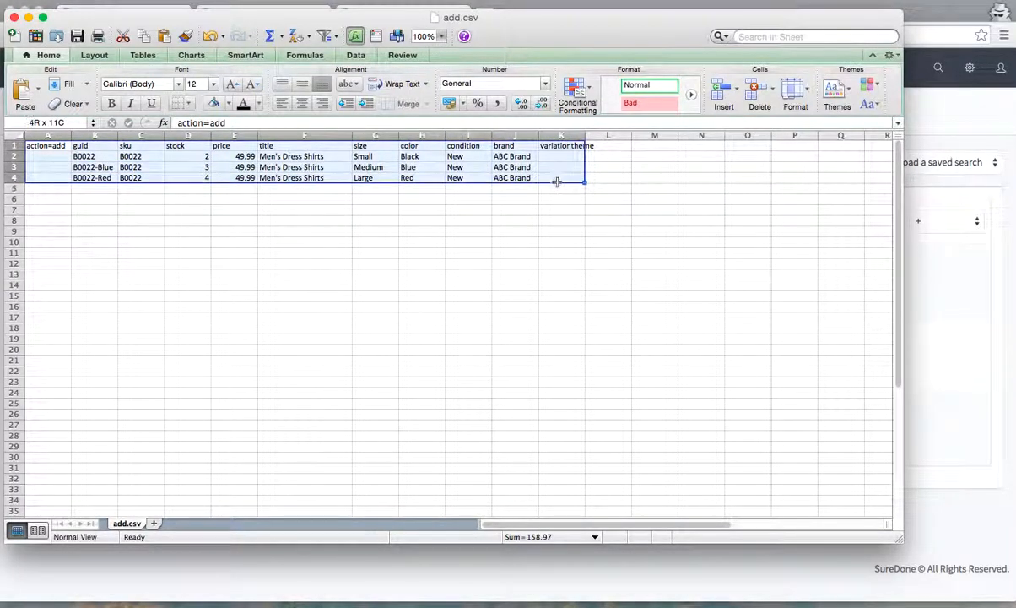
pyautogui.click(291, 167)
pyautogui.click(441, 36)
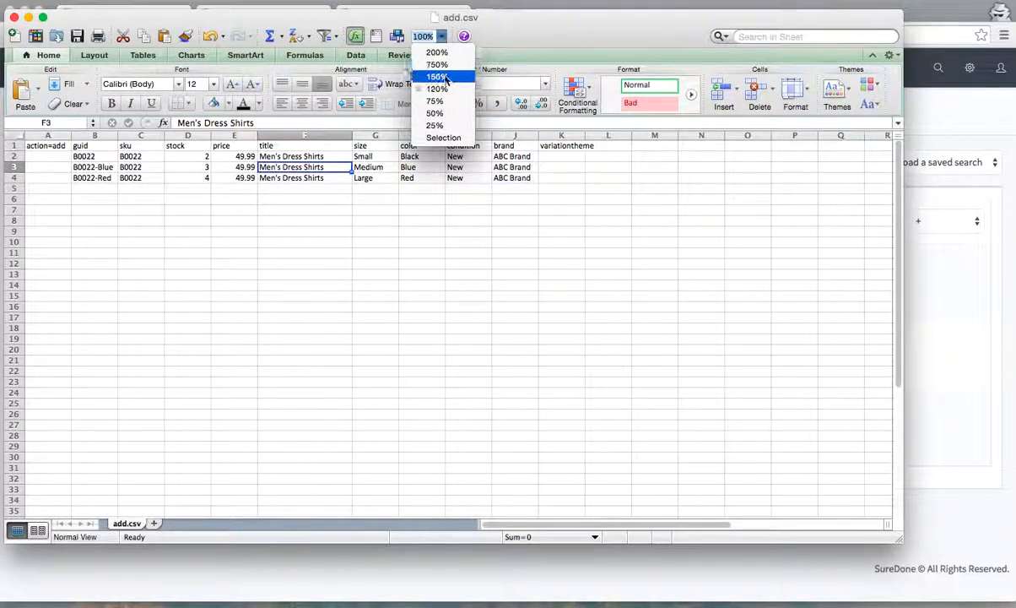
pyautogui.click(434, 75)
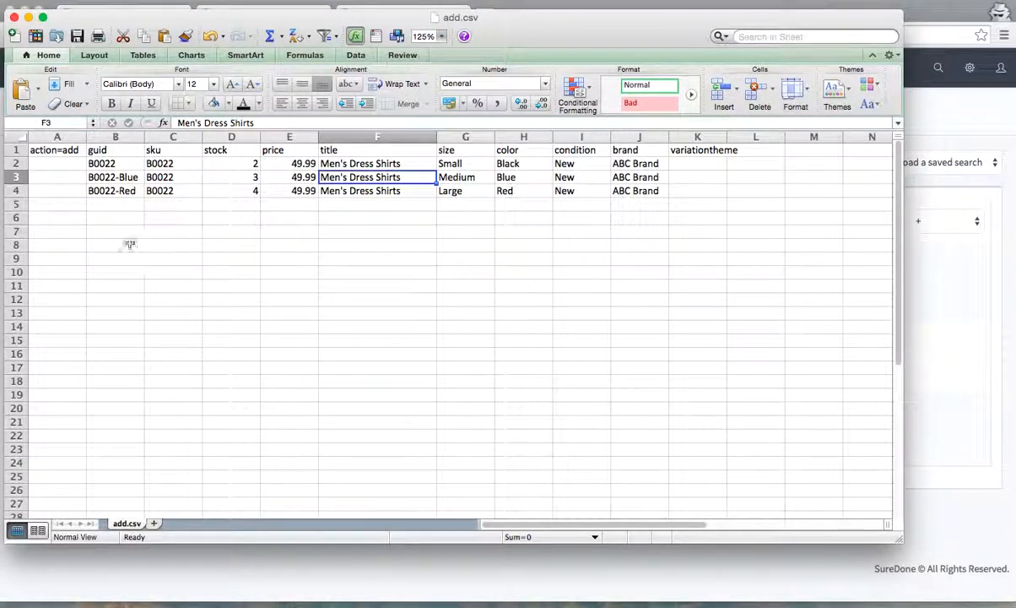
# - Highlight the action=add header, the guid column and the sku header in add.csv
pyautogui.click(67, 205)
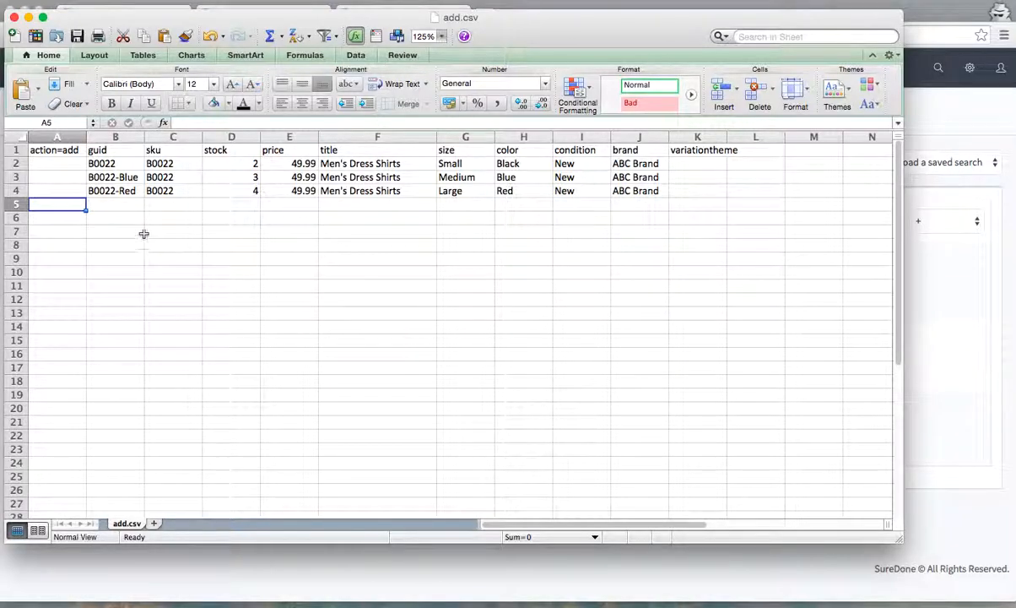
pyautogui.click(71, 147)
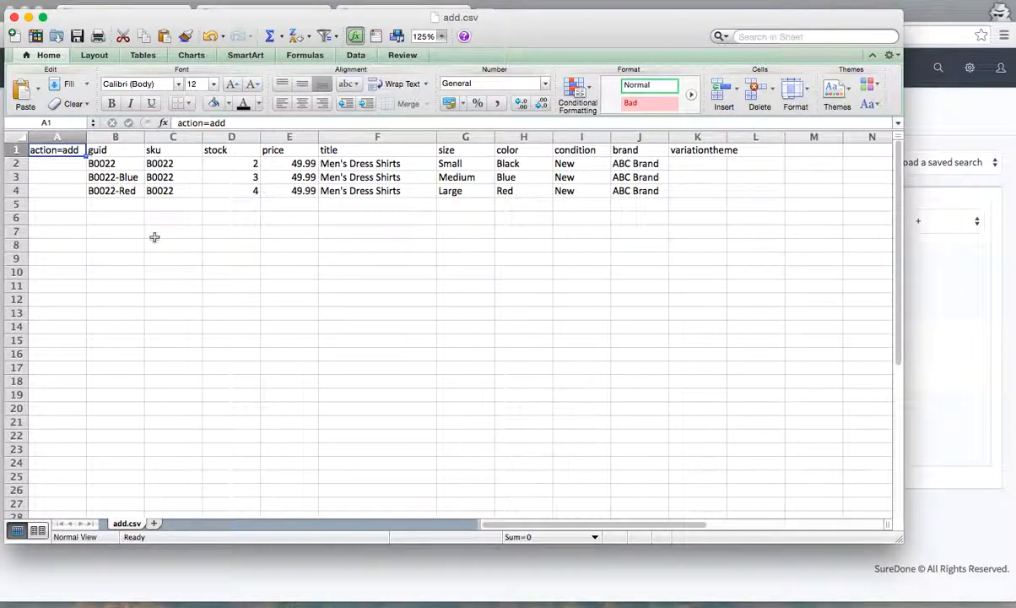
pyautogui.moveTo(116, 137); pyautogui.dragTo(150, 136)
pyautogui.click(151, 137)
pyautogui.click(123, 137)
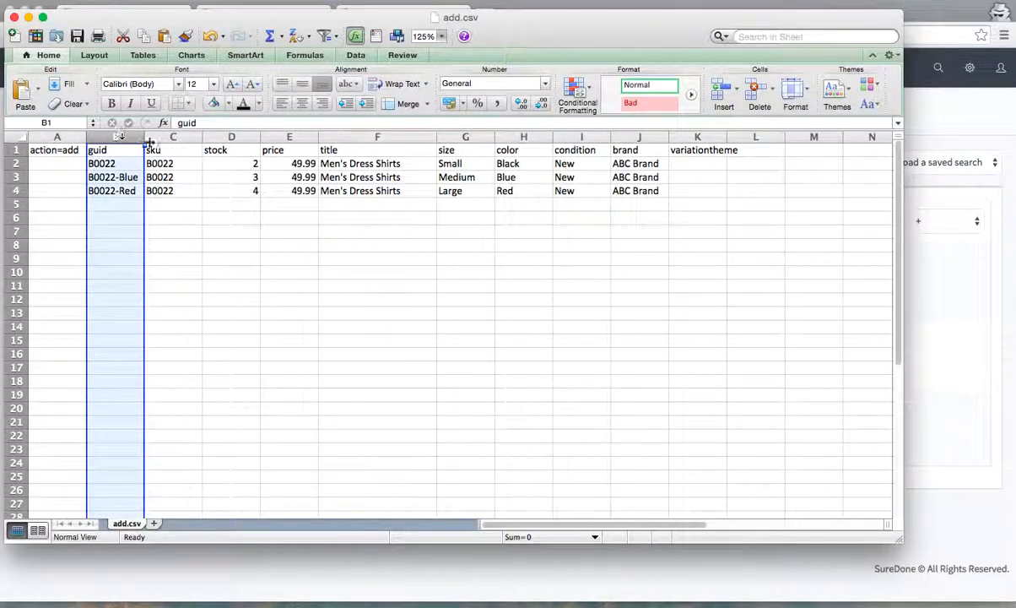
pyautogui.click(160, 152)
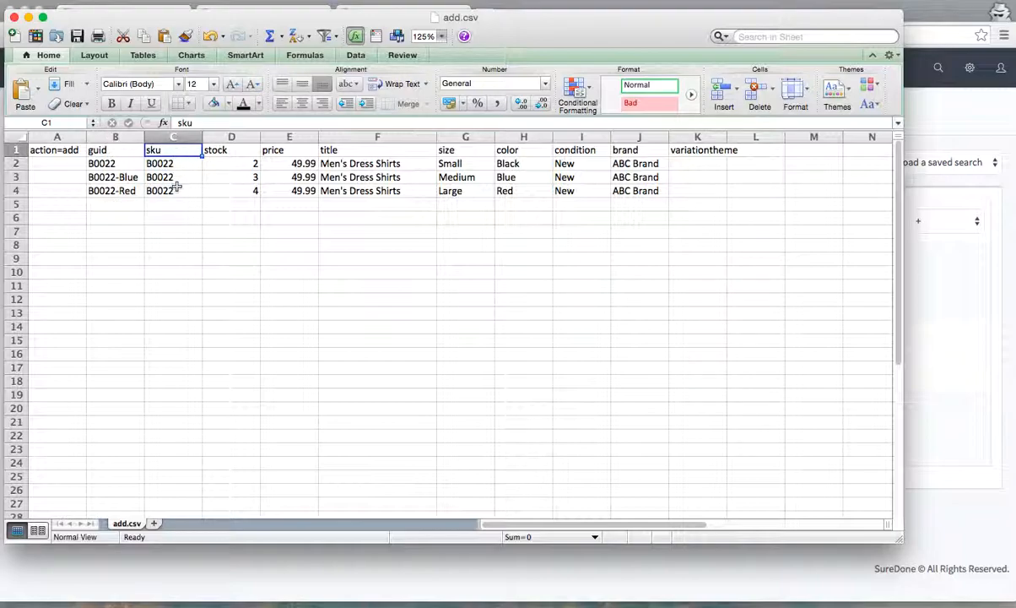
pyautogui.click(118, 149)
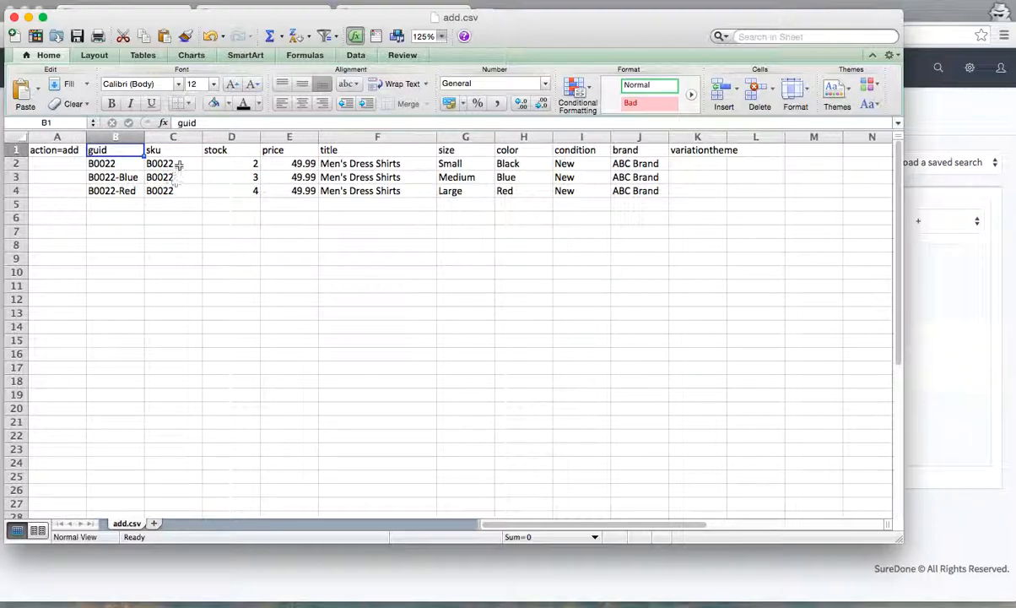
# - Highlight the sku values and the guid values of the three shirt rows for comparison
pyautogui.moveTo(185, 163); pyautogui.dragTo(184, 189)
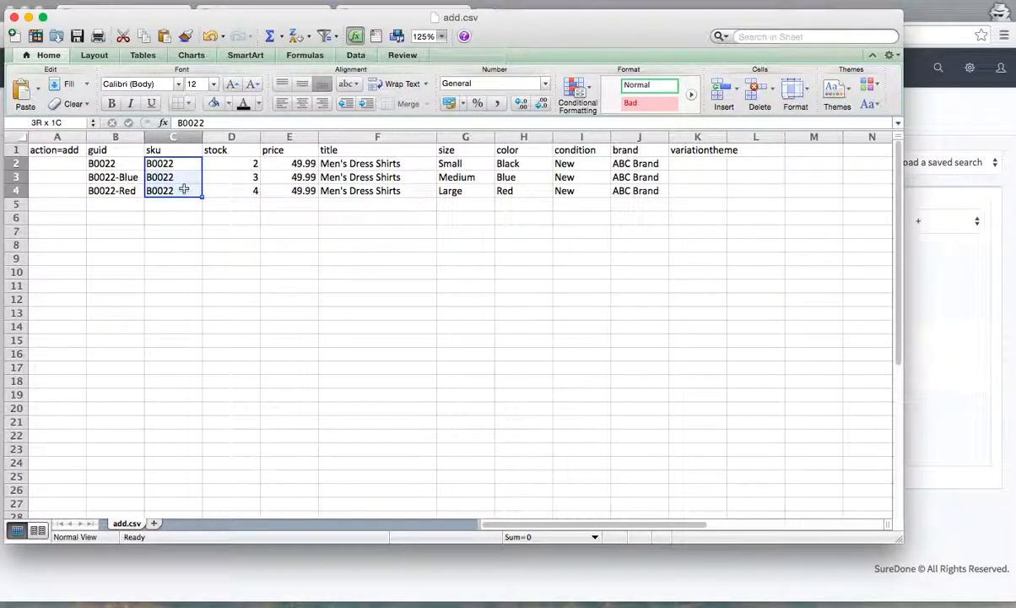
pyautogui.moveTo(118, 163); pyautogui.dragTo(122, 191)
pyautogui.click(123, 190)
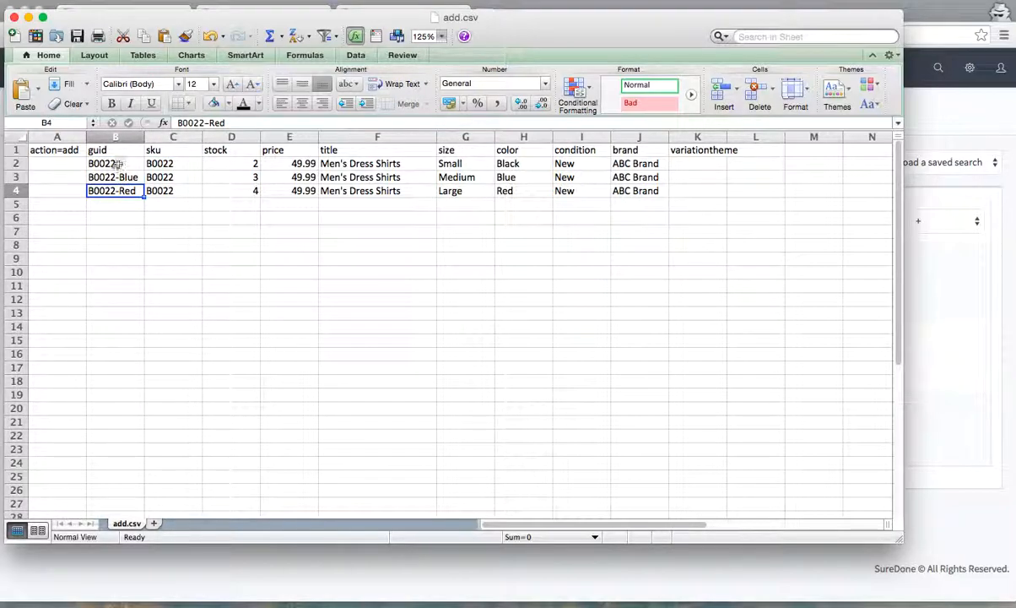
# - Bold the parent product's guid and sku in row 2, and select the blue variation's guid and sku cells
pyautogui.moveTo(108, 163); pyautogui.dragTo(177, 163)
pyautogui.click(112, 103)
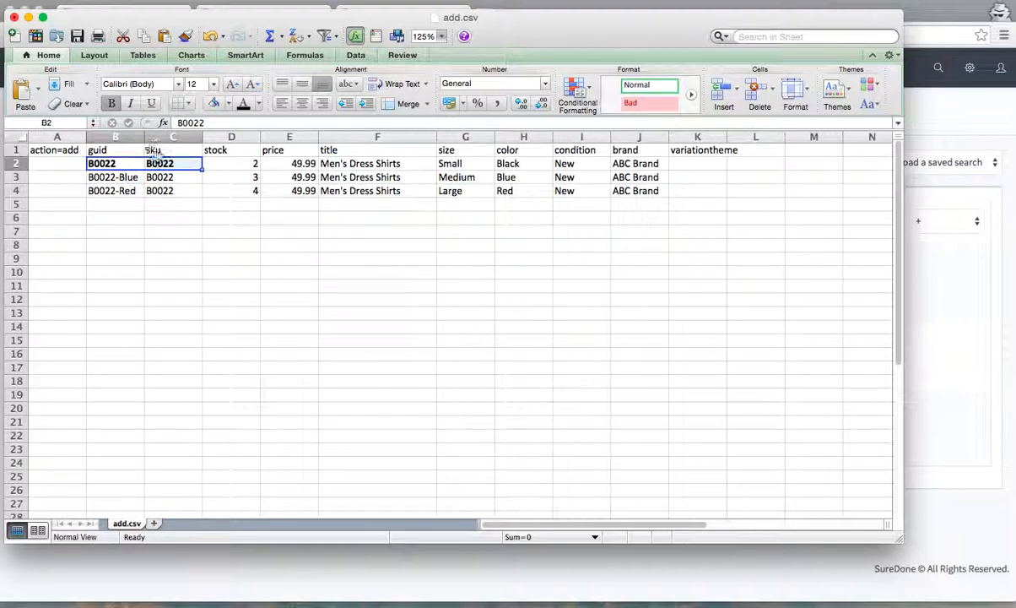
pyautogui.click(139, 178)
pyautogui.click(152, 177)
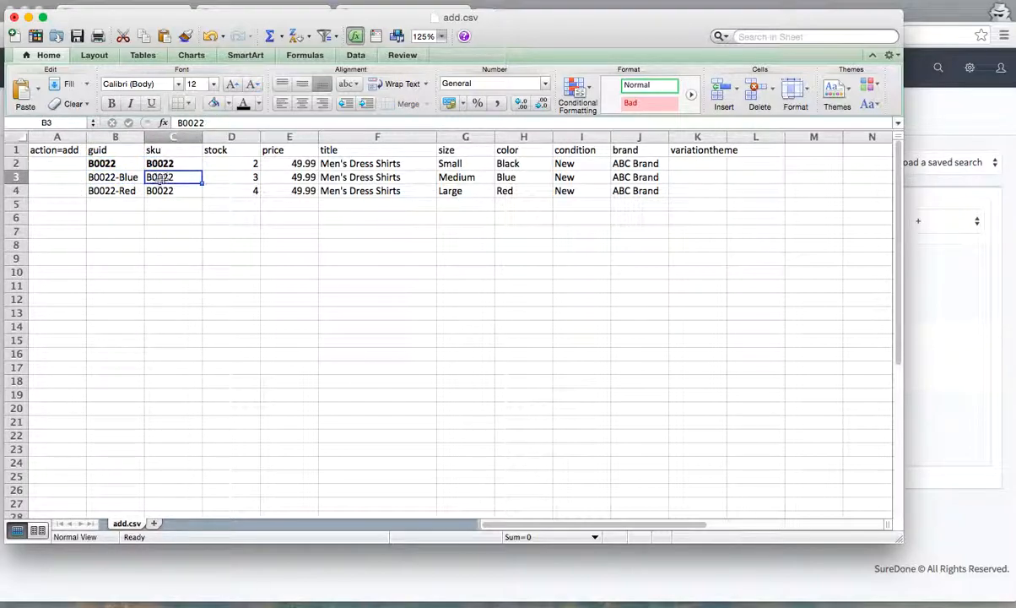
# - Highlight the parent product's row 2, then the guid and sku cells of the blue and red variations in add.csv
pyautogui.click(119, 203)
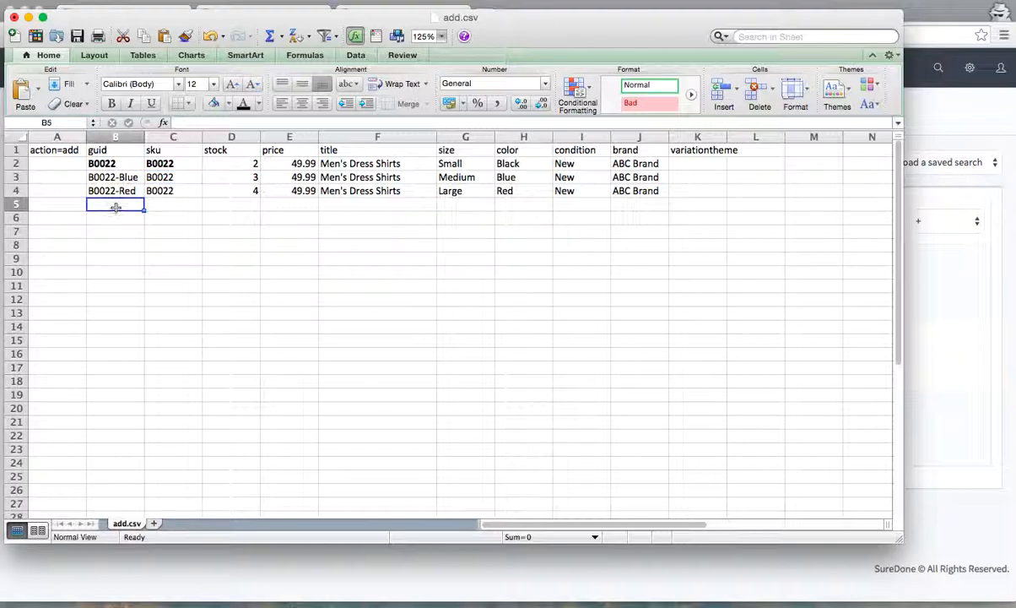
pyautogui.click(15, 163)
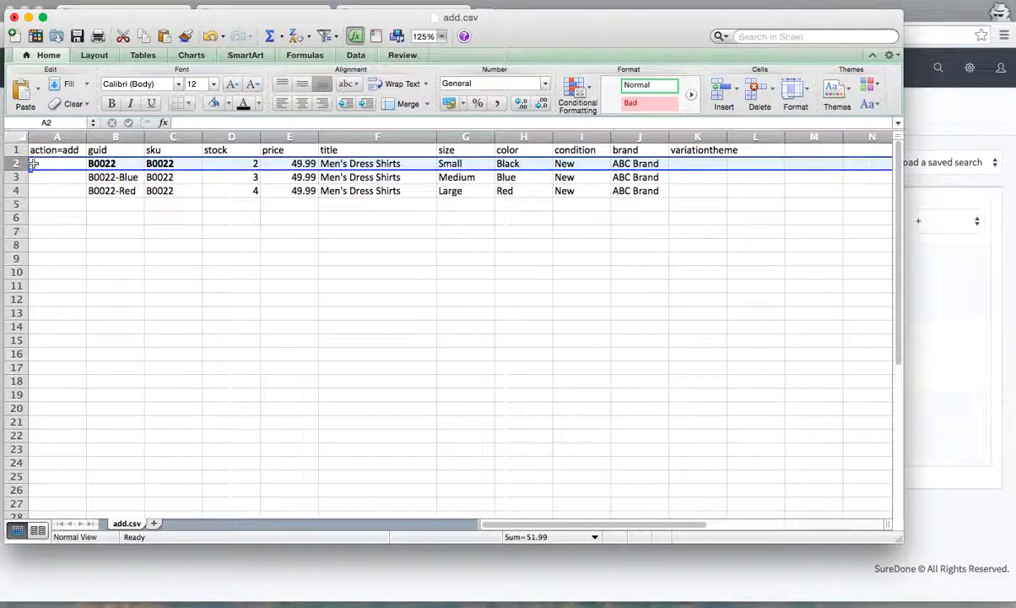
pyautogui.click(101, 202)
pyautogui.moveTo(108, 180); pyautogui.dragTo(190, 192)
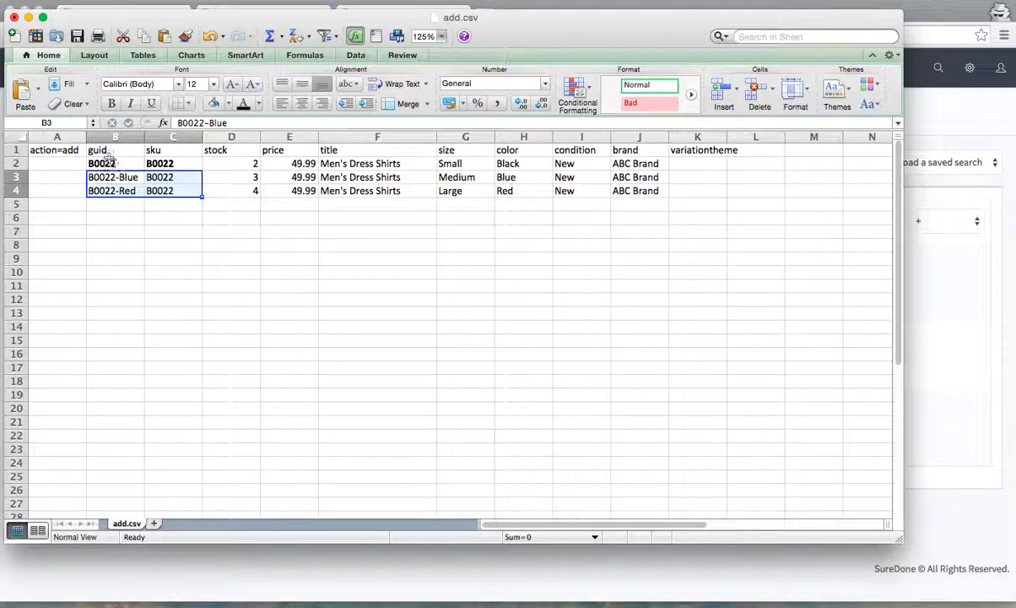
pyautogui.click(16, 162)
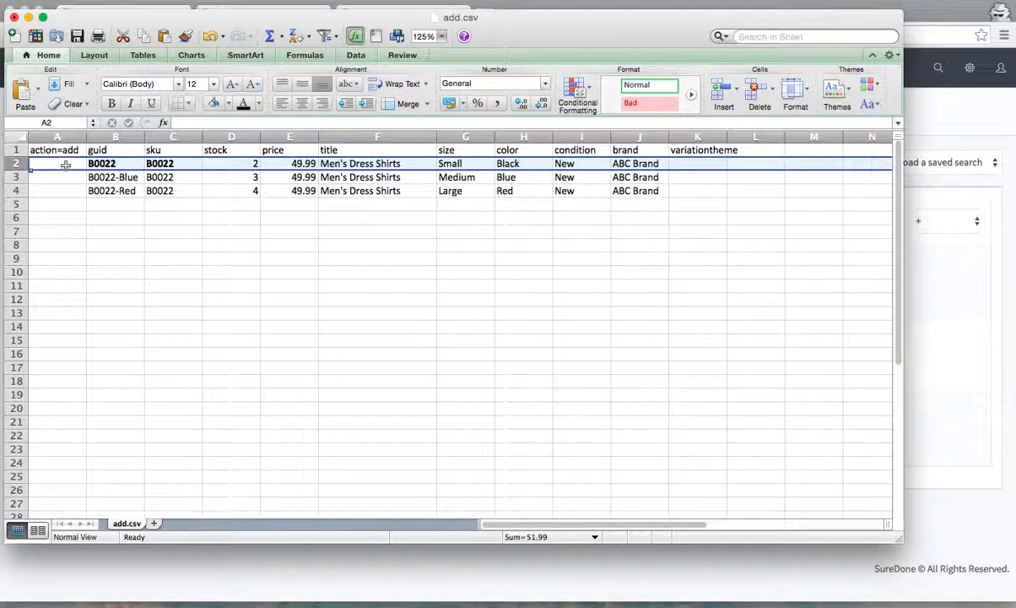
pyautogui.click(129, 204)
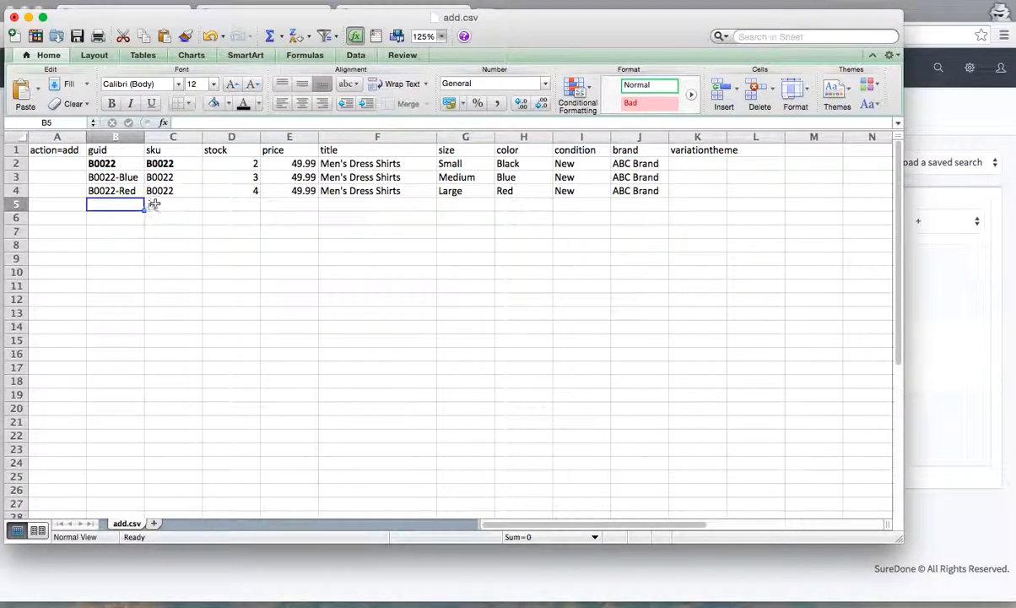
pyautogui.click(155, 203)
# - Highlight the stock, price, title, size and color headers in add.csv one after another
pyautogui.click(233, 149)
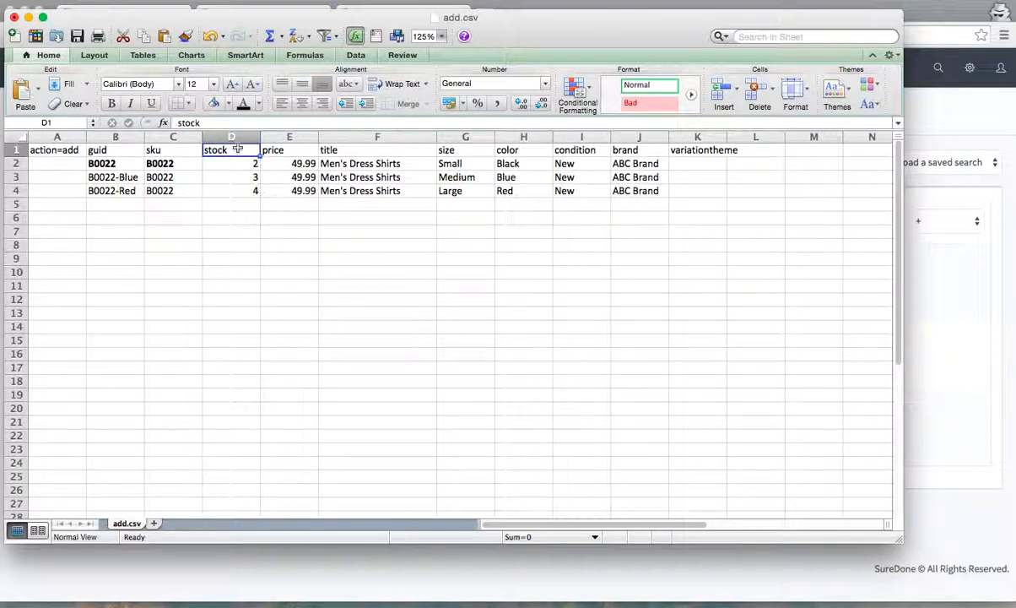
pyautogui.click(308, 148)
pyautogui.click(382, 148)
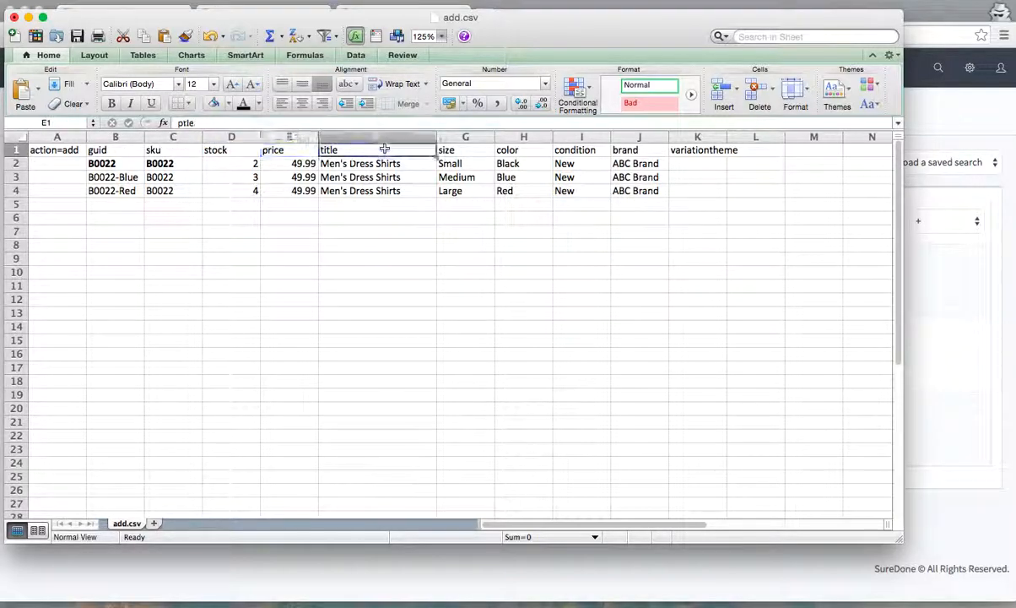
pyautogui.click(464, 148)
pyautogui.click(521, 149)
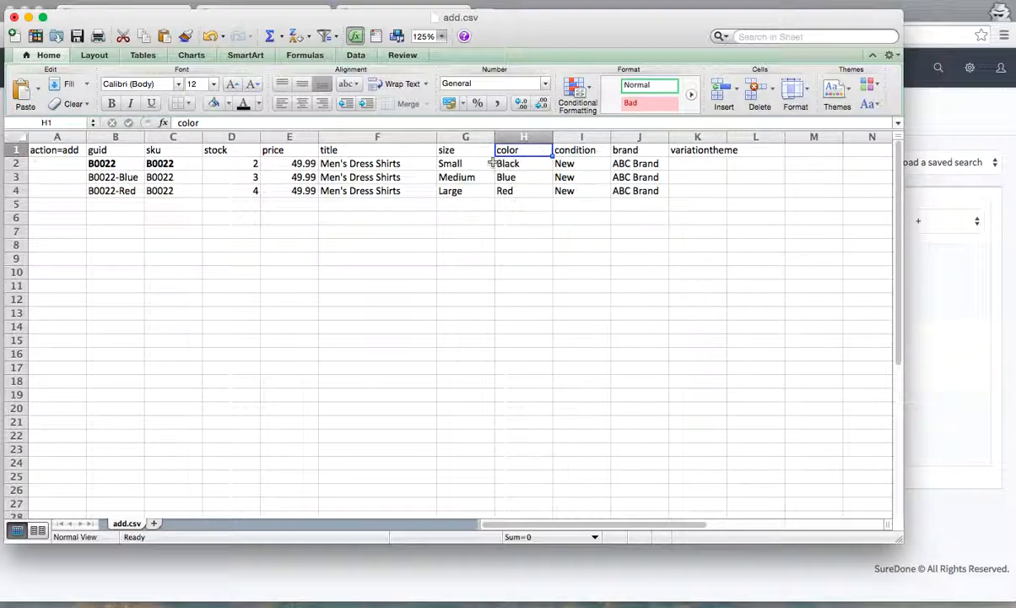
pyautogui.click(469, 148)
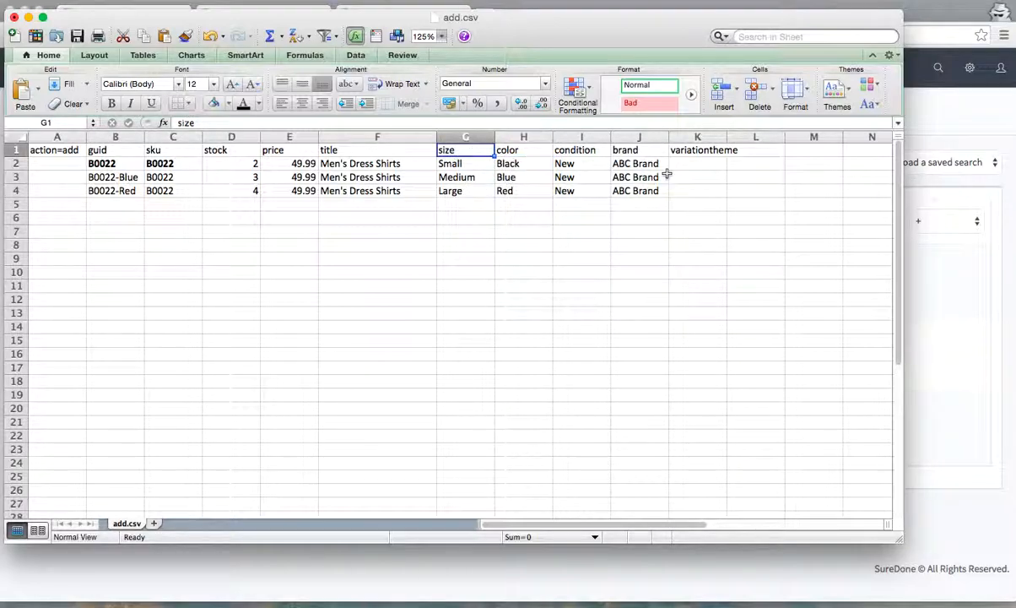
# - Widen the variationtheme column and enter SizeColor as the parent product's variation theme in row 2
pyautogui.moveTo(727, 138); pyautogui.dragTo(757, 138)
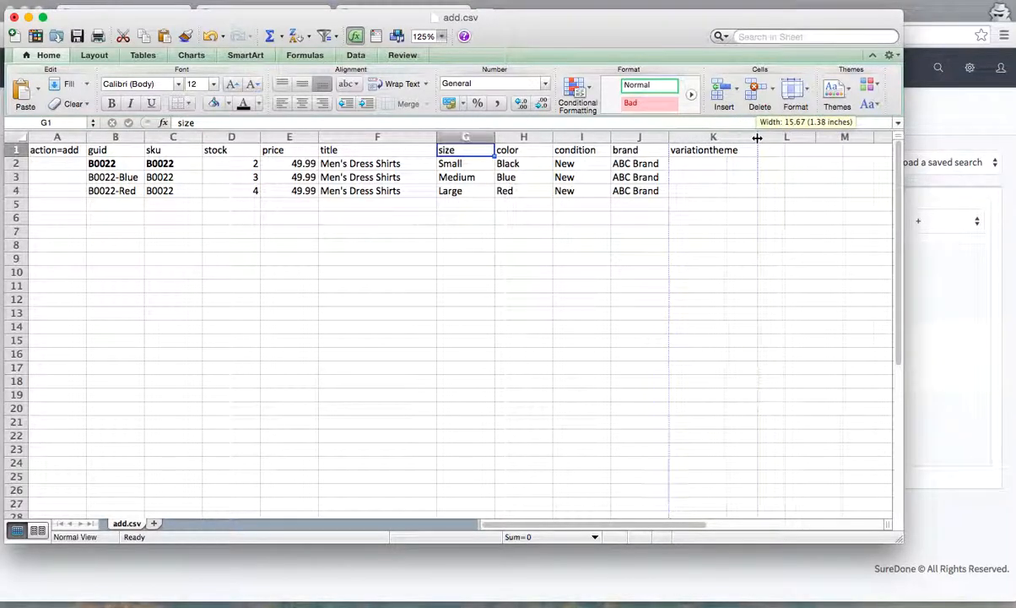
pyautogui.click(726, 163)
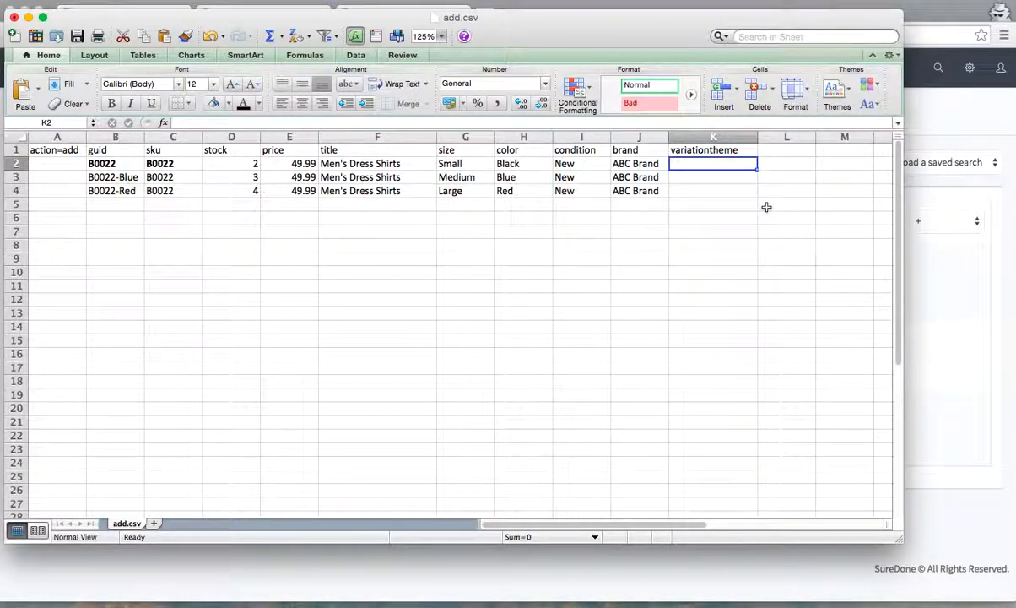
pyautogui.write('SizeColor')
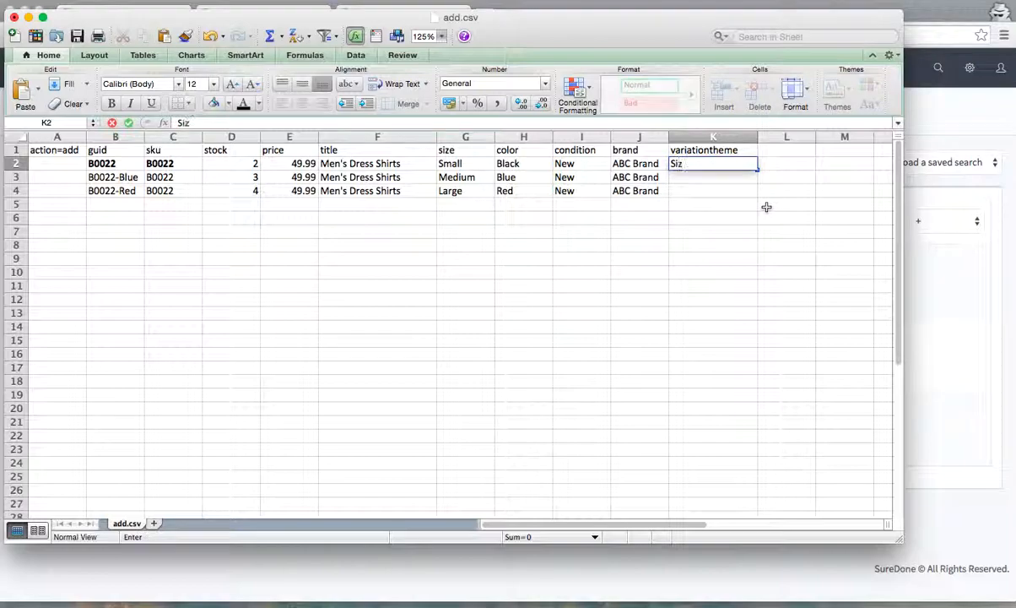
pyautogui.press('Return')
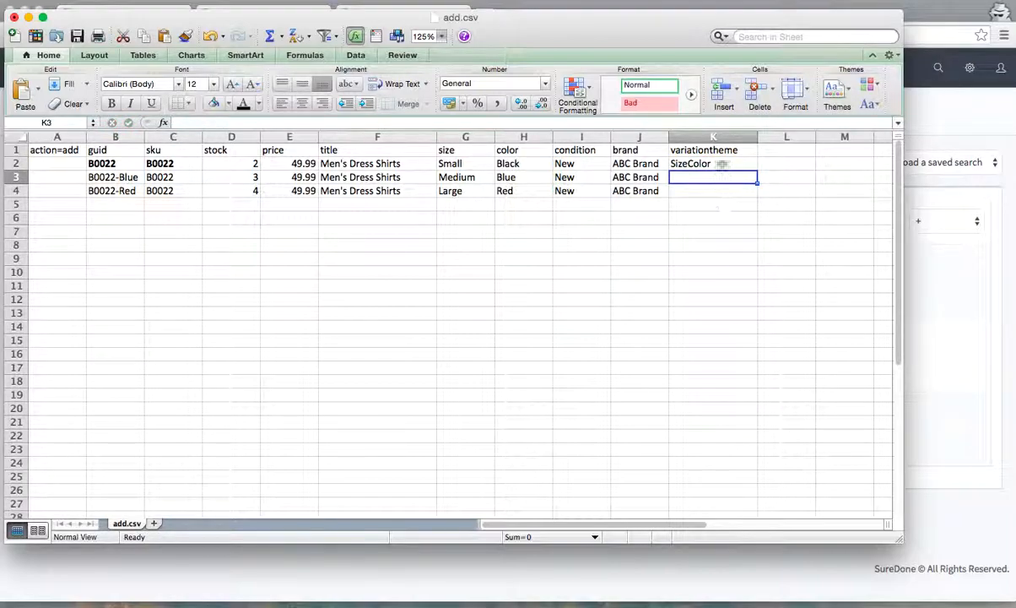
# - Fill the SizeColor variation theme down to the blue and red variation rows
pyautogui.click(747, 168)
pyautogui.moveTo(757, 171); pyautogui.dragTo(756, 205)
pyautogui.click(722, 167)
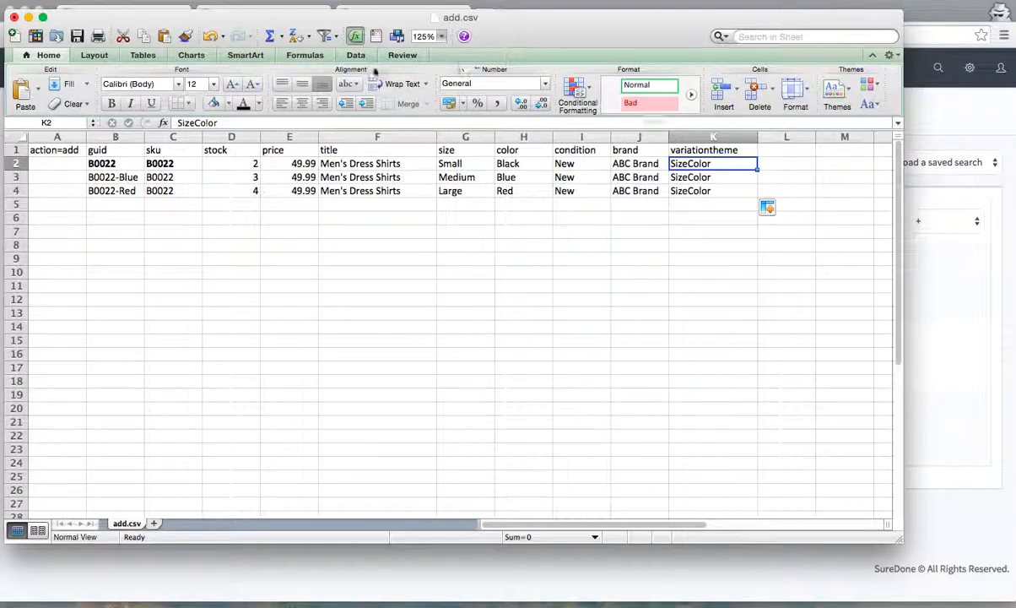
pyautogui.click(212, 191)
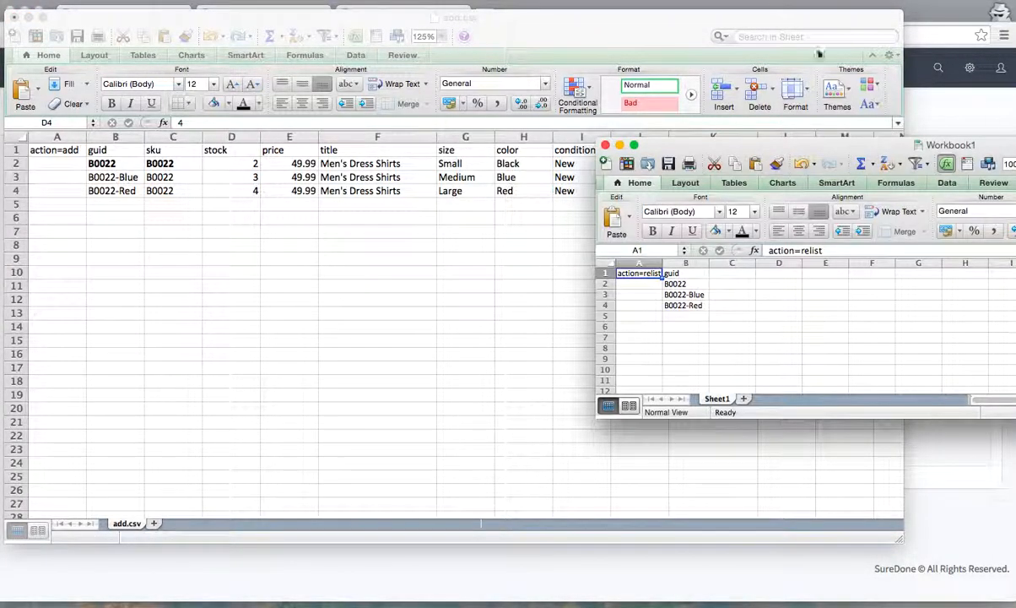
# - Move the Workbook1 relist spreadsheet over add.csv, enlarge its window and zoom the sheet to 150%
pyautogui.moveTo(813, 146); pyautogui.dragTo(227, 27)
pyautogui.moveTo(707, 295); pyautogui.dragTo(894, 540)
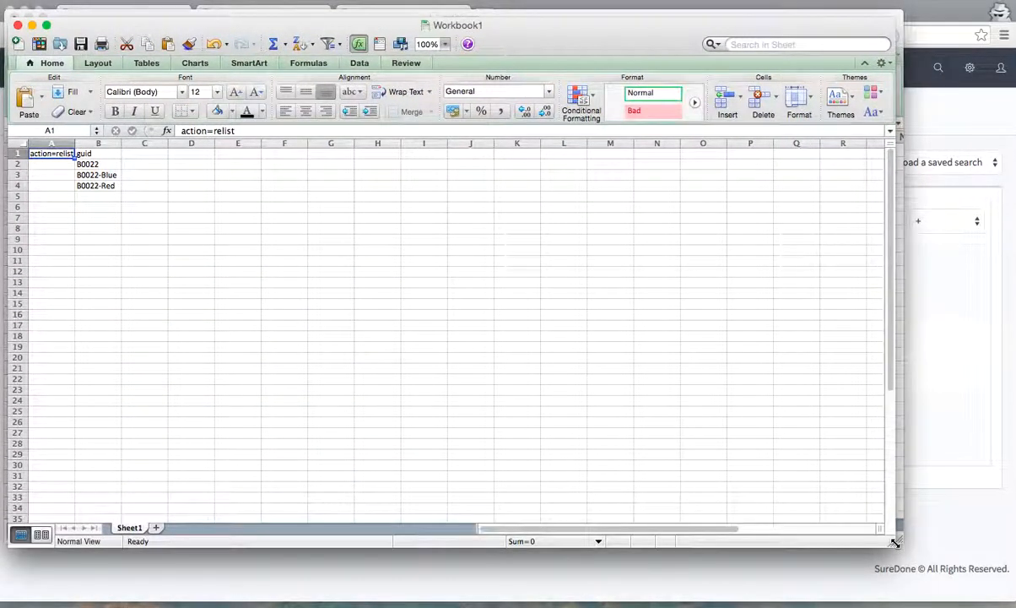
pyautogui.click(444, 44)
pyautogui.click(444, 74)
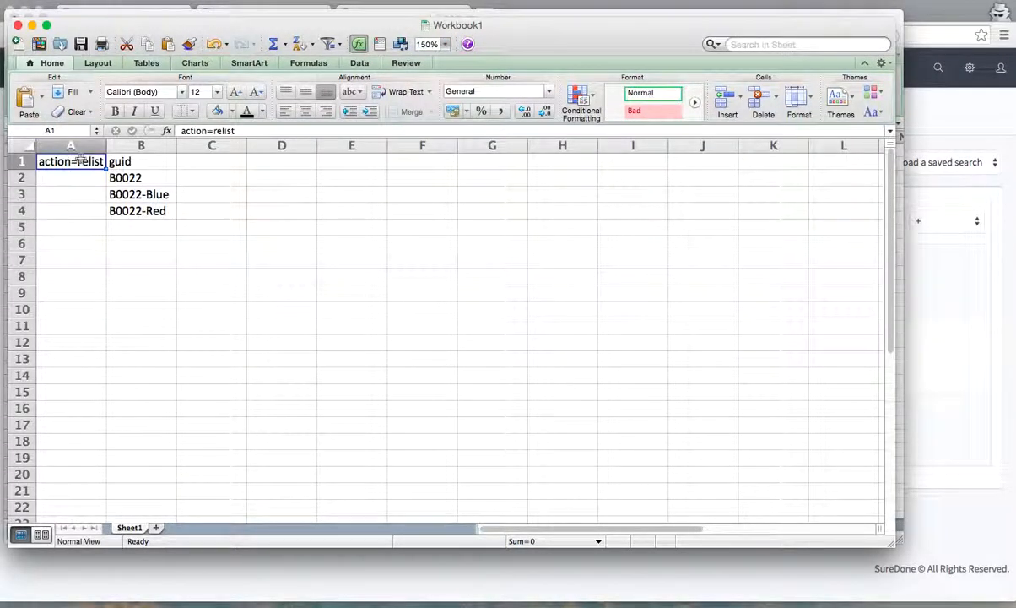
# - Highlight the guid header and the three product guids listed in the action=relist sheet
pyautogui.click(140, 162)
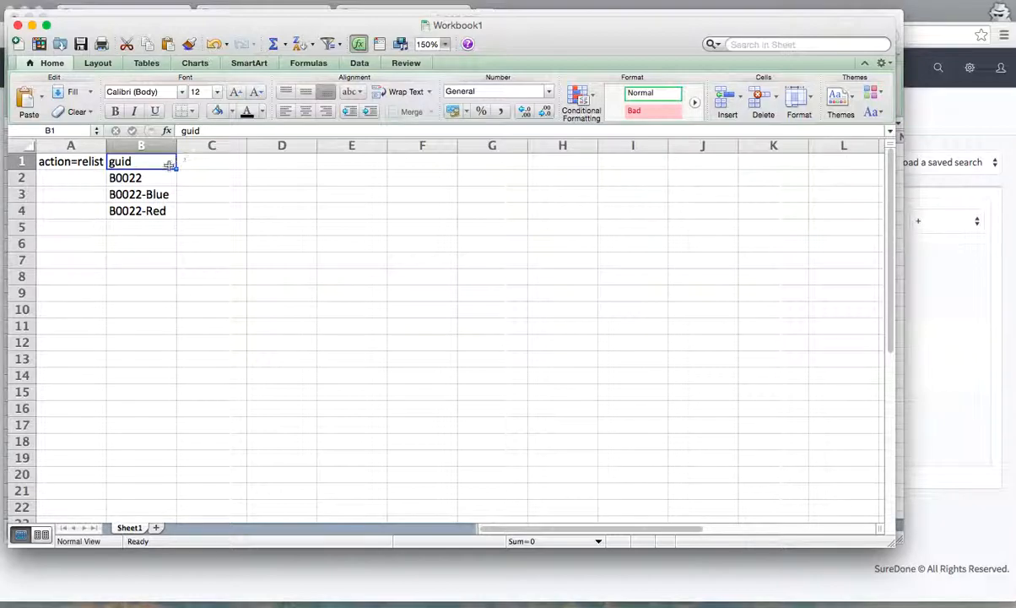
pyautogui.moveTo(165, 180); pyautogui.dragTo(168, 209)
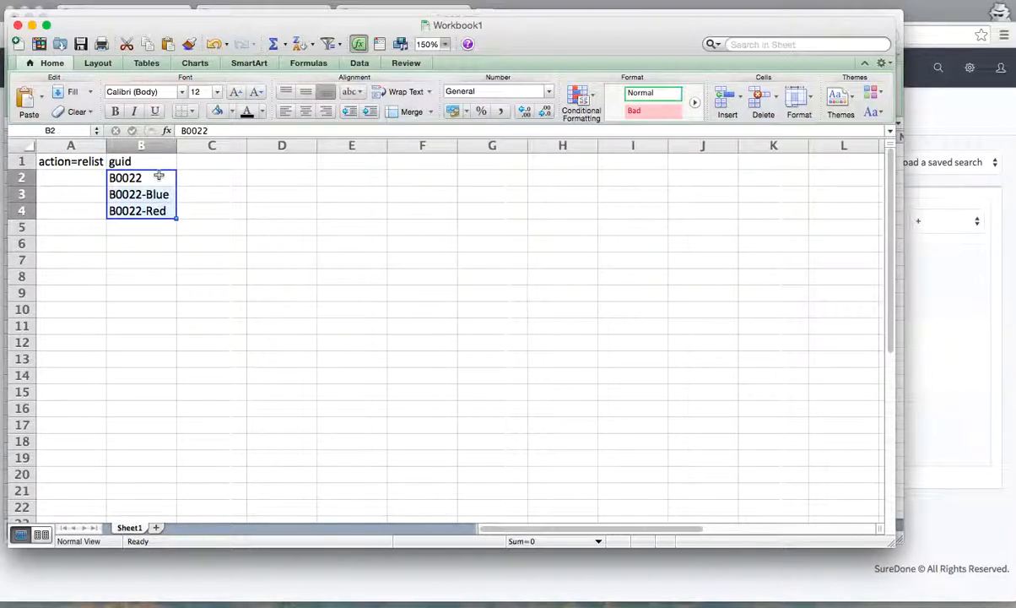
pyautogui.click(159, 175)
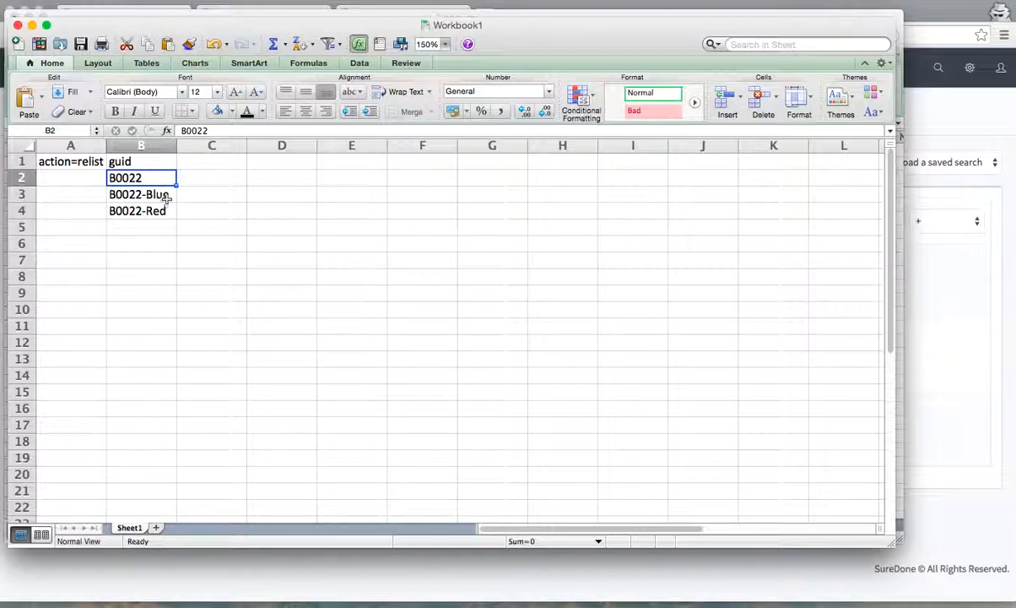
# - Shift the relist workbook aside, bring add.csv and the relist workbook forward in turn, and switch to SureDone's product list in the browser
pyautogui.moveTo(278, 38); pyautogui.dragTo(327, 48)
pyautogui.click(51, 166)
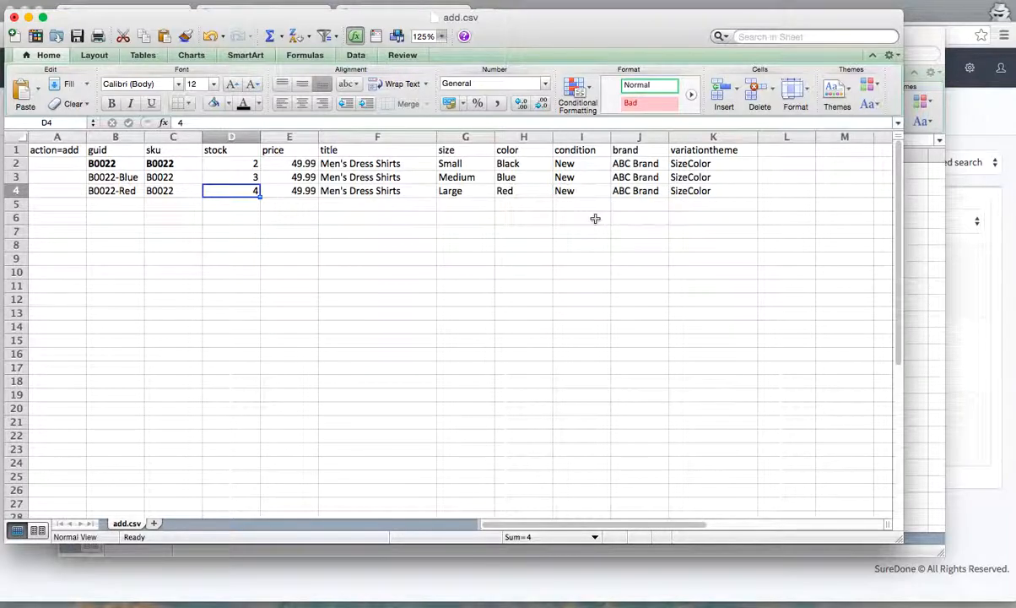
pyautogui.click(921, 246)
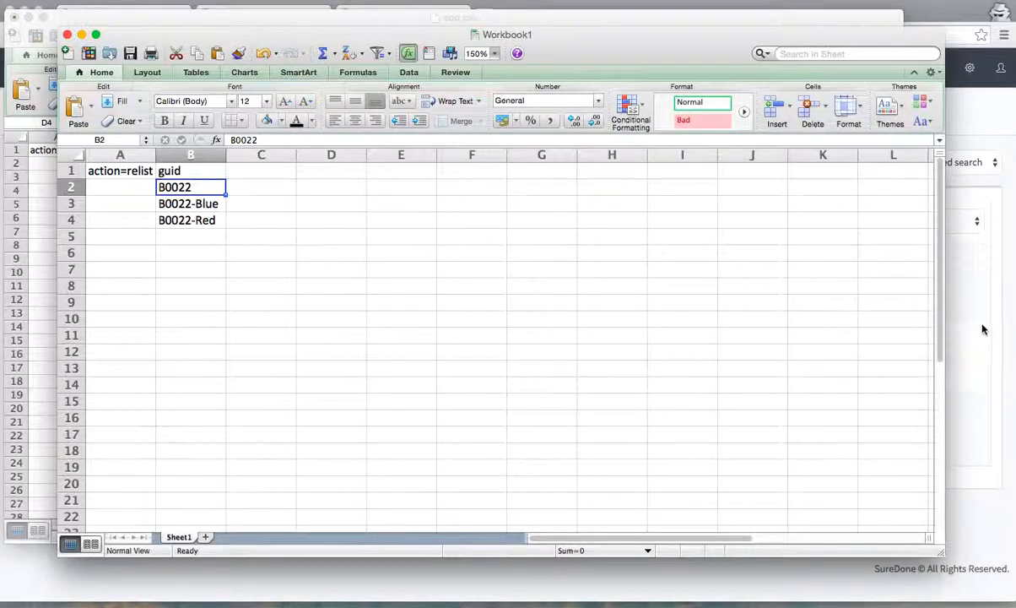
pyautogui.click(1003, 273)
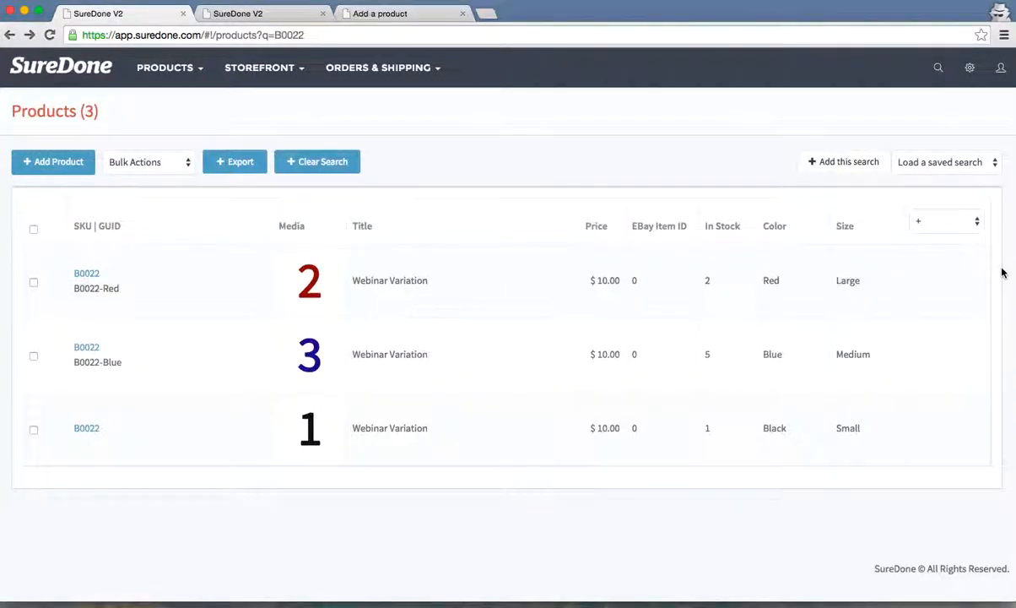